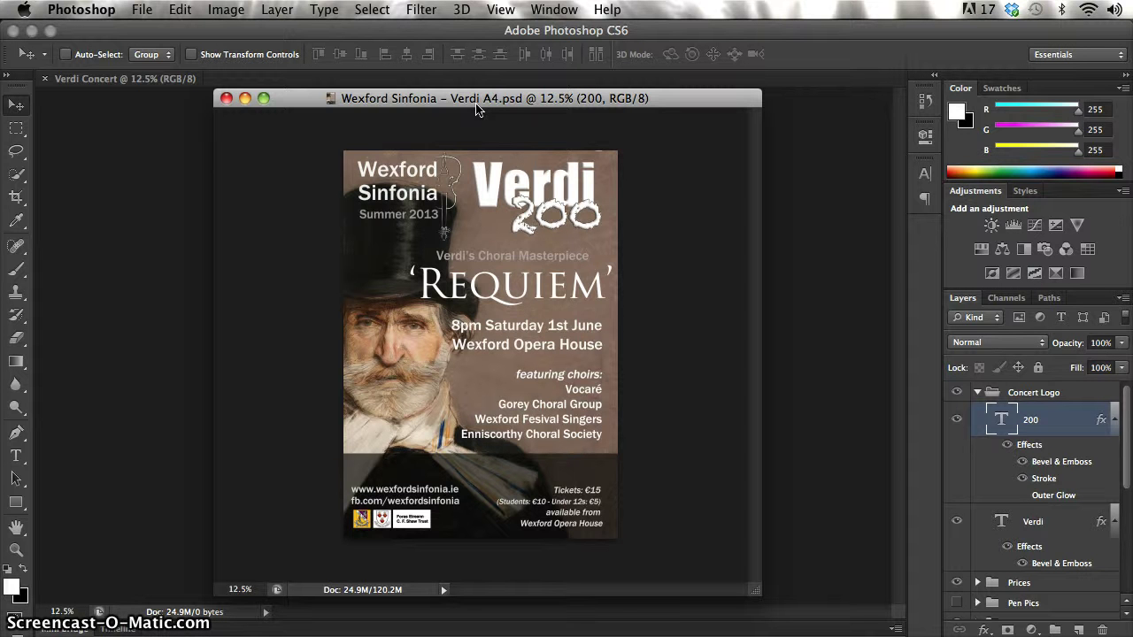
Move the finished poster window out of the way and place the Verdi portrait image into the blank Verdi Concert document
drag(476, 108, 779, 633)
click(592, 374)
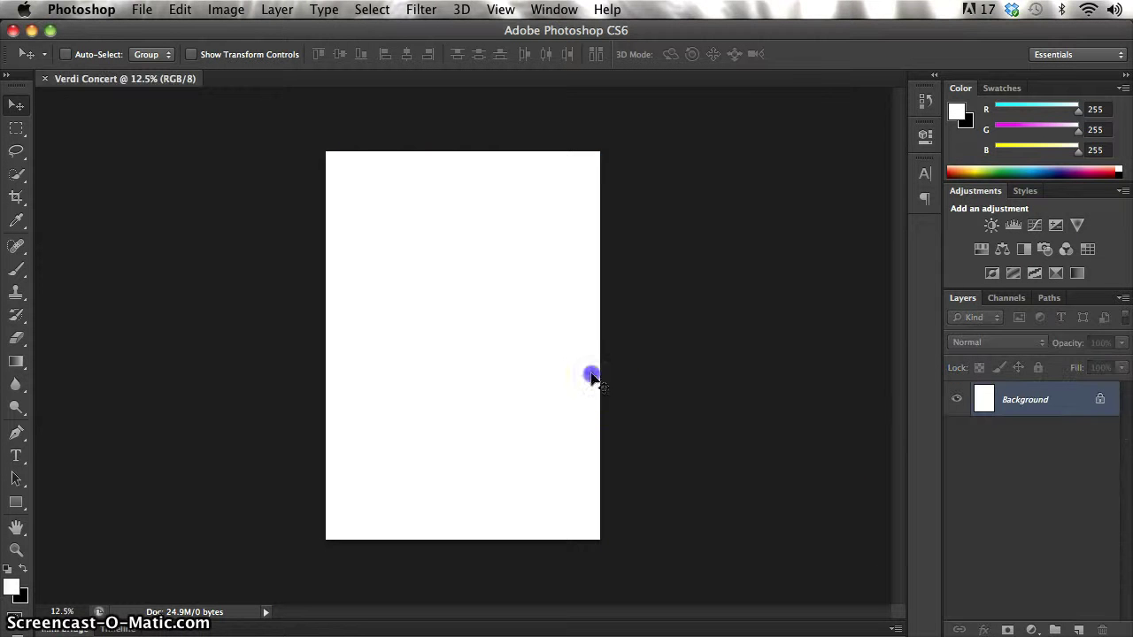
click(374, 171)
key(alt+p)
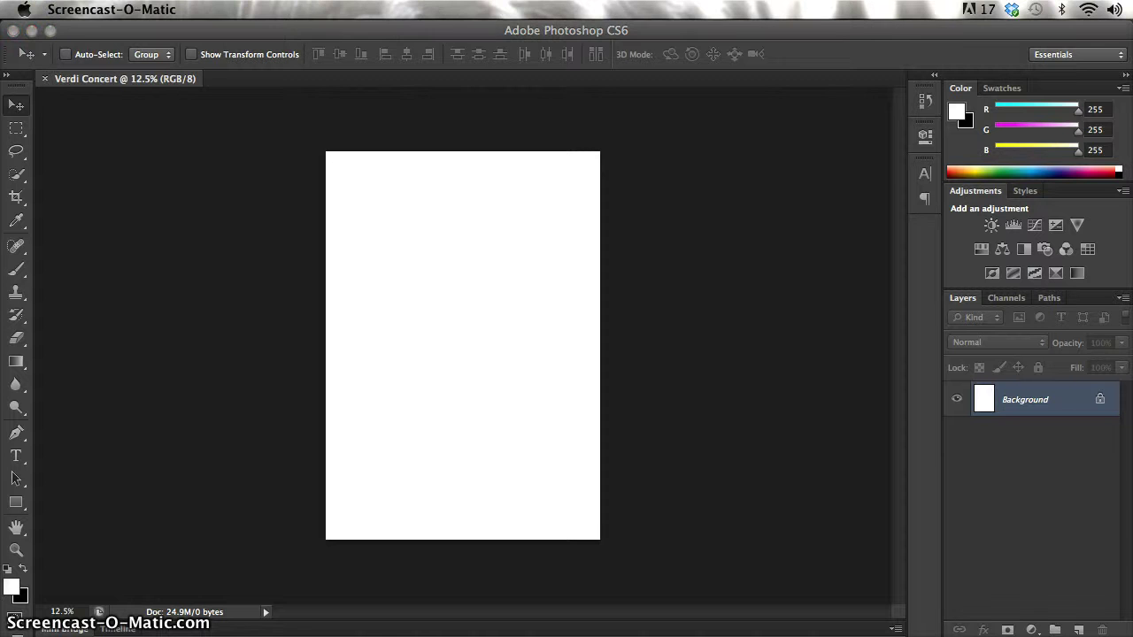
click(413, 34)
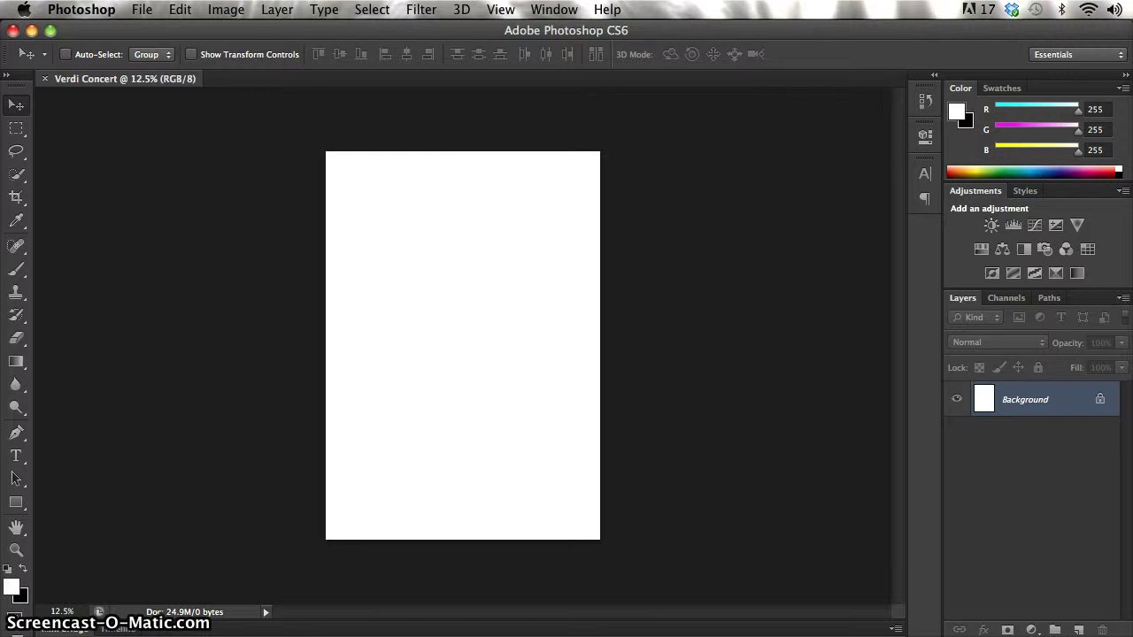
drag(254, 582, 489, 280)
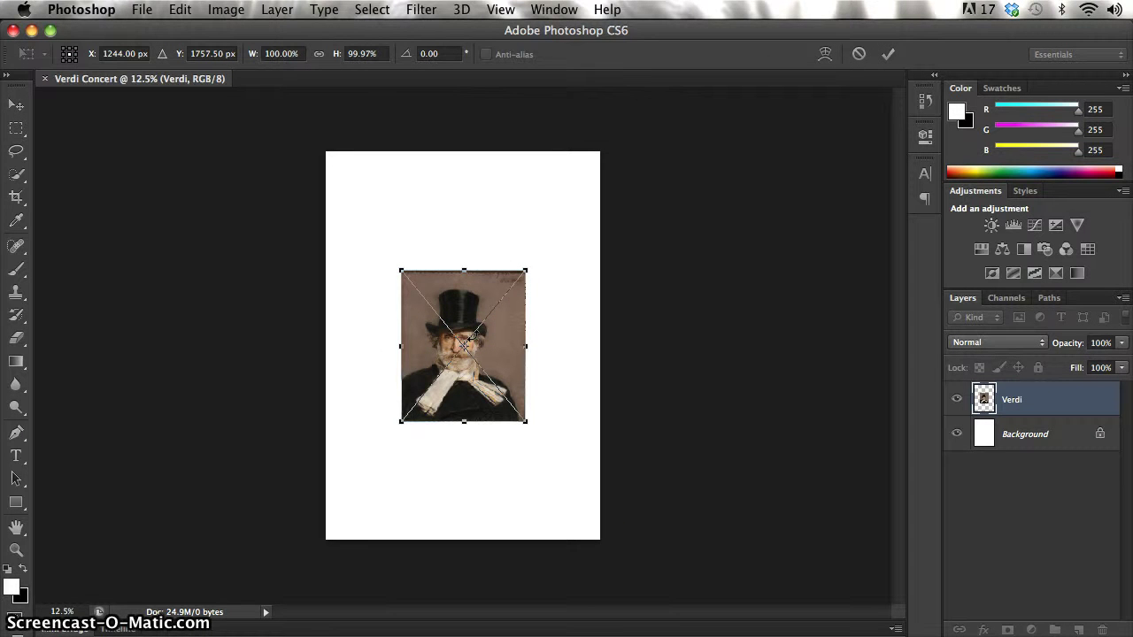
Link the placed portrait's width and height so that its aspect ratio is maintained
click(419, 272)
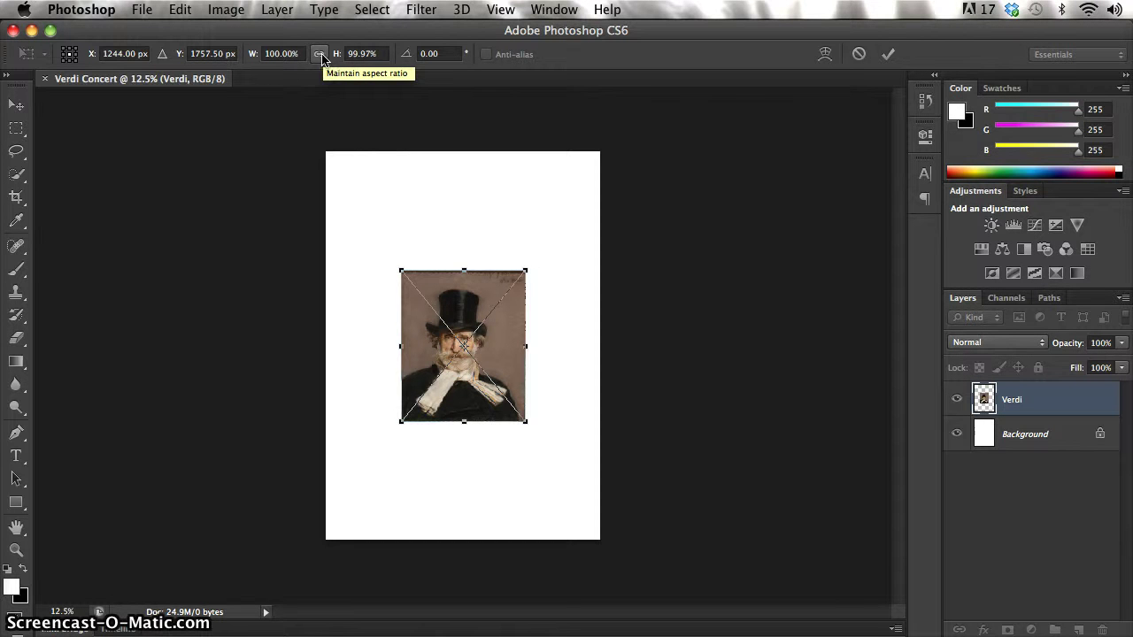
click(434, 359)
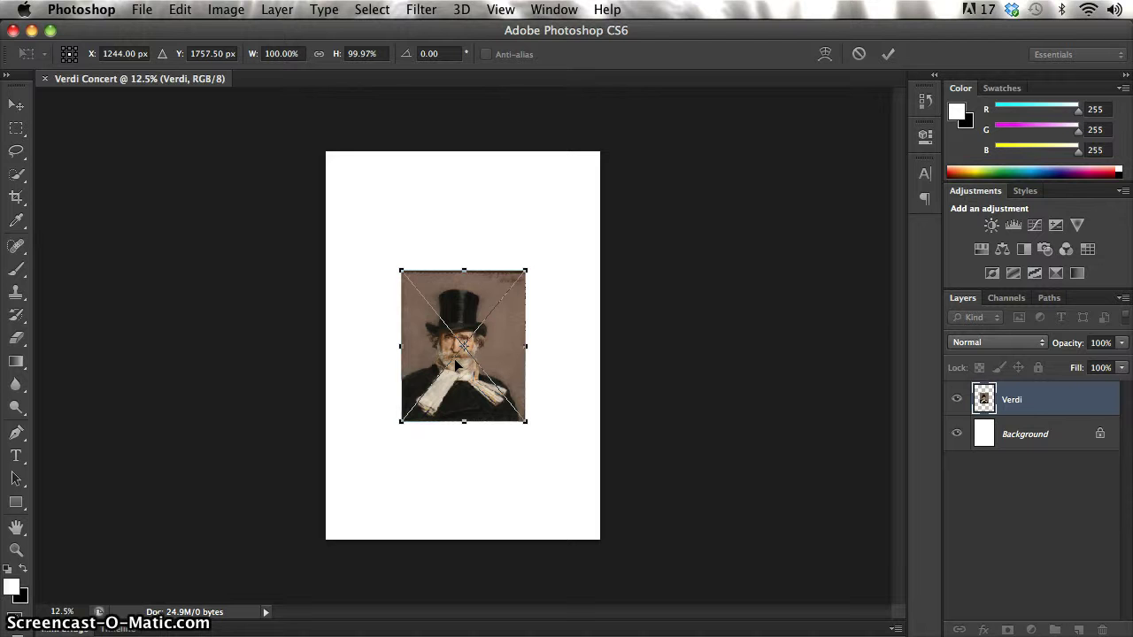
click(318, 55)
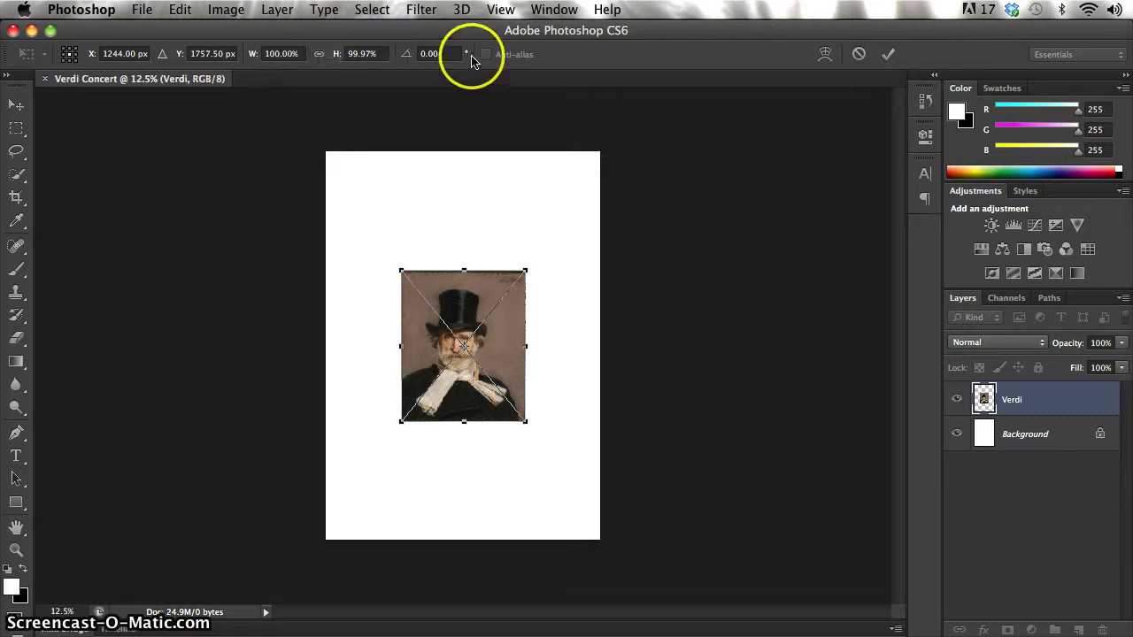
click(320, 55)
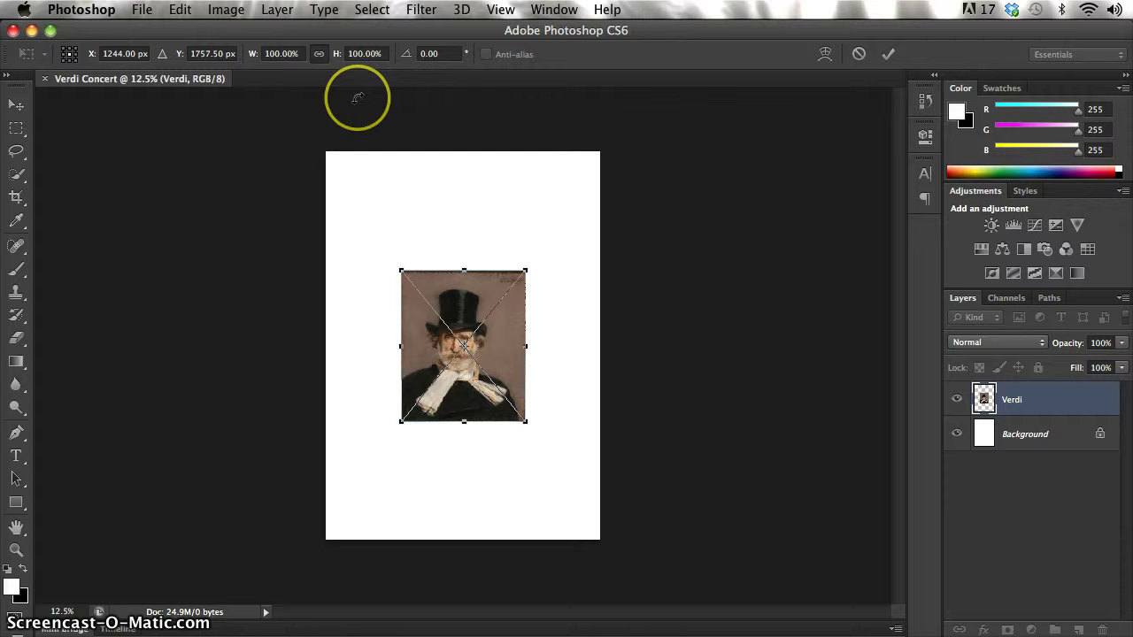
Scale the placed Verdi portrait up proportionally to 321% so it extends beyond the page on all sides
click(276, 54)
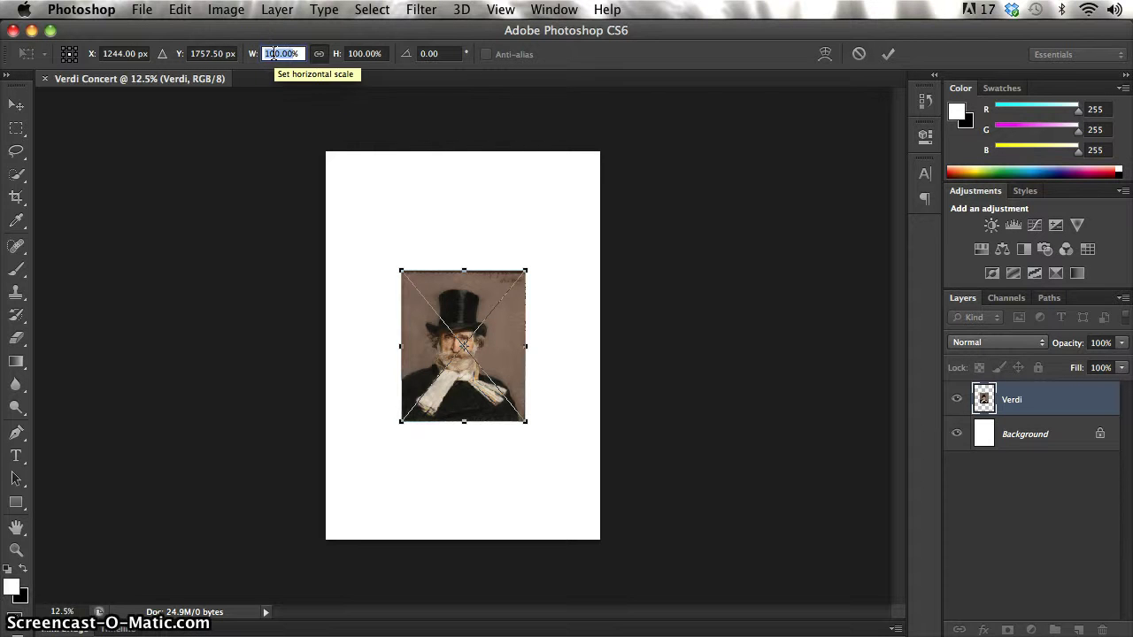
key(Up)
key(Up)
key(Up)
key(Up)
key(Up)
key(Up)
key(Up)
key(Up)
key(Up)
key(Up)
key(Up)
key(Up)
key(Up)
key(Up)
key(Up)
key(Up)
key(Up)
key(Up)
key(Up)
key(Up)
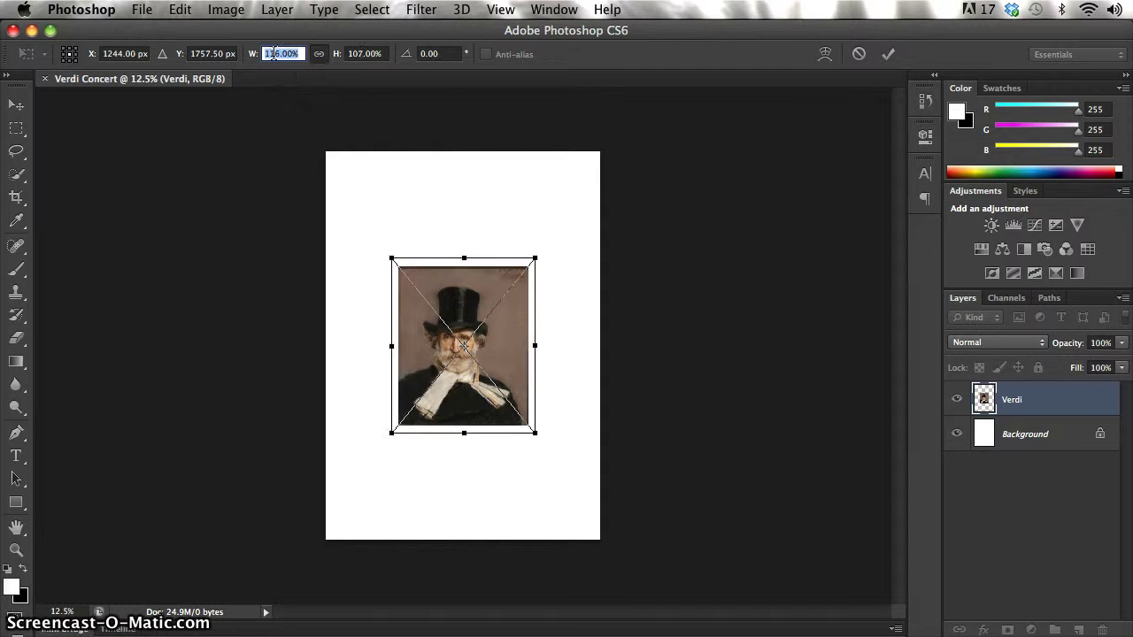
key(shift+Up)
key(shift+Up)
key(shift+Up)
key(shift+Up)
key(shift+Up)
key(shift+Up)
key(shift+Up)
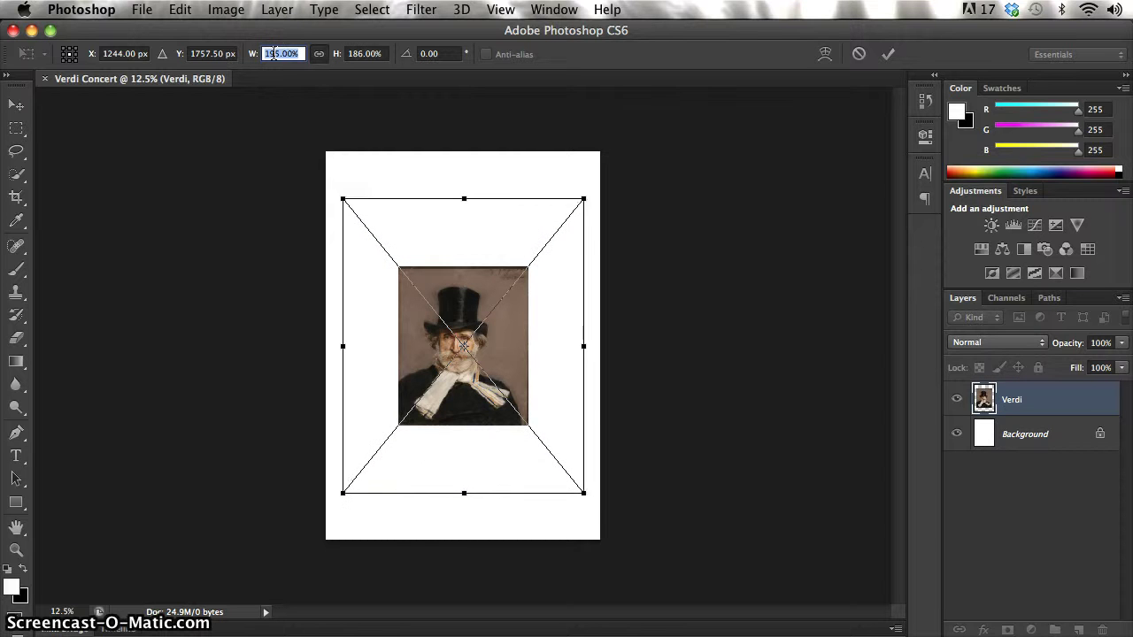
key(shift+Up)
key(shift+Up)
key(shift+Up)
key(shift+Up)
key(Up)
key(Up)
key(Up)
key(Up)
key(Up)
key(Up)
key(Up)
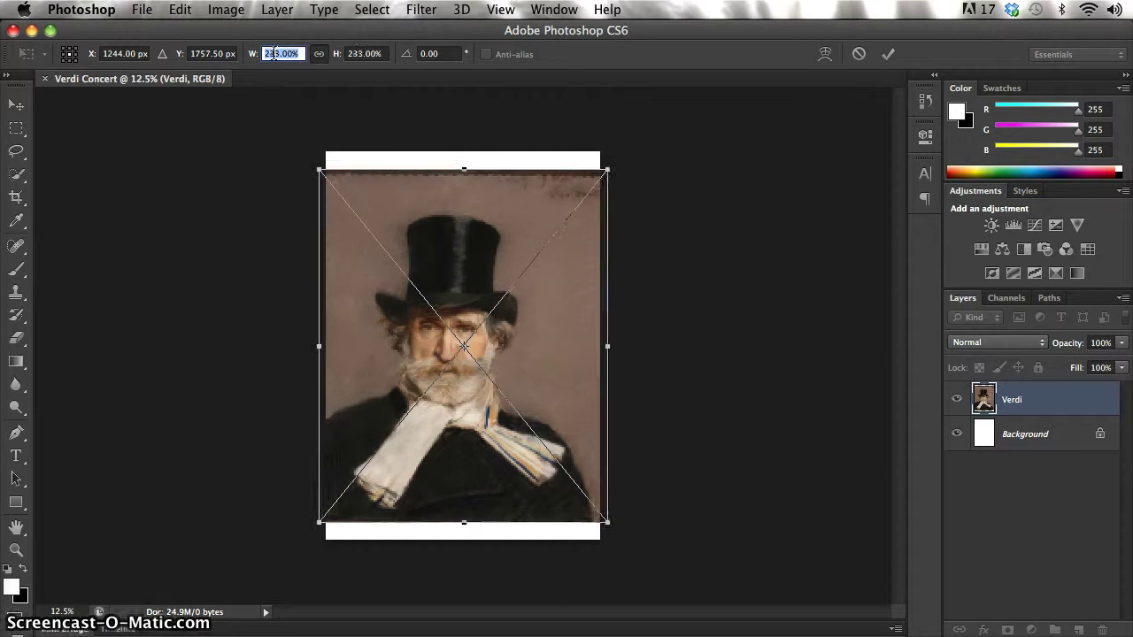
key(shift+Up)
key(shift+Up)
key(Up)
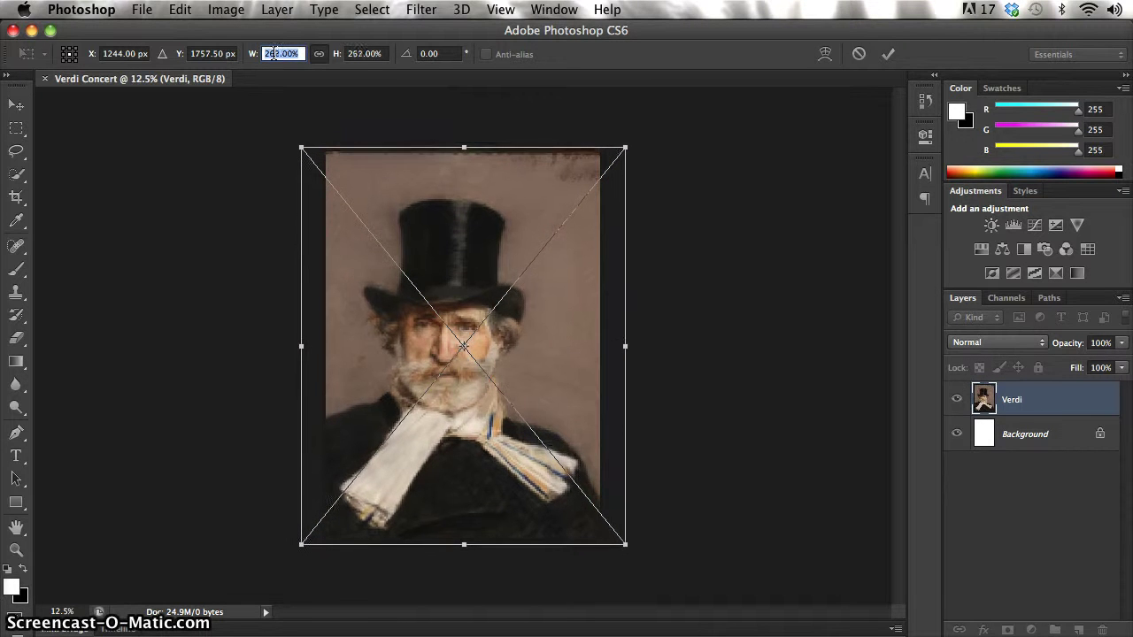
key(shift+Up)
key(shift+Up)
key(Up)
key(Up)
key(Up)
key(Up)
key(Up)
key(Up)
key(Up)
key(Up)
key(Up)
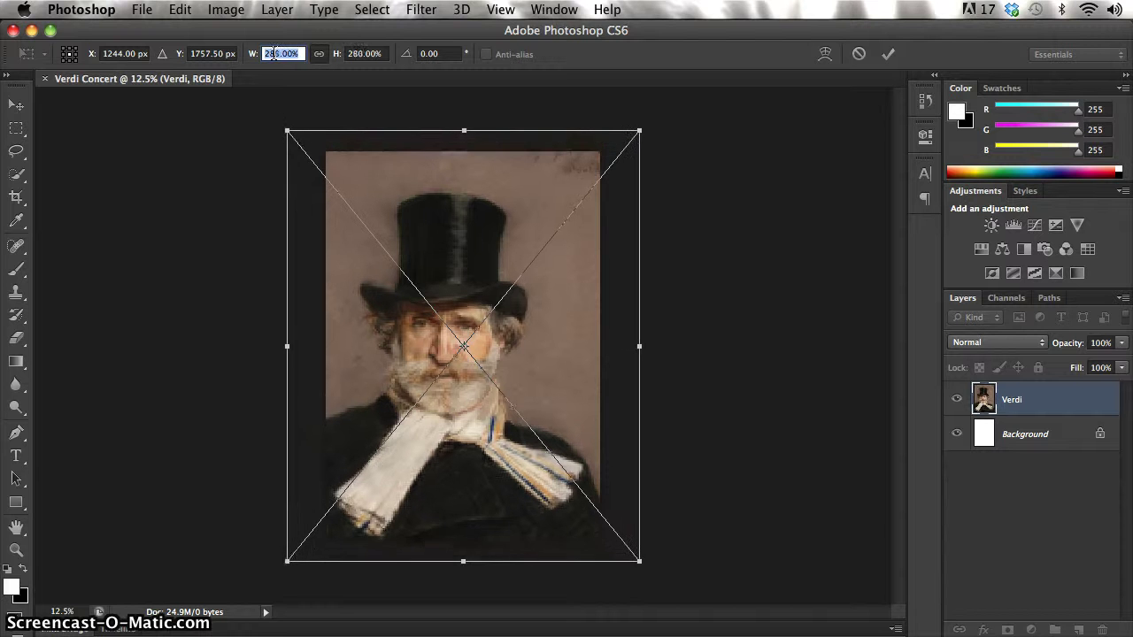
key(shift+Up)
key(Up)
key(Up)
key(Up)
key(Up)
key(Up)
key(Up)
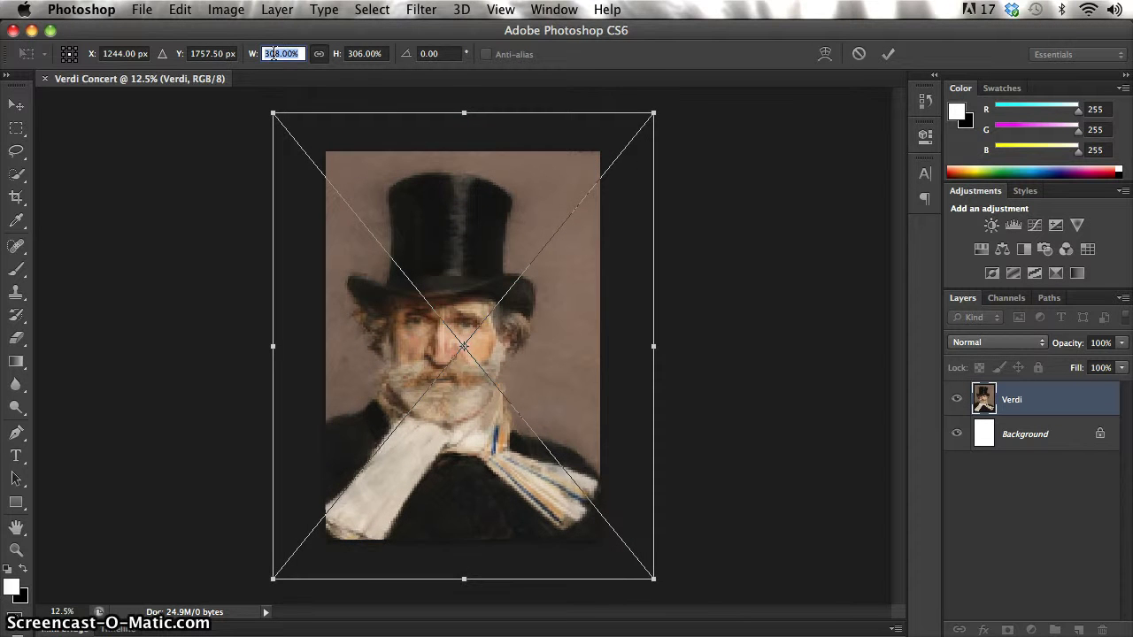
key(Up)
key(Up)
key(Up)
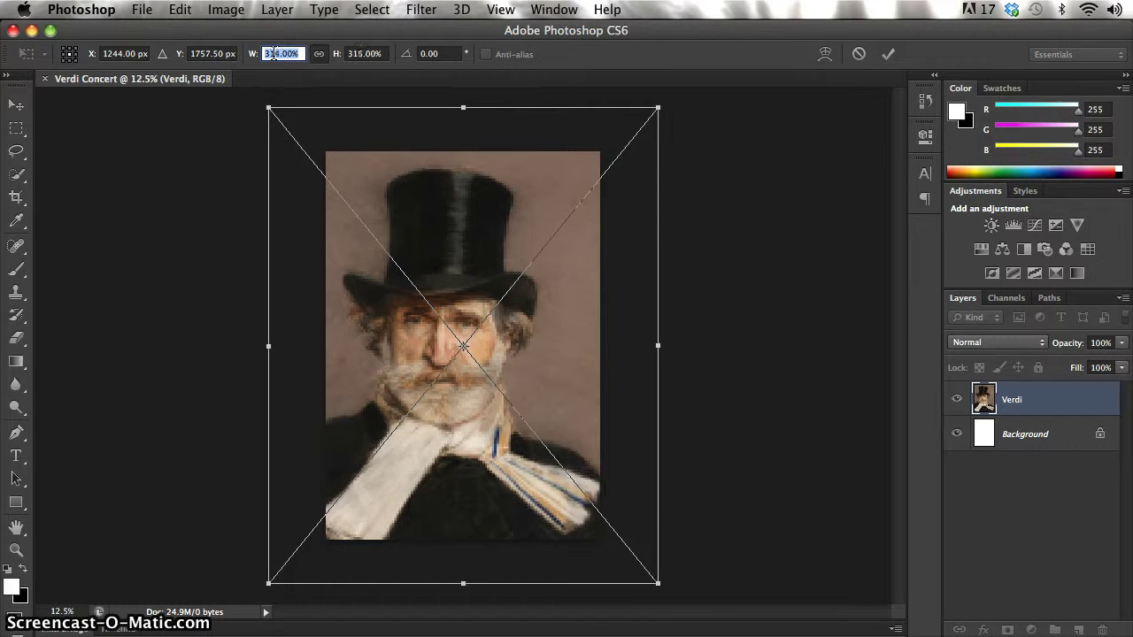
key(Up)
key(Up)
key(Up)
key(Up)
key(Up)
key(Up)
key(Up)
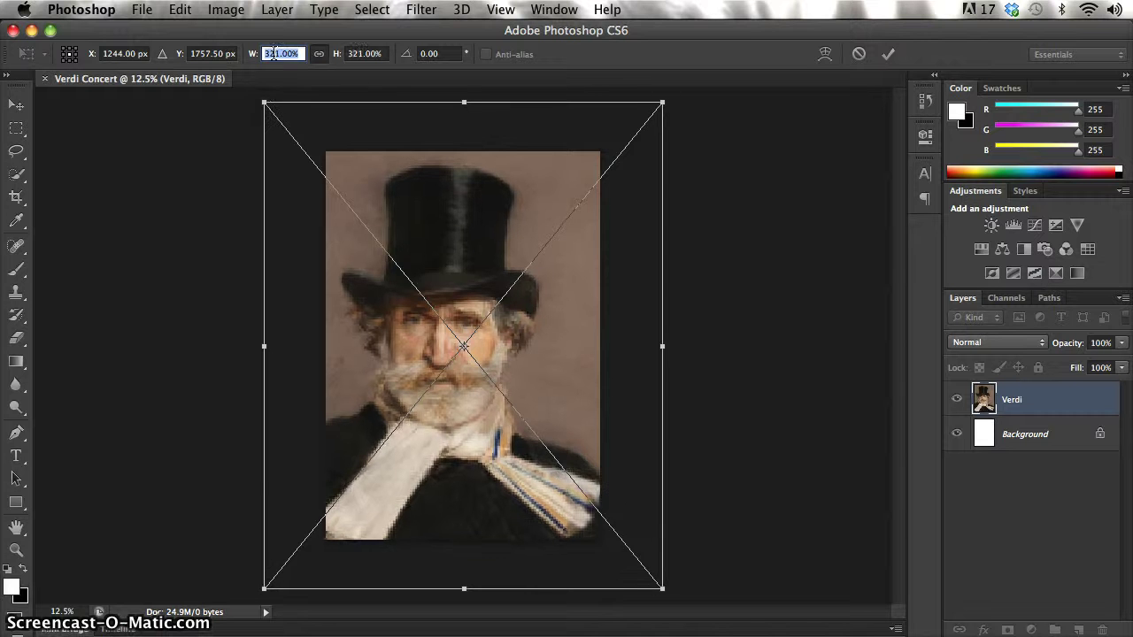
Shift the portrait towards the page's left edge, resize it to about 313%, and commit the placement
drag(551, 412, 478, 430)
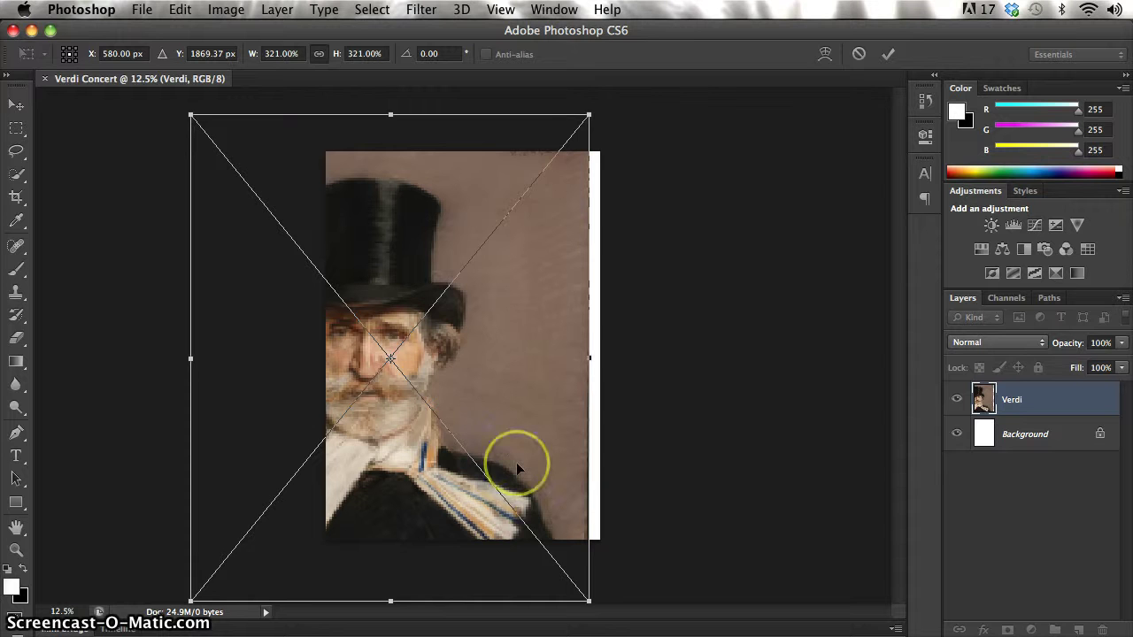
key(super+z)
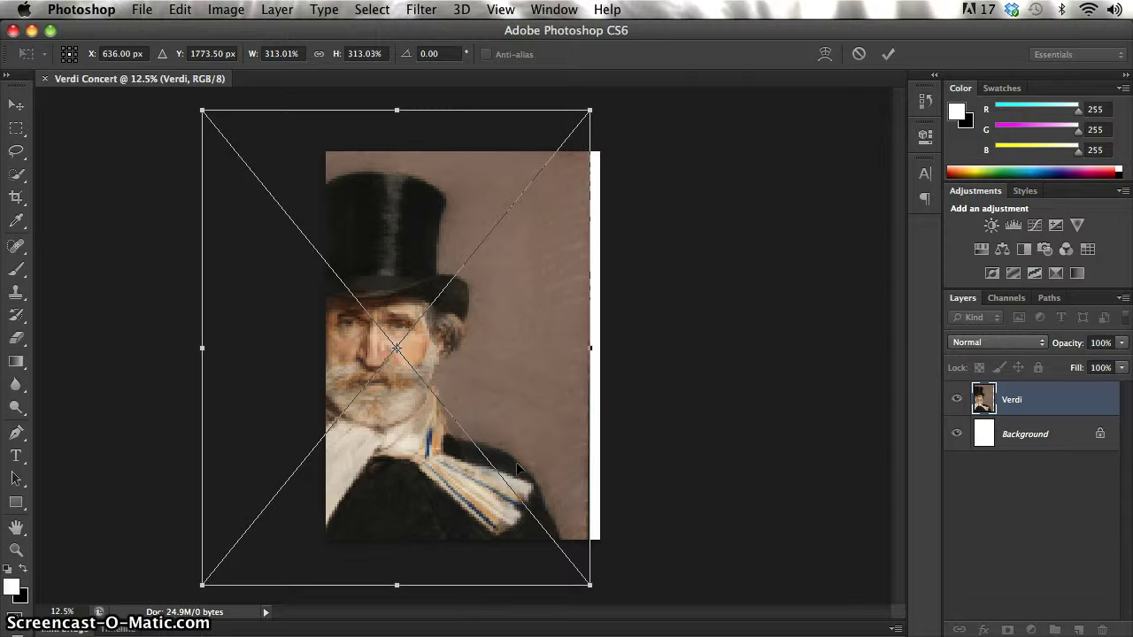
key(Return)
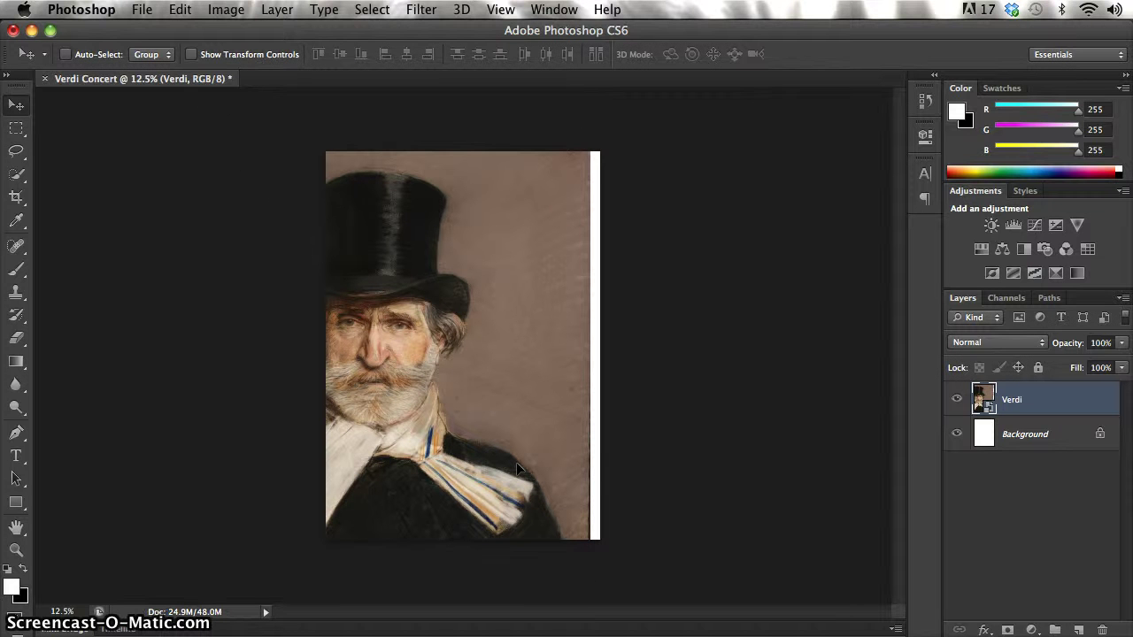
Switch to the Clone Stamp tool and rasterize the Verdi layer so it can be retouched
key(s)
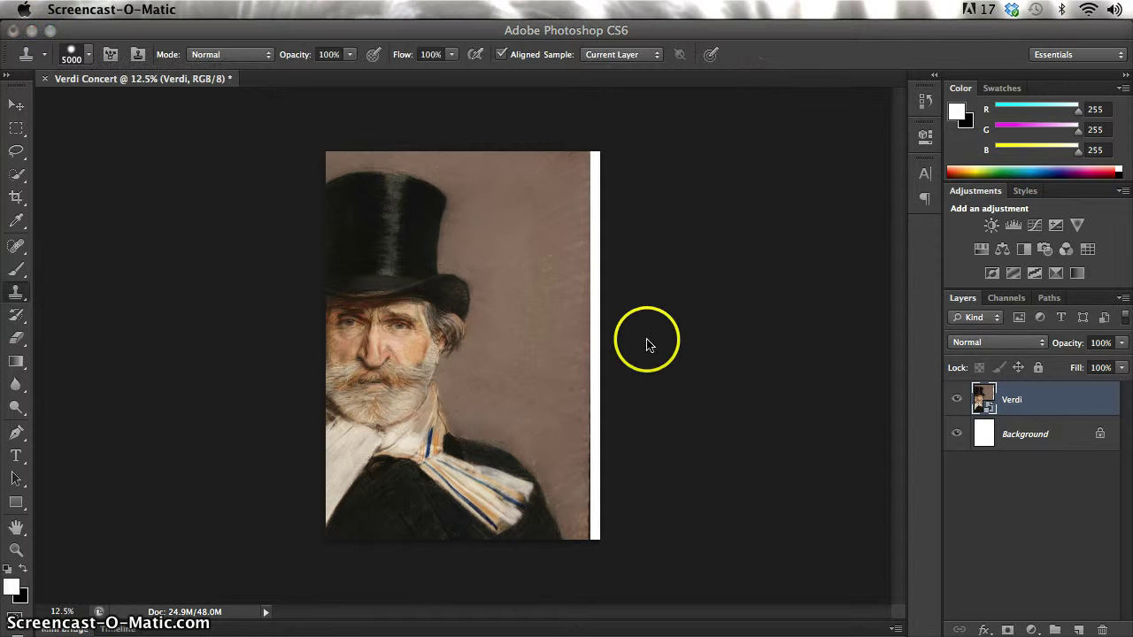
alt+click(468, 397)
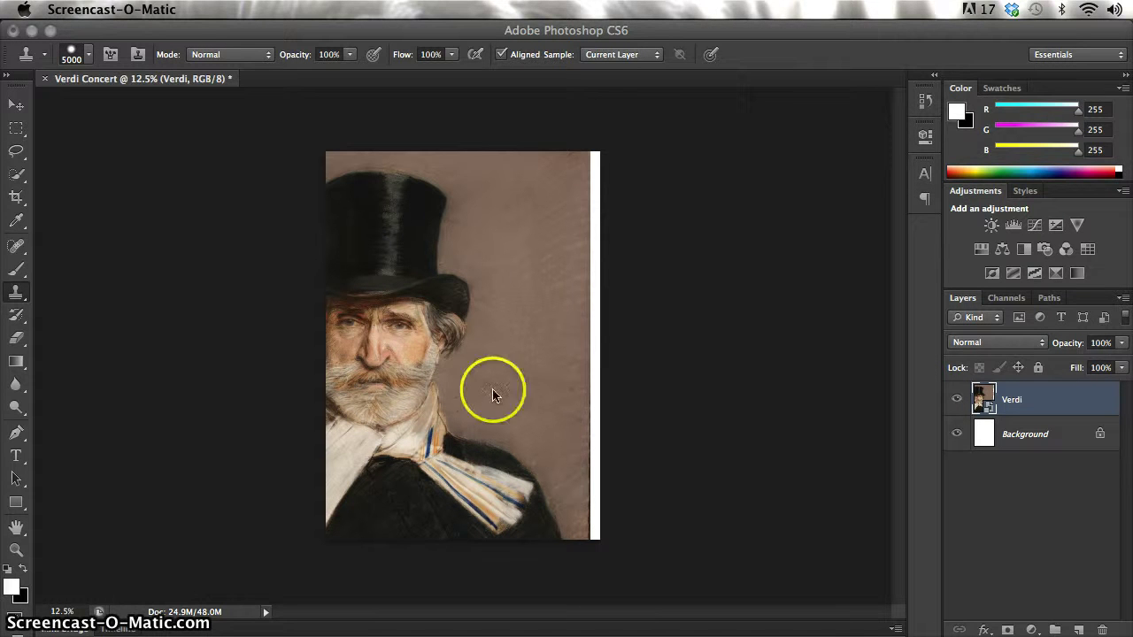
right_click(1011, 400)
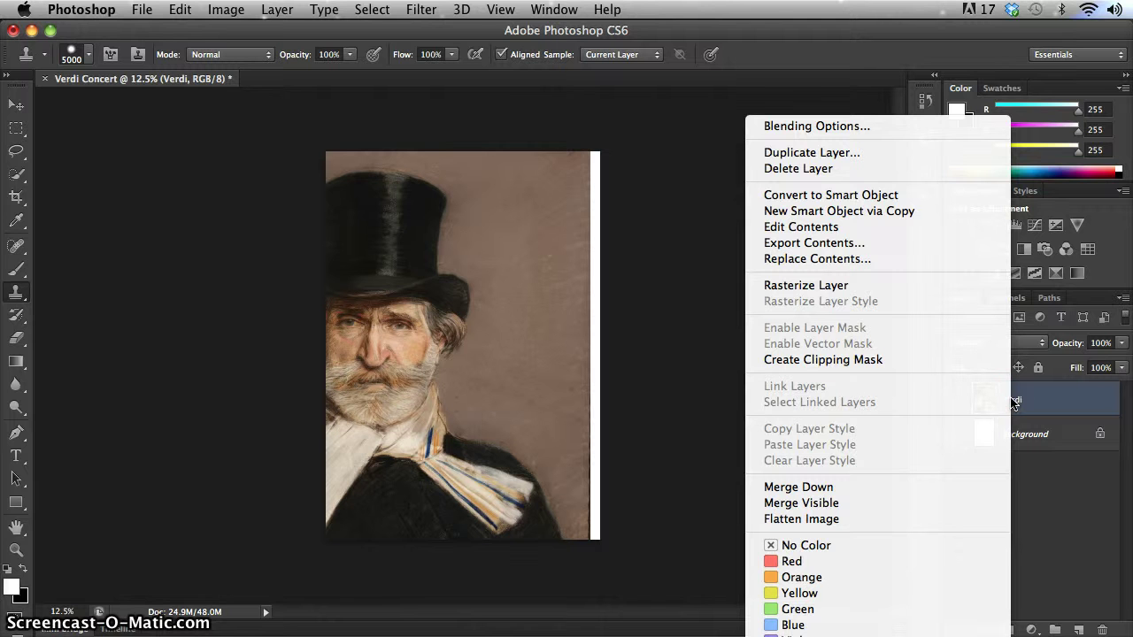
click(946, 286)
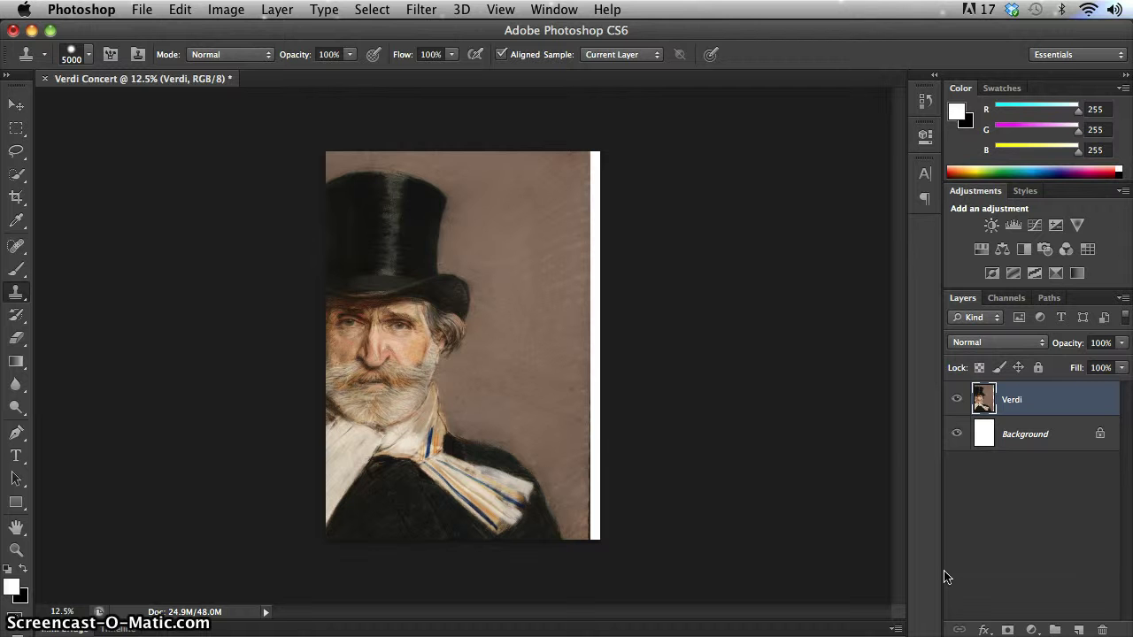
Reduce the Clone Stamp brush size to 500
alt+click(639, 157)
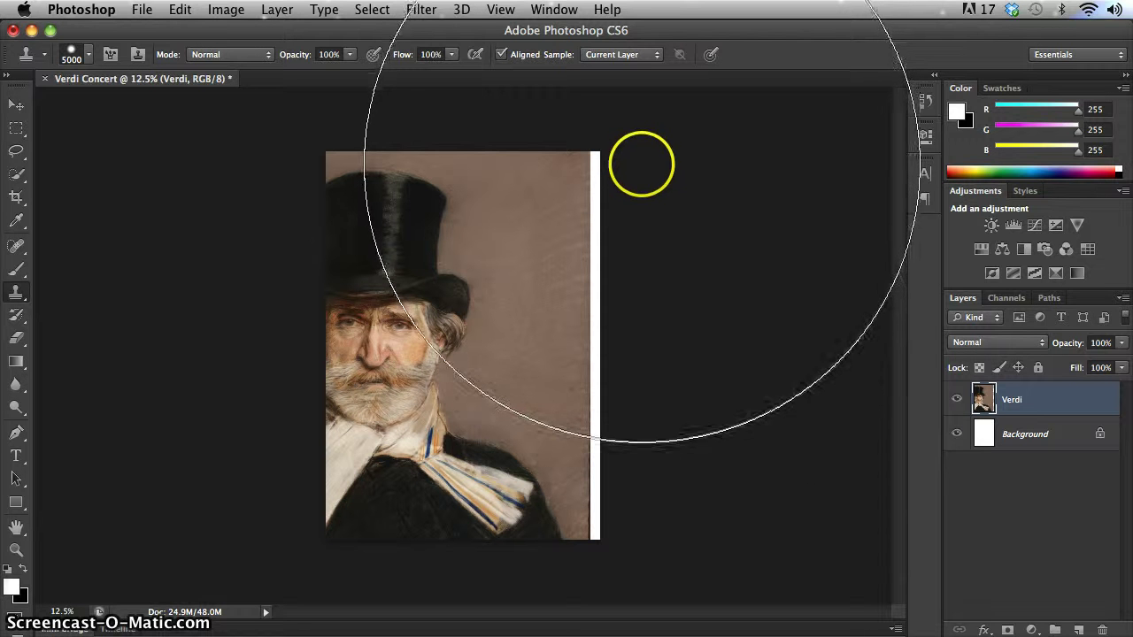
click(645, 242)
click(645, 340)
key(bracketleft)
key(bracketleft)
key(bracketleft)
key(bracketleft)
key(bracketleft)
key(bracketleft)
key(bracketleft)
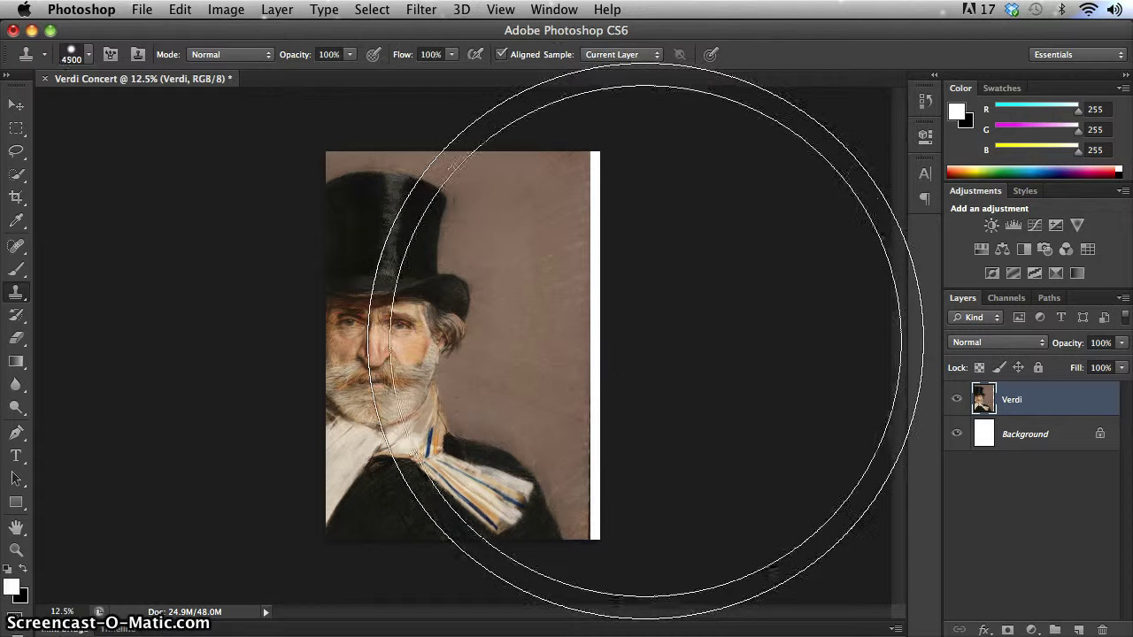
key(bracketleft)
key(bracketleft)
key(bracketleft)
key(bracketleft)
key(bracketleft)
key(bracketleft)
key(bracketleft)
key(bracketleft)
key(bracketleft)
key(bracketleft)
key(bracketleft)
key(bracketleft)
key(bracketleft)
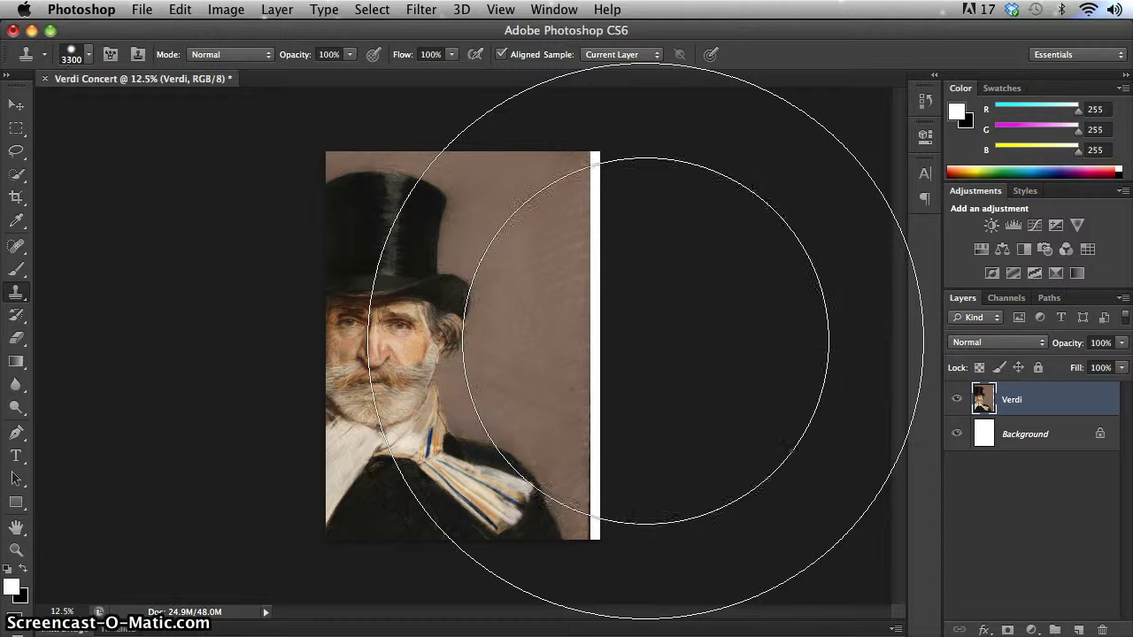
key(bracketleft)
key(bracketleft)
key(bracketleft)
key(bracketleft)
key(bracketleft)
key(bracketleft)
key(bracketleft)
key(bracketleft)
key(bracketleft)
key(bracketleft)
key(bracketleft)
key(bracketleft)
key(bracketleft)
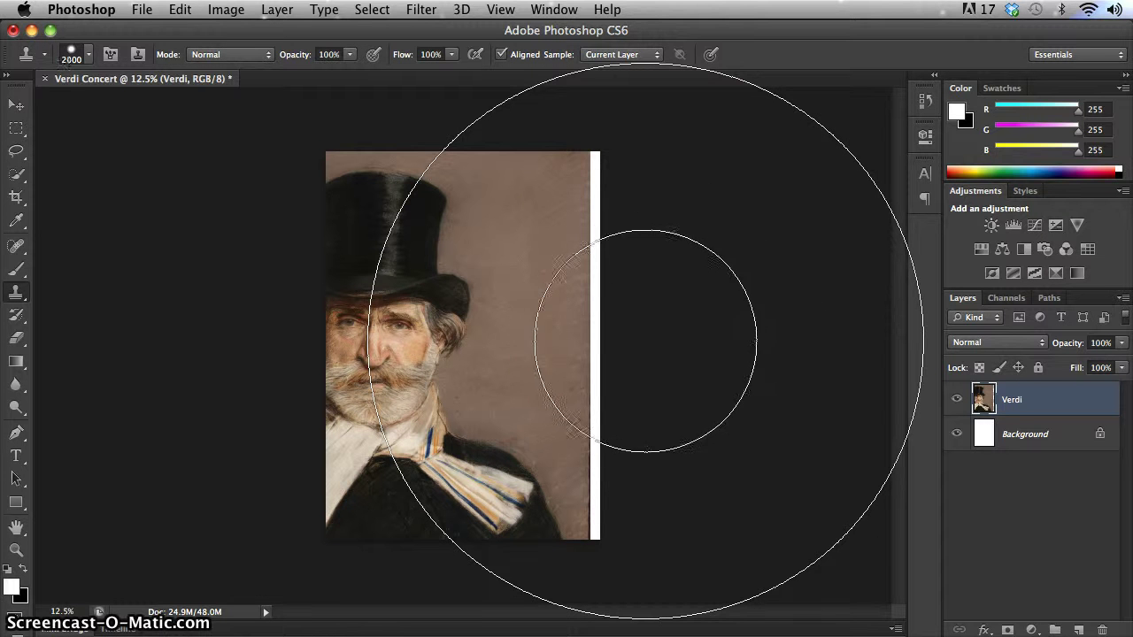
key(bracketleft)
click(607, 215)
click(625, 274)
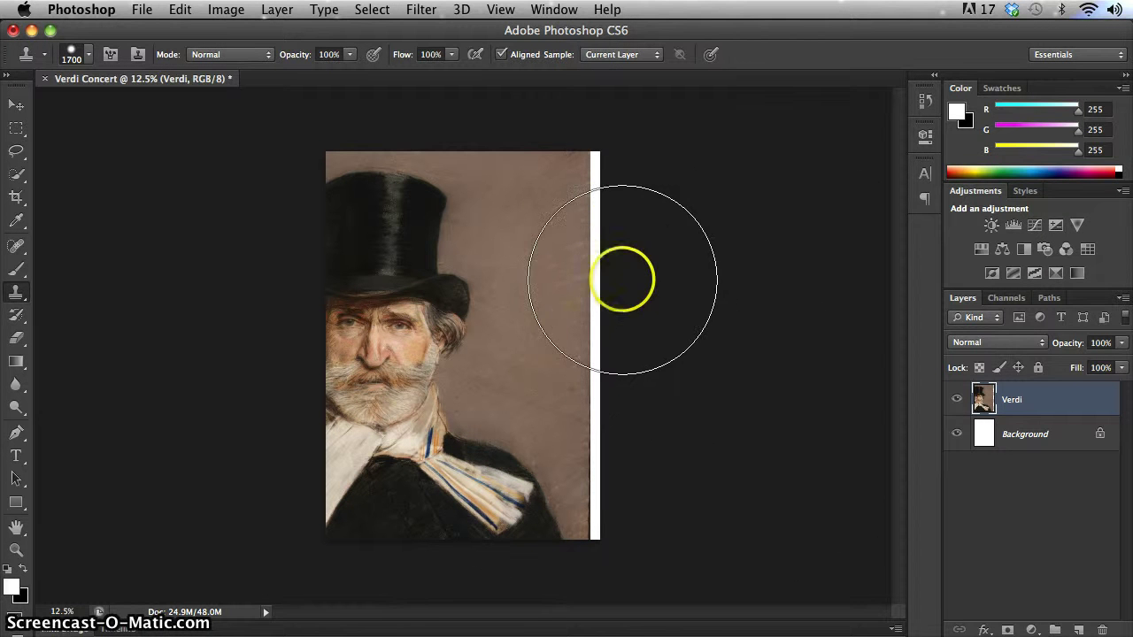
key(bracketleft)
key(bracketleft)
key(bracketleft)
key(bracketleft)
key(bracketleft)
key(bracketleft)
key(bracketleft)
key(bracketleft)
key(bracketleft)
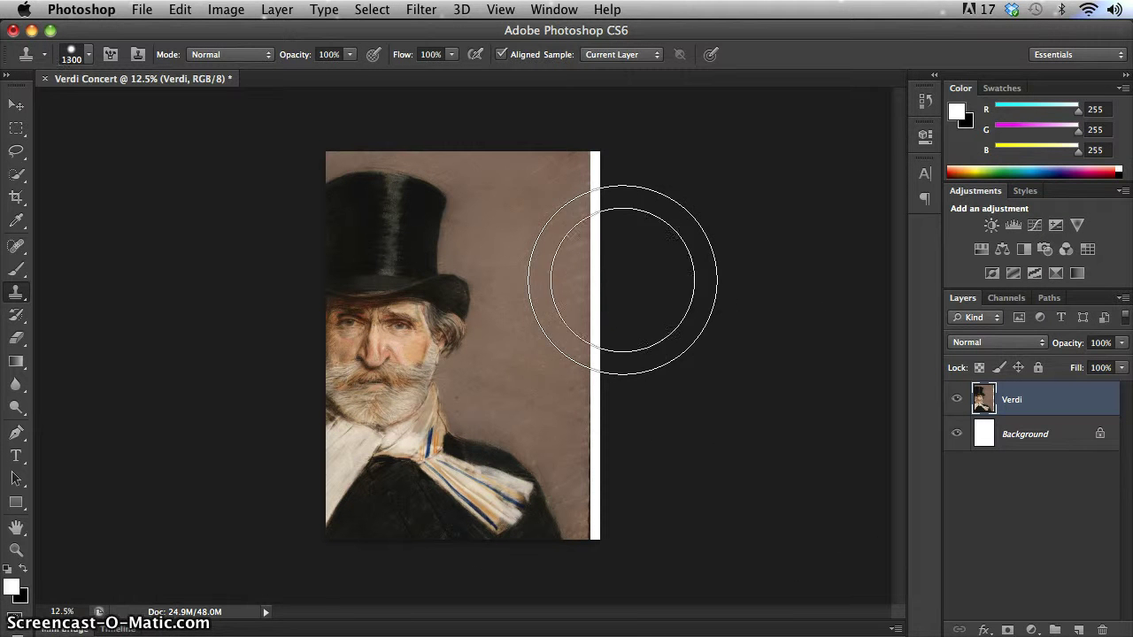
key(bracketleft)
key(bracketleft)
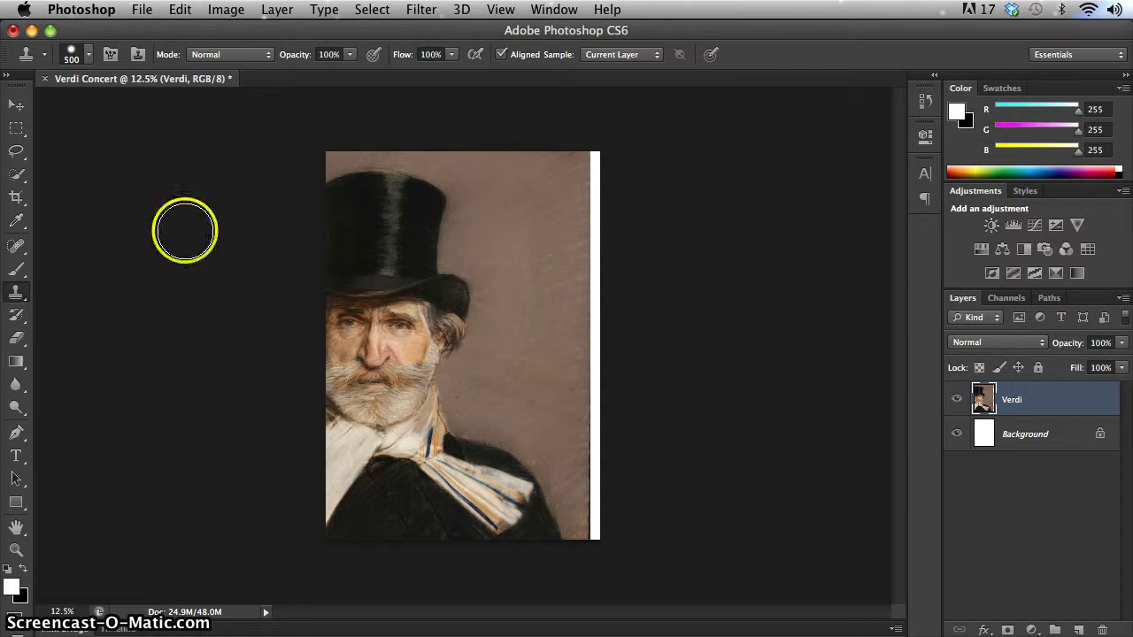
Clone the brown backdrop over the white strip beside the Verdi portrait using the Clone Stamp at brush size 250
right_click(12, 295)
click(68, 287)
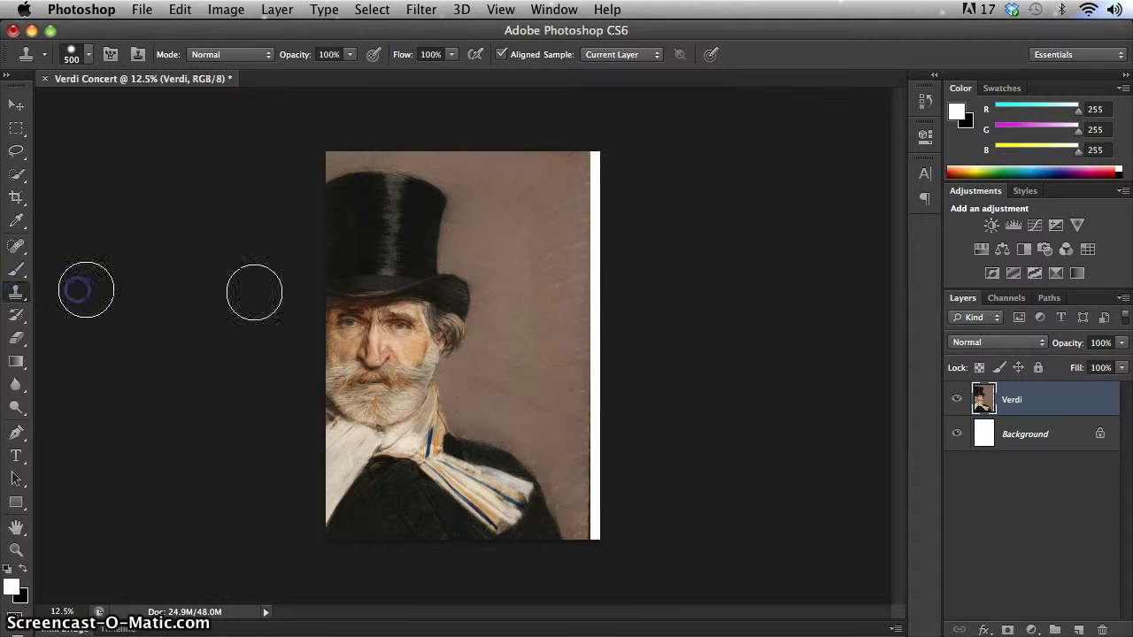
click(587, 169)
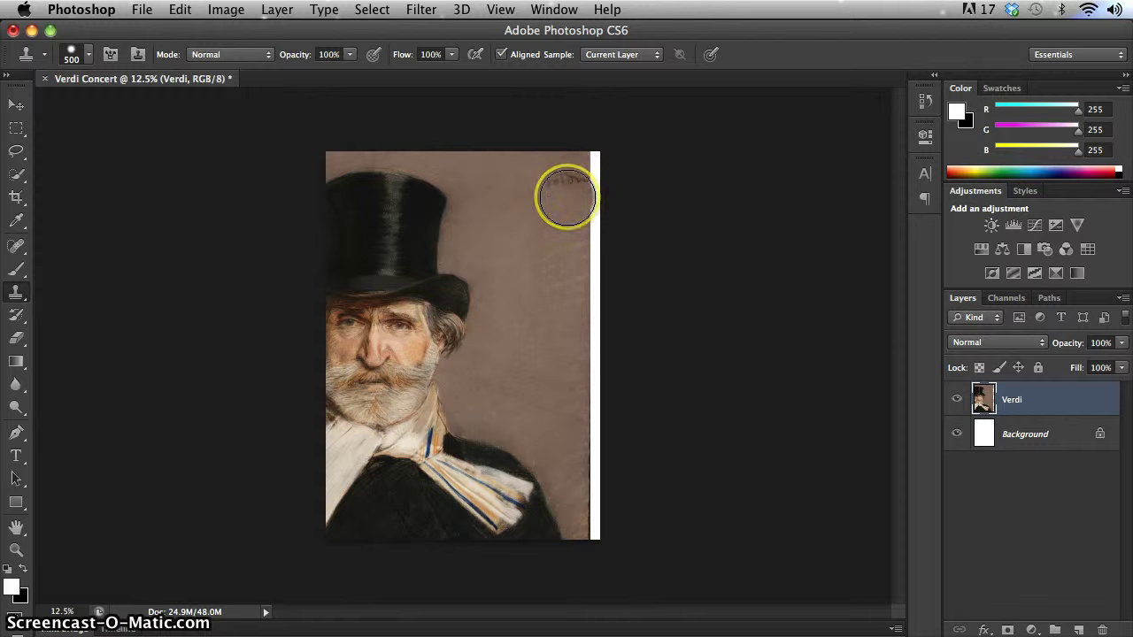
key(bracketleft)
key(bracketleft)
key(bracketleft)
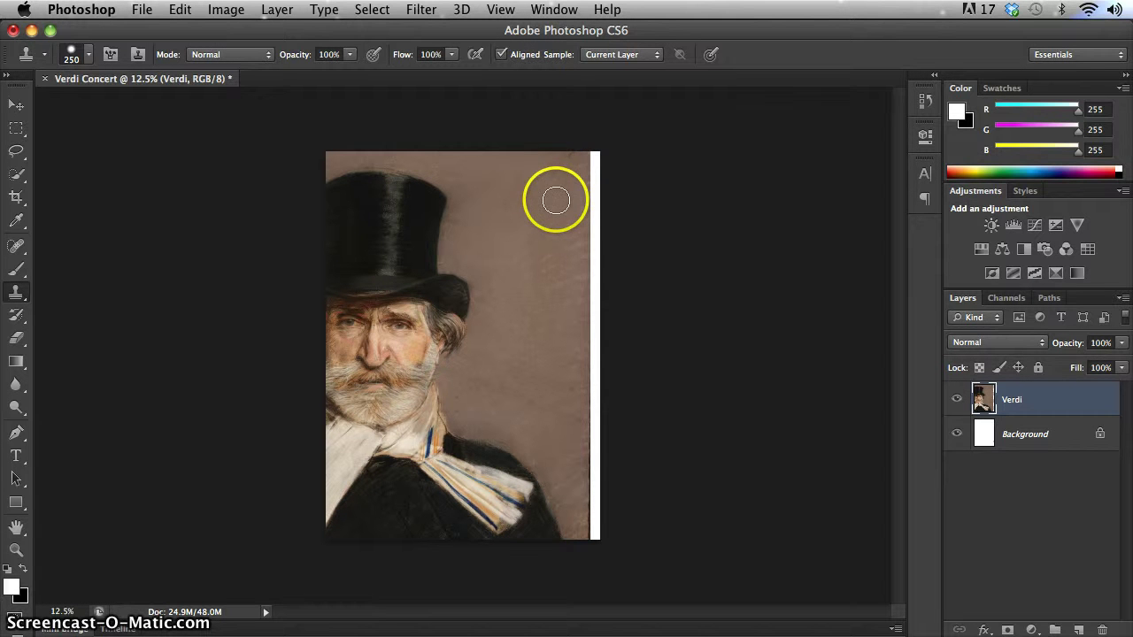
alt+click(596, 161)
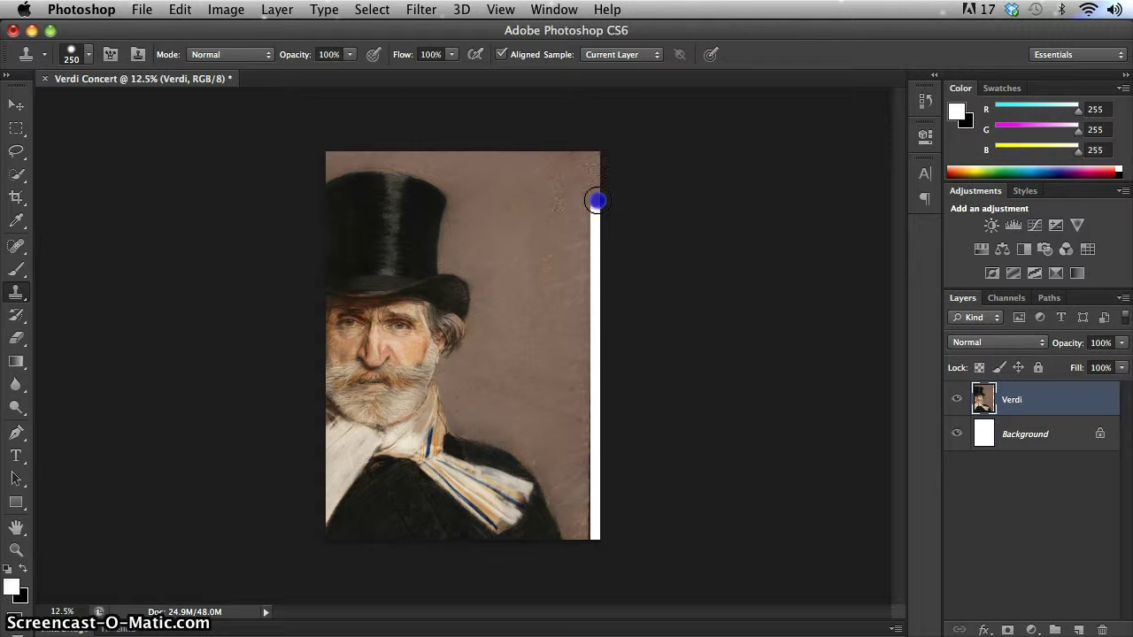
drag(597, 200, 598, 331)
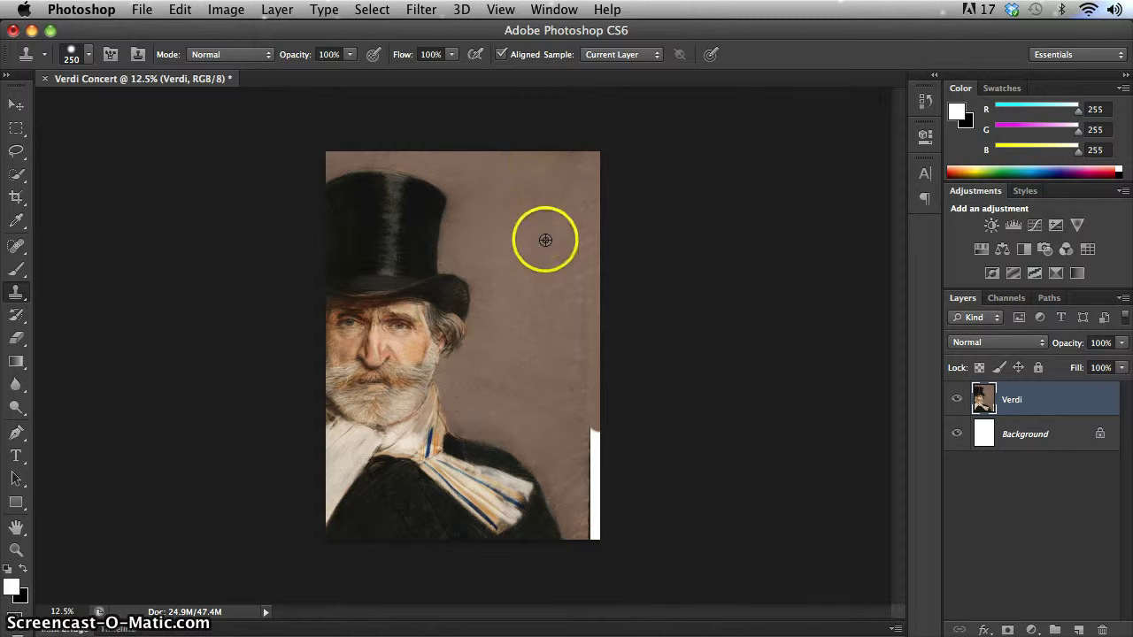
mouse_move(590, 436)
mouse_down()
mouse_move(594, 517)
mouse_move(627, 500)
mouse_up()
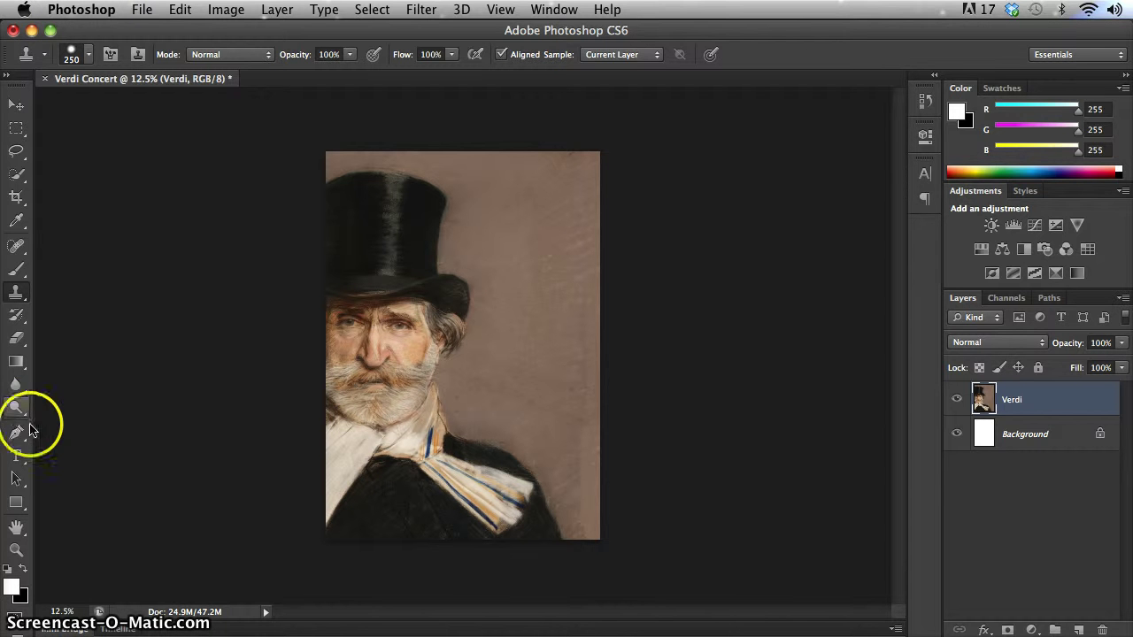
Add the text "Verdi" near the page's upper edge, beside the top hat
click(16, 455)
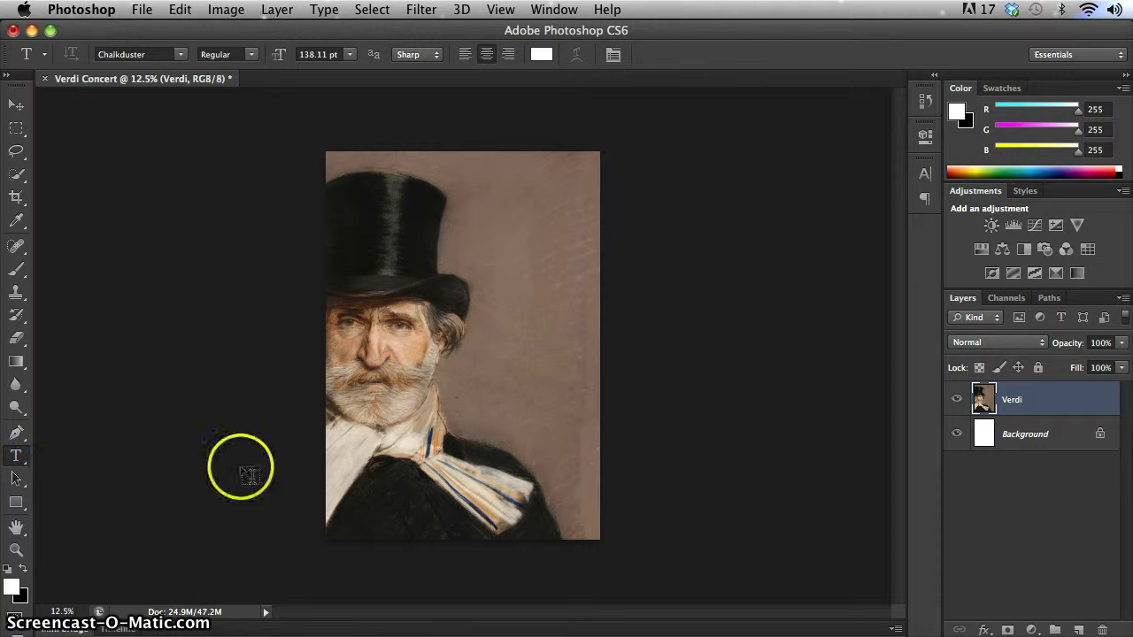
click(490, 193)
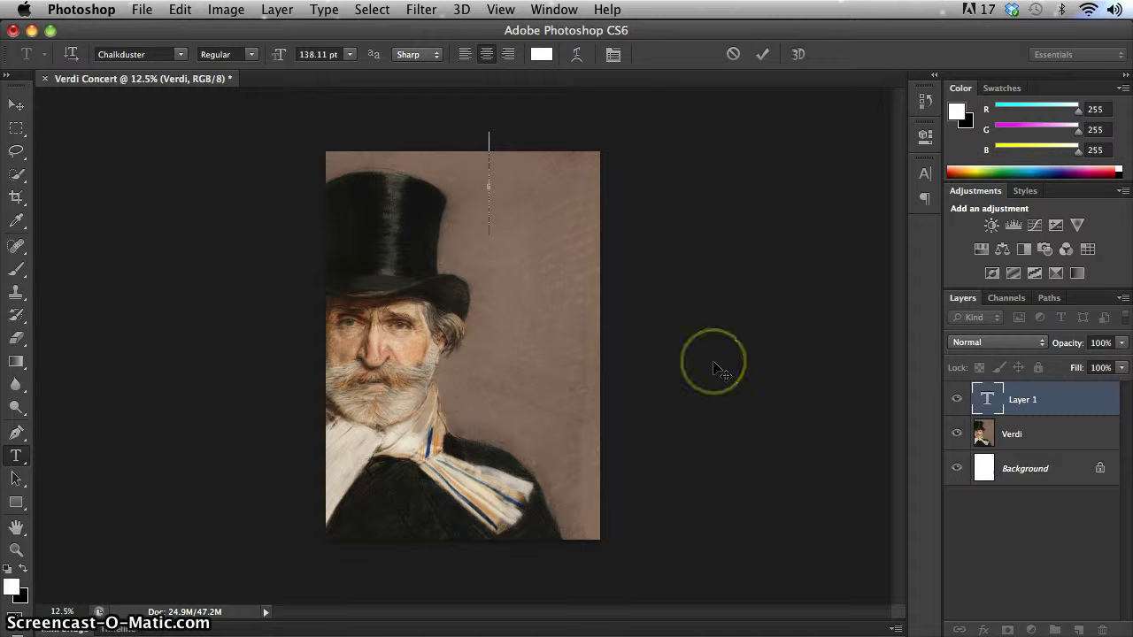
text(Verdi)
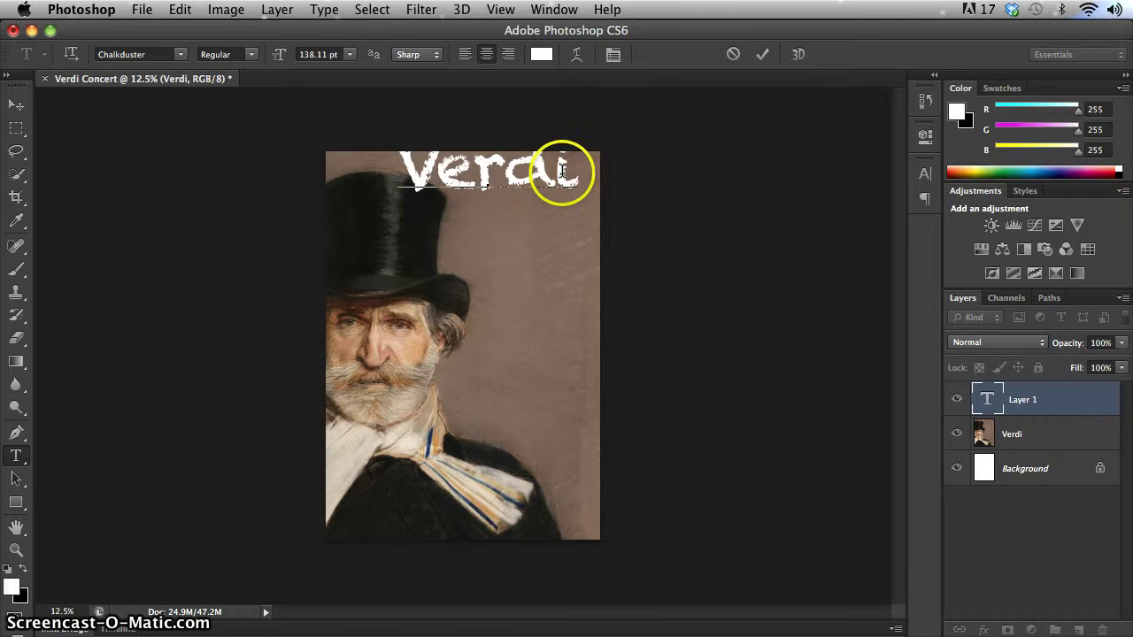
Change the Verdi title's font to Impact, move it fully onto the page just beside the top hat, and commit it
drag(562, 170, 171, 122)
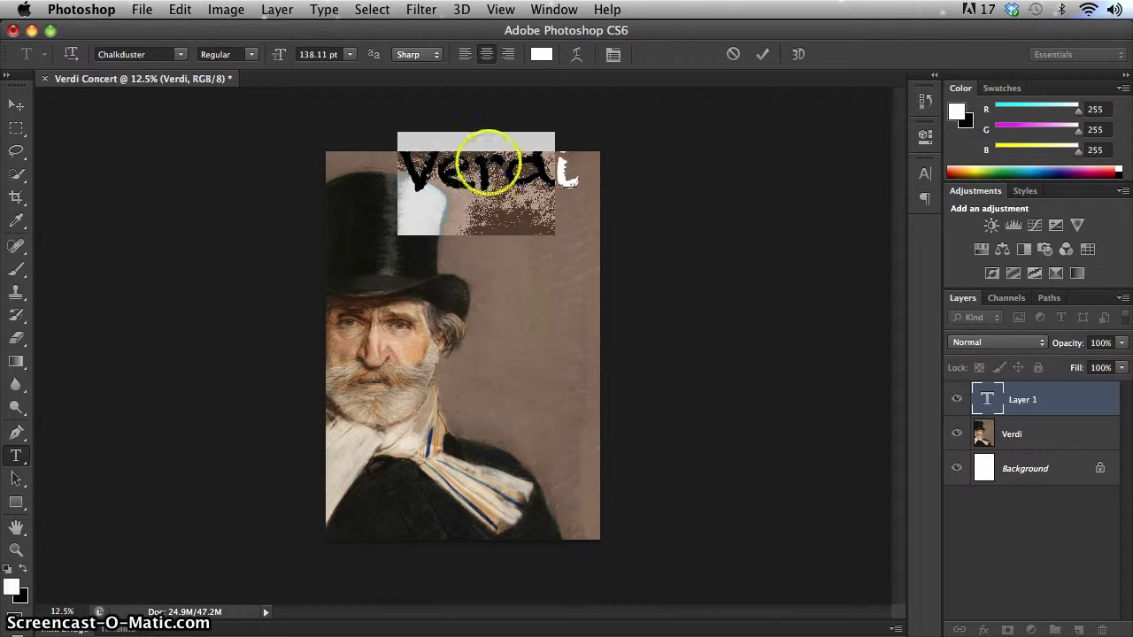
click(571, 182)
drag(577, 177, 407, 177)
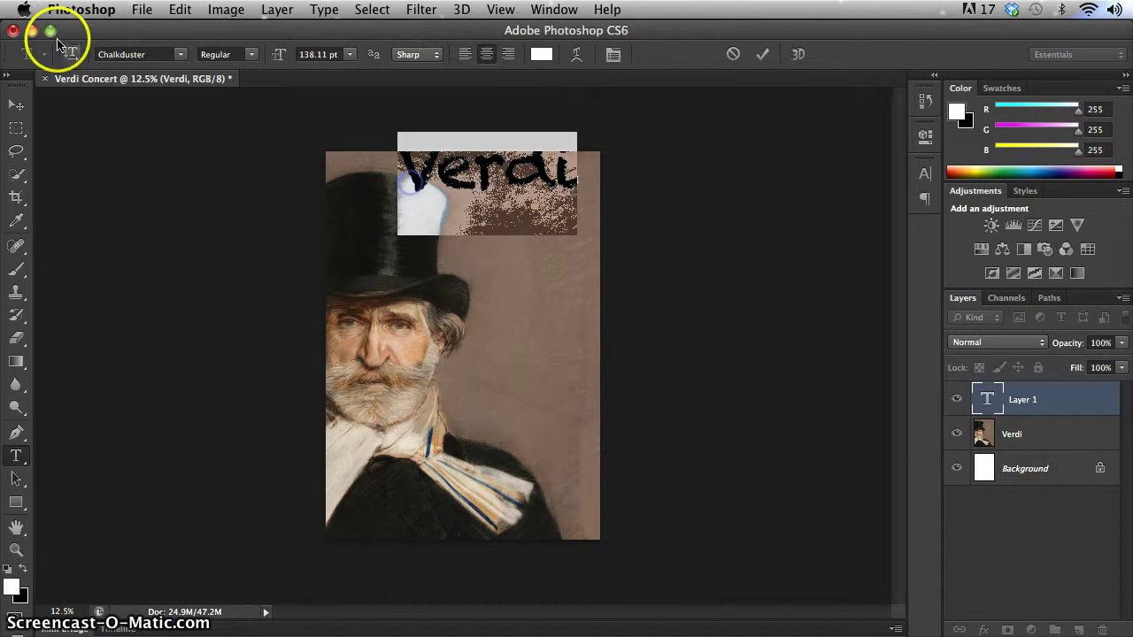
click(178, 53)
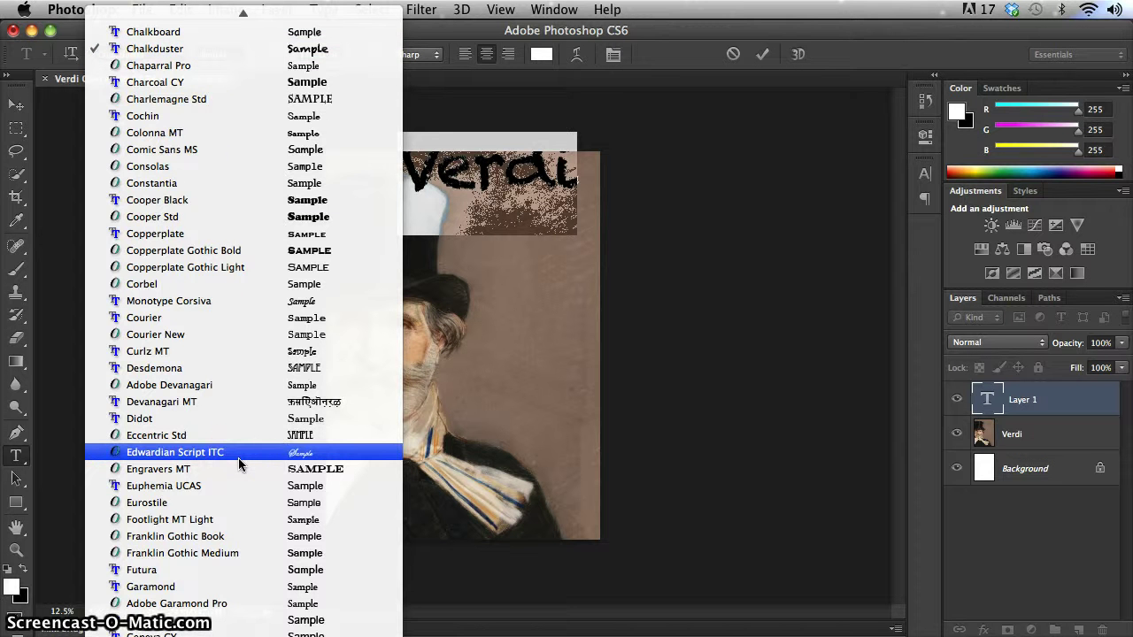
scroll(238, 462, down, 20)
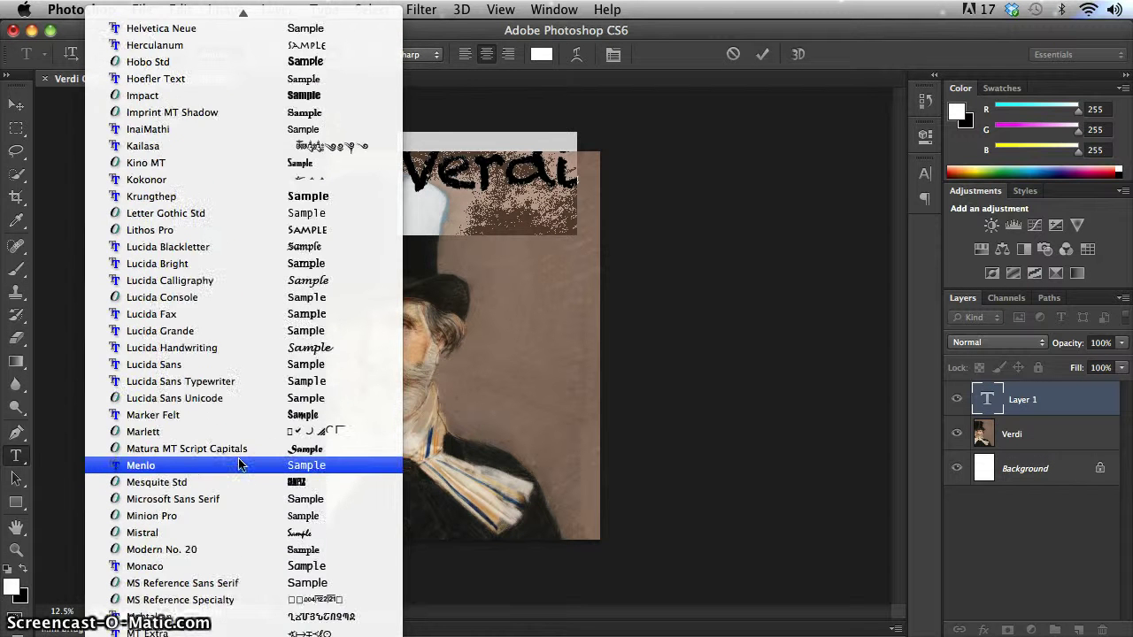
scroll(238, 462, down, 5)
scroll(238, 462, up, 12)
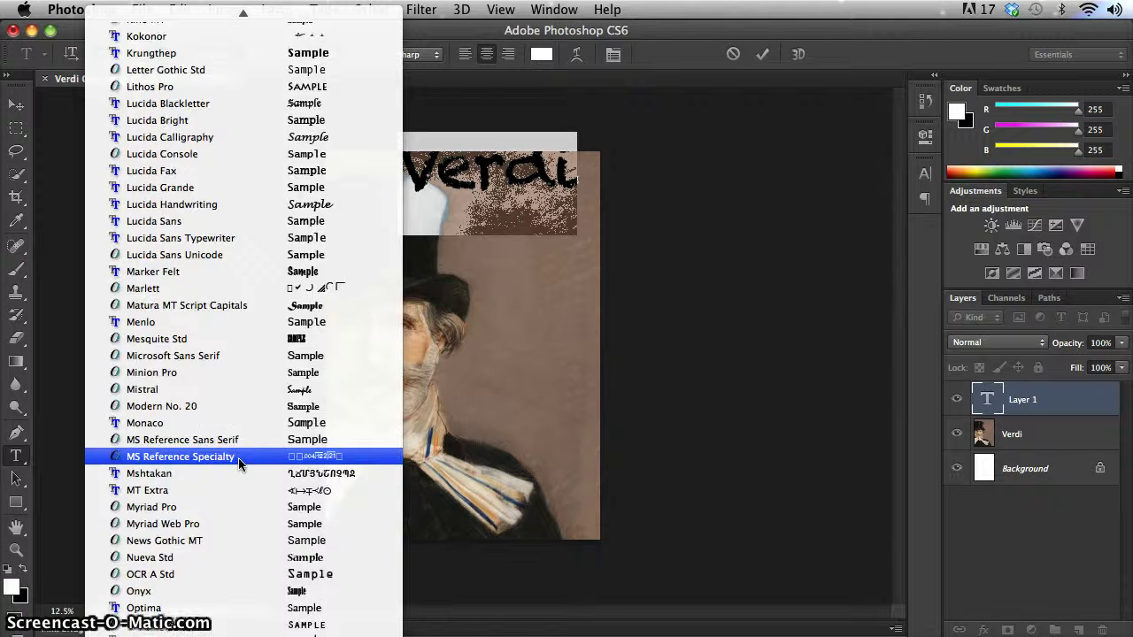
scroll(239, 464, up, 6)
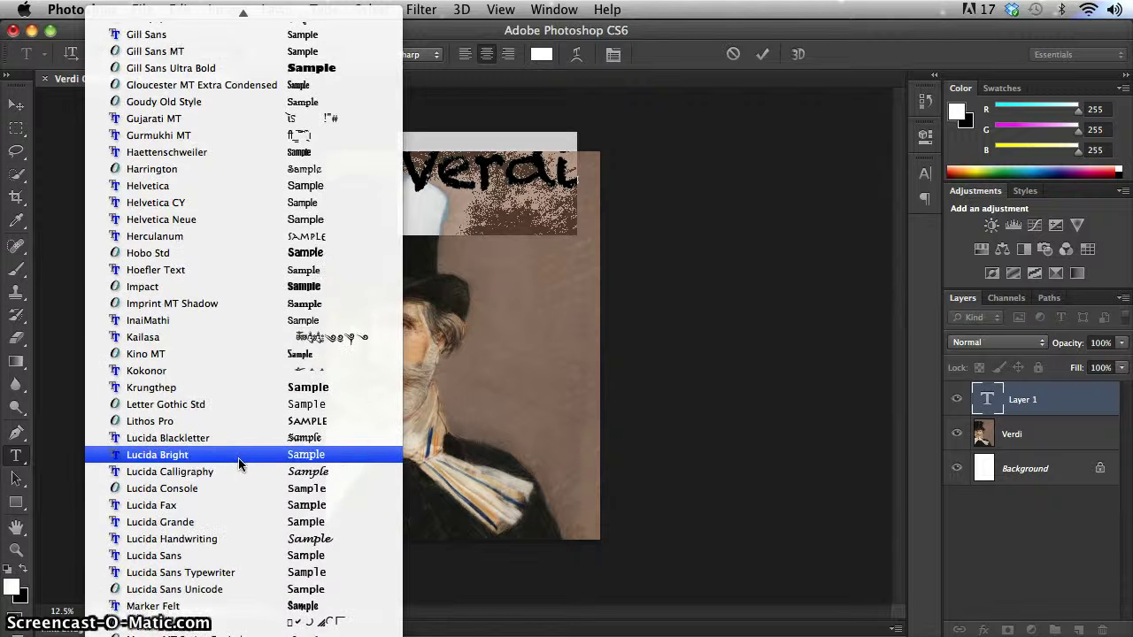
click(212, 287)
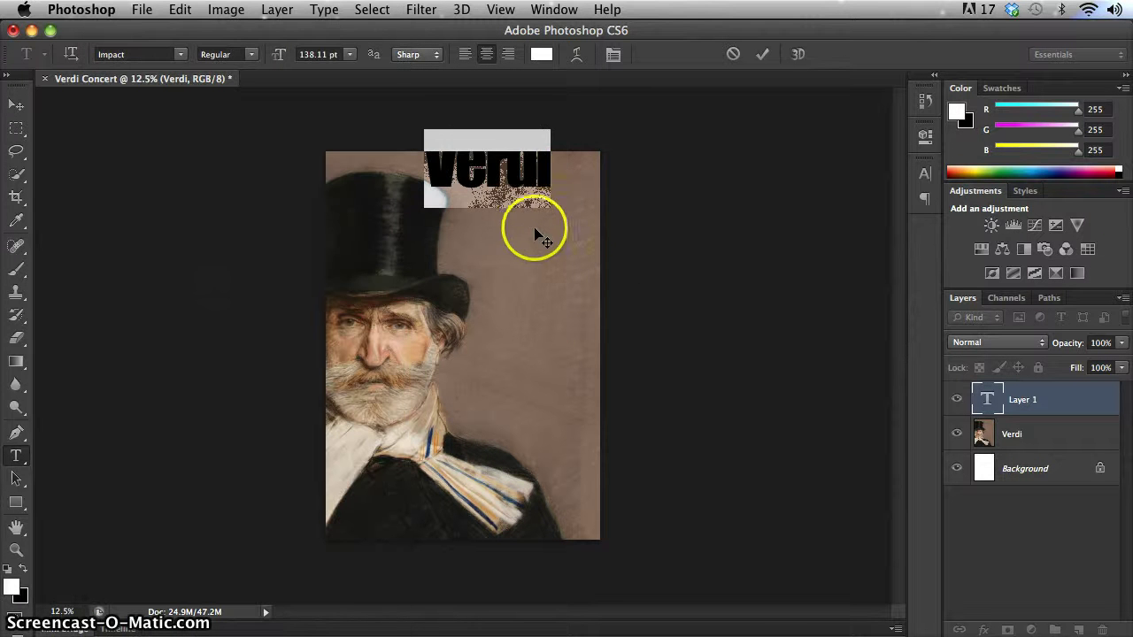
drag(532, 231, 552, 254)
click(1048, 450)
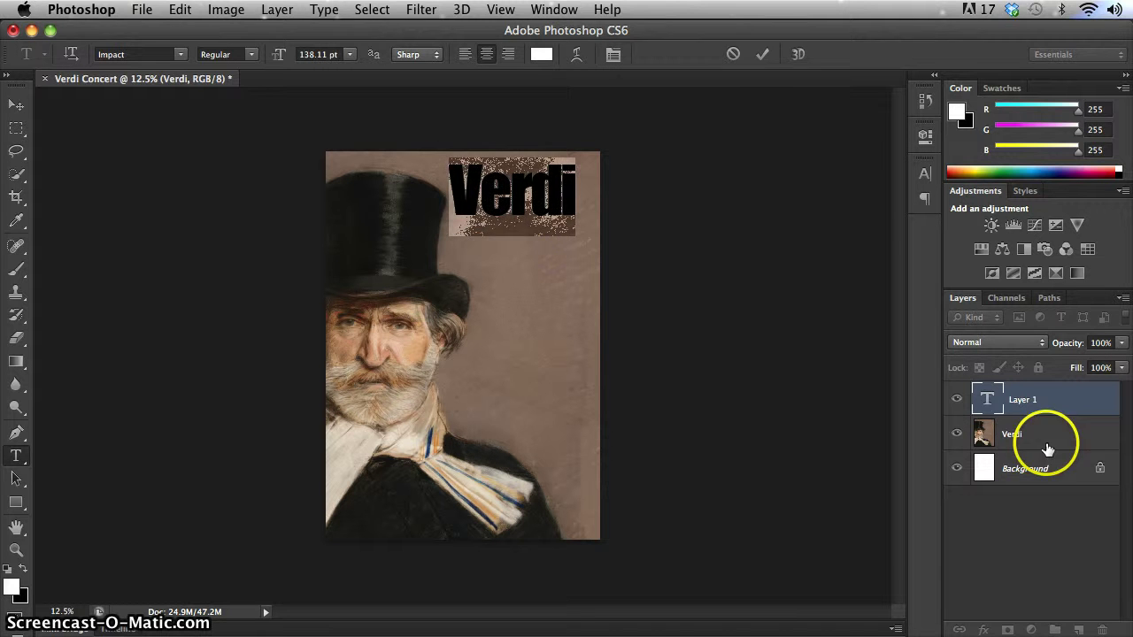
Add a separate text layer reading "200" just below the Verdi title
click(16, 458)
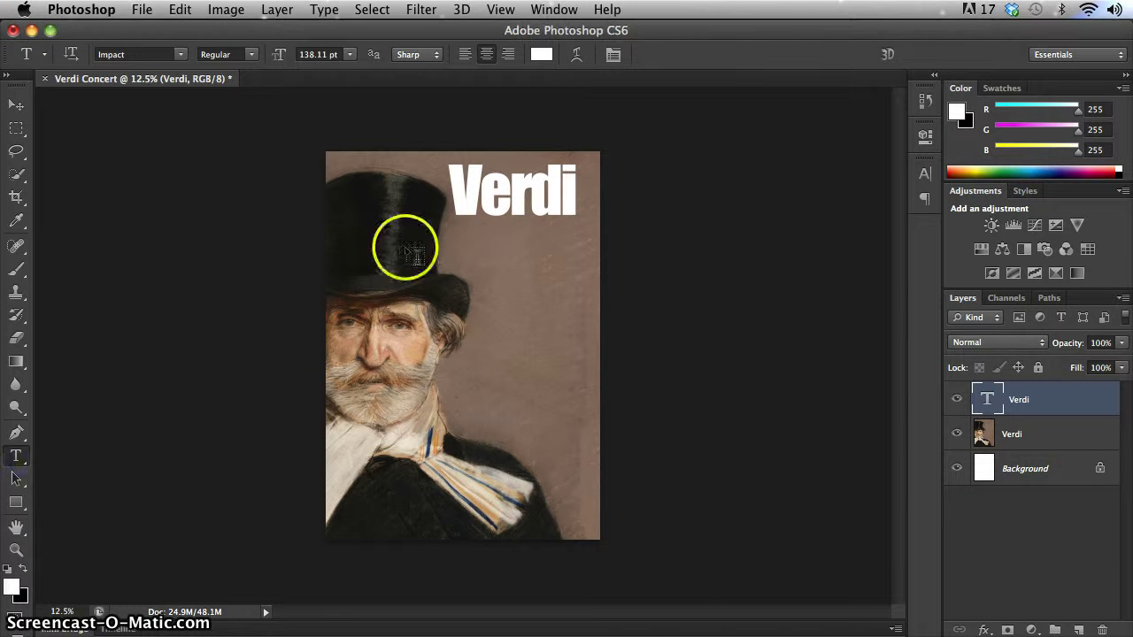
click(514, 243)
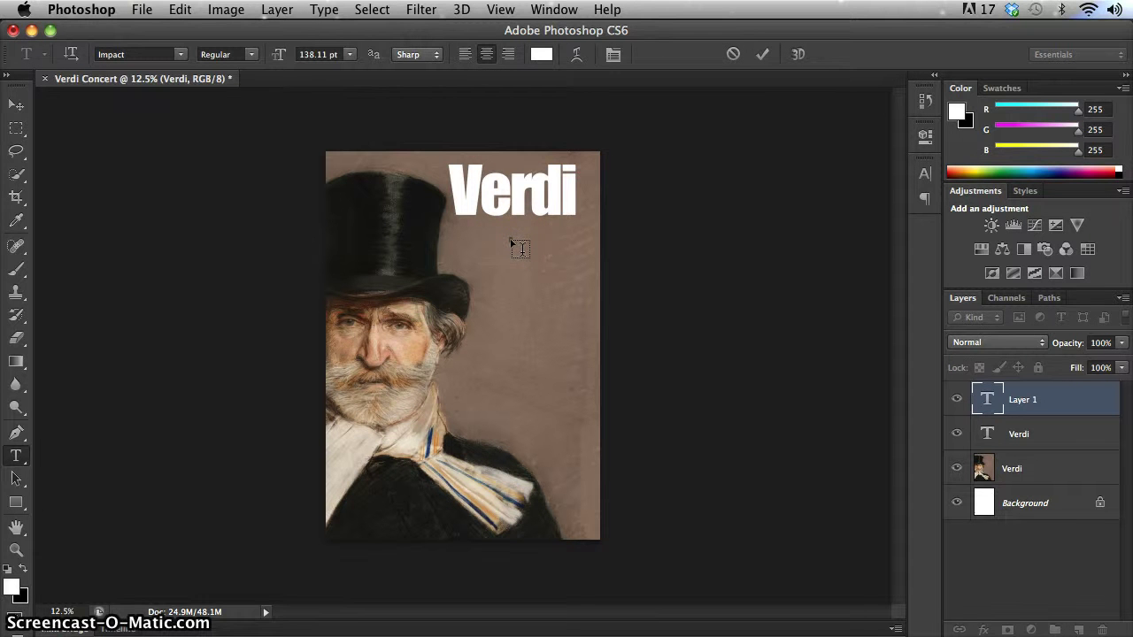
text(200)
Change the font of the 200 text to Chalkduster
drag(517, 237, 428, 243)
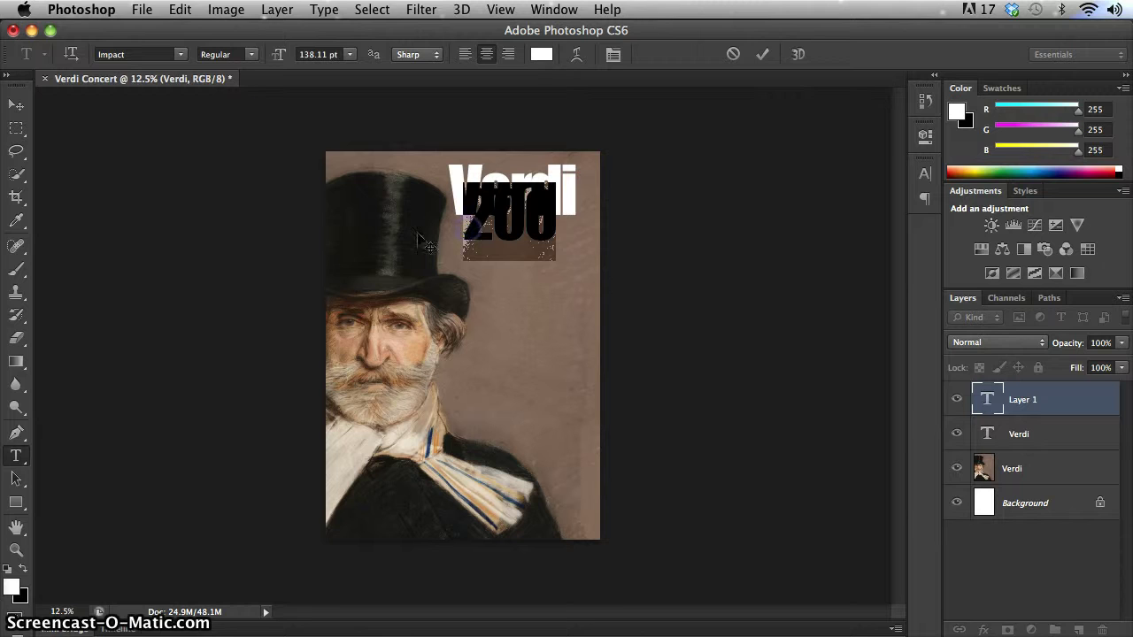
click(181, 54)
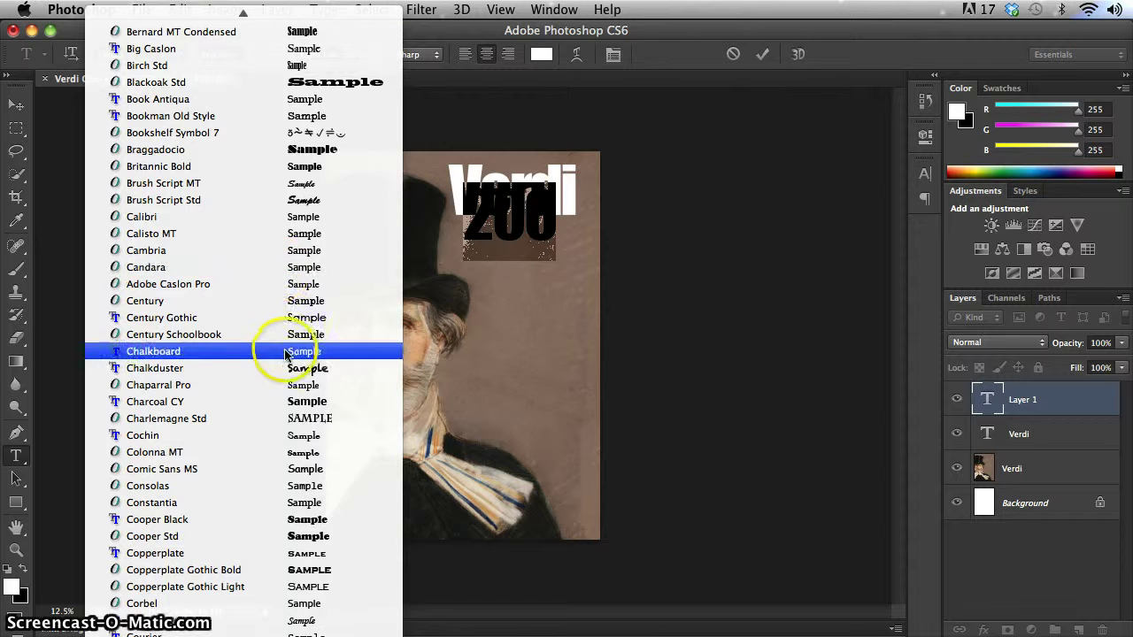
click(285, 368)
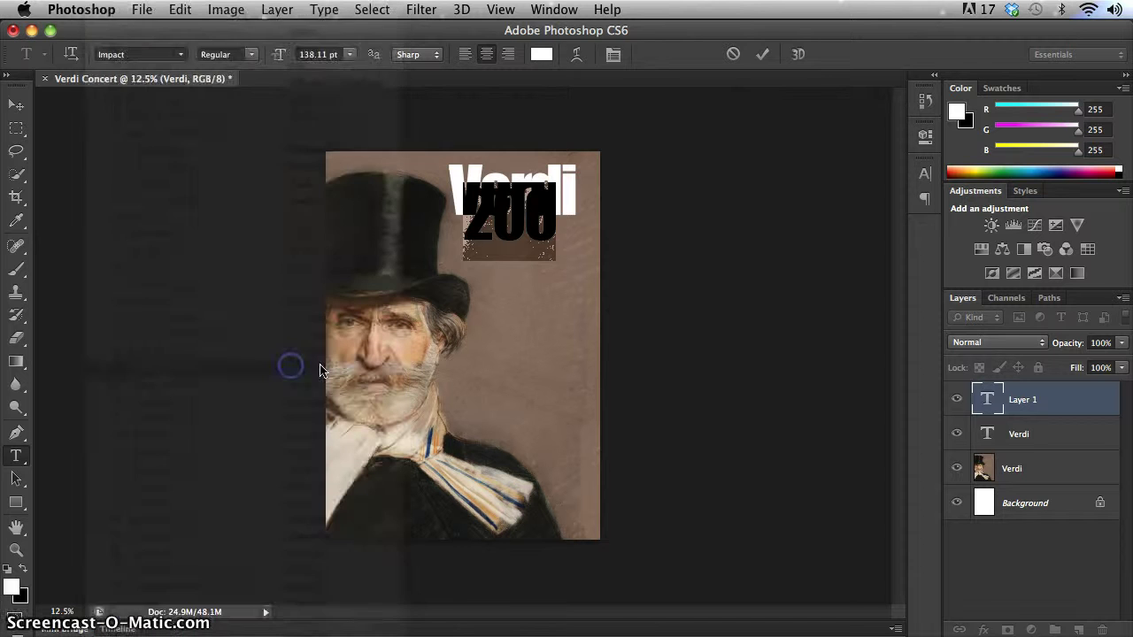
Reduce the 200 text to 113.11 pt and move it just beneath the last letters of the Verdi title
click(309, 56)
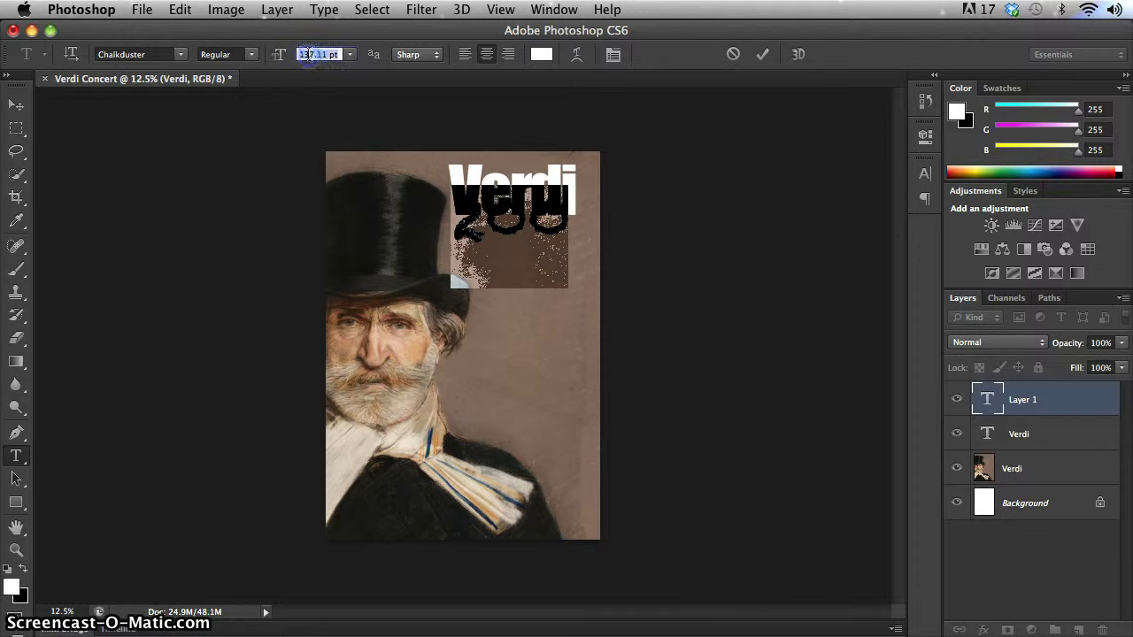
key(Down)
key(Down)
key(Down)
key(Down)
key(Down)
key(Down)
key(Down)
key(Down)
key(Down)
key(Down)
key(Down)
key(Down)
key(Down)
key(Down)
key(Down)
key(Down)
key(Down)
key(Down)
key(Down)
key(Down)
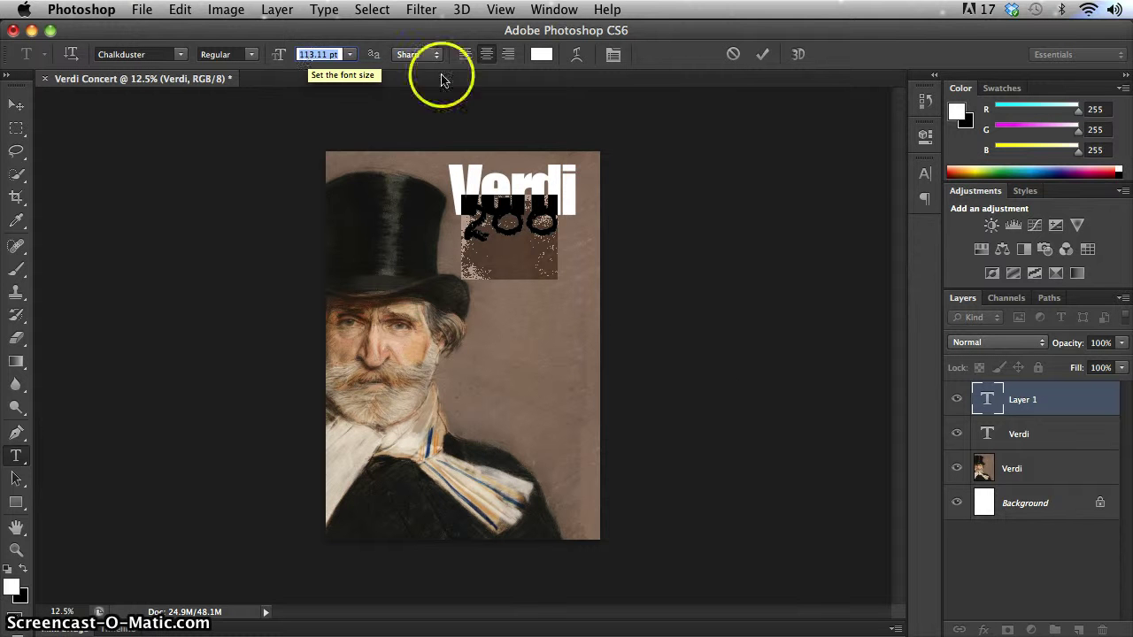
click(560, 320)
drag(559, 320, 582, 329)
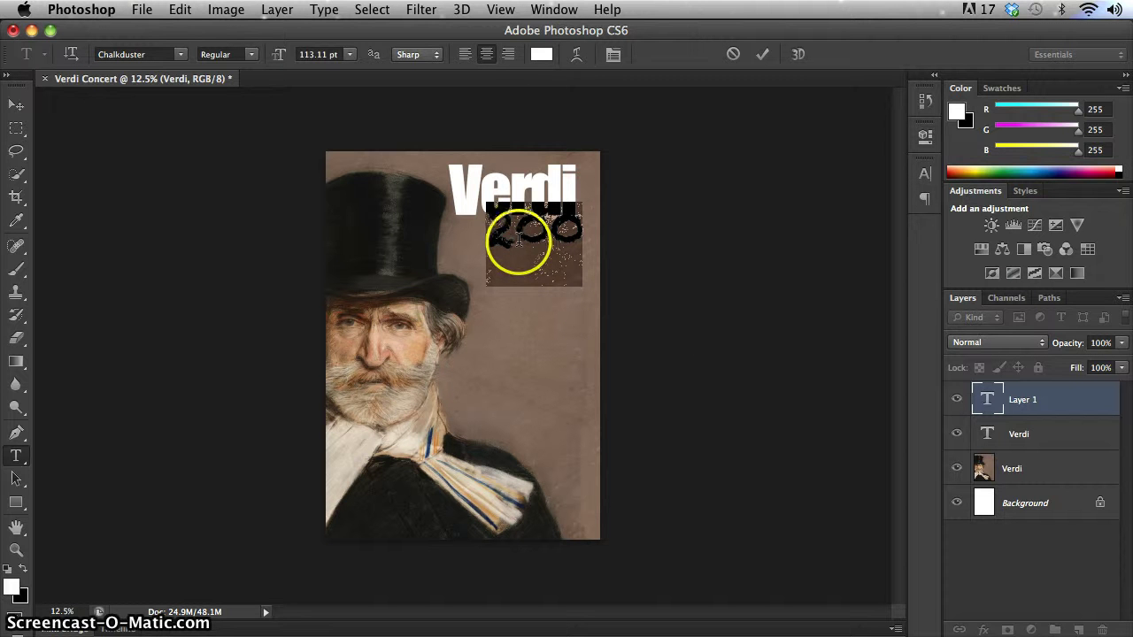
Tighten the kerning between digits of the 200 text to -50 and commit the text
drag(513, 237, 546, 245)
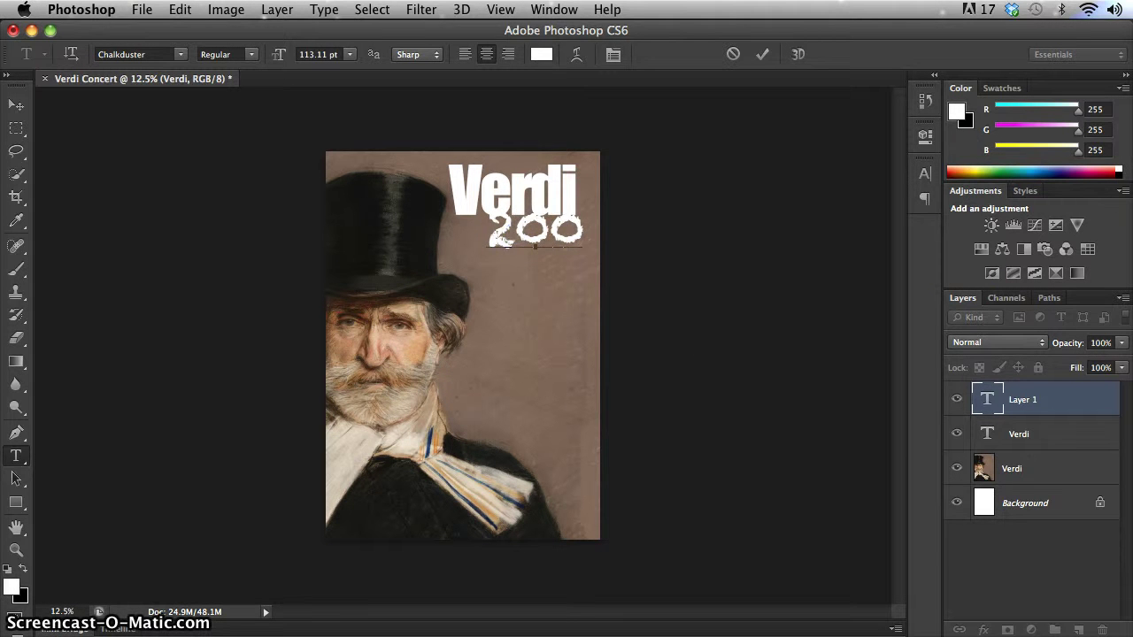
click(612, 54)
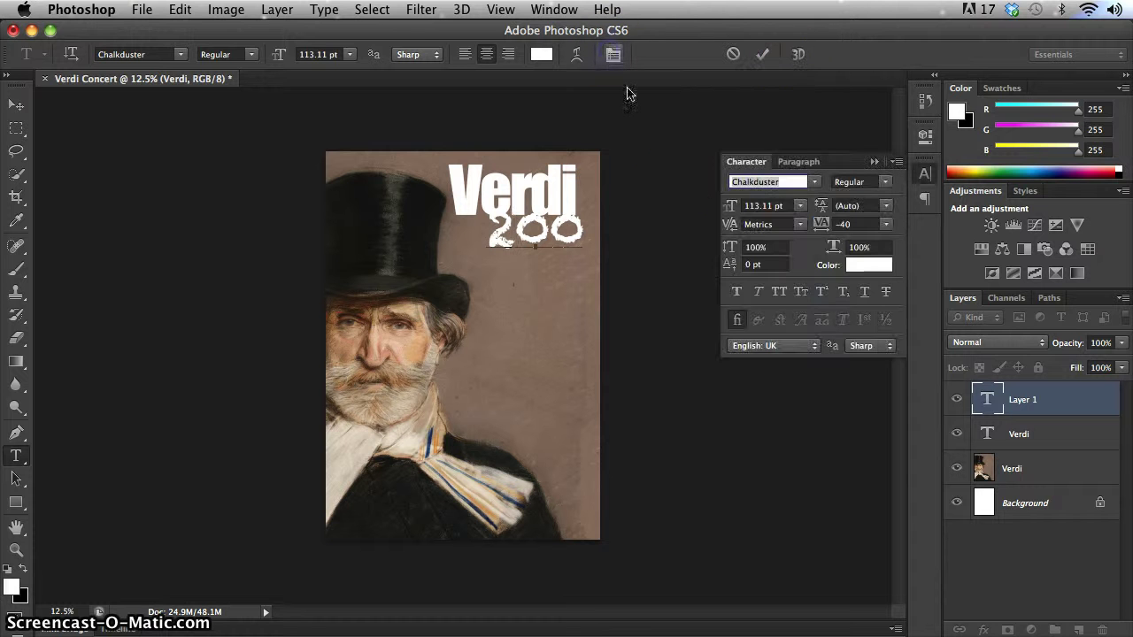
click(746, 224)
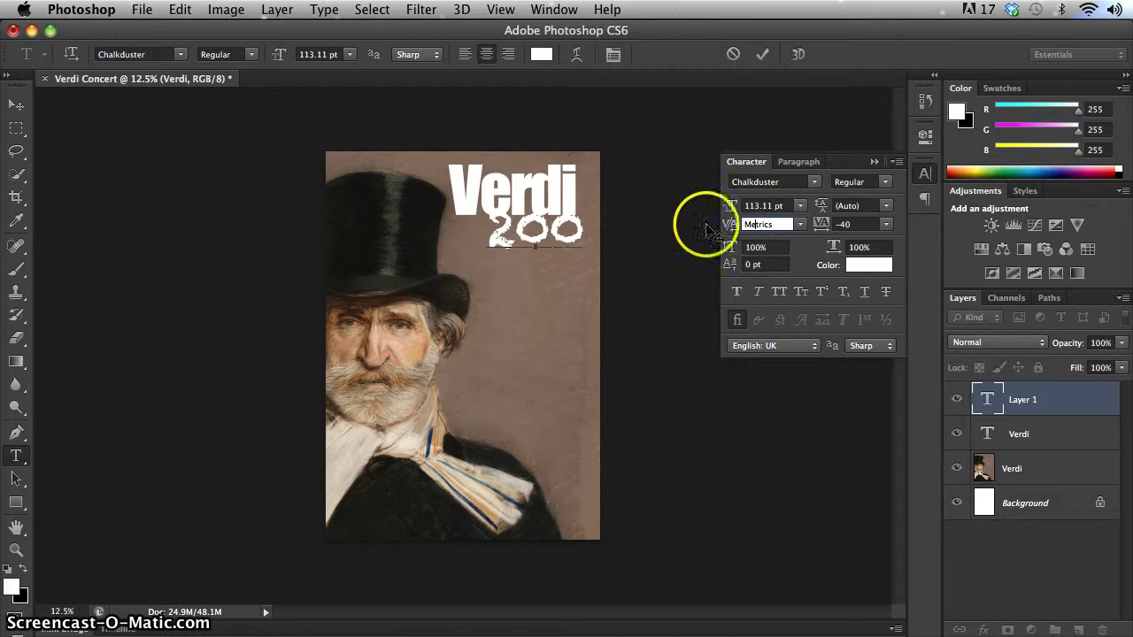
drag(733, 222, 728, 227)
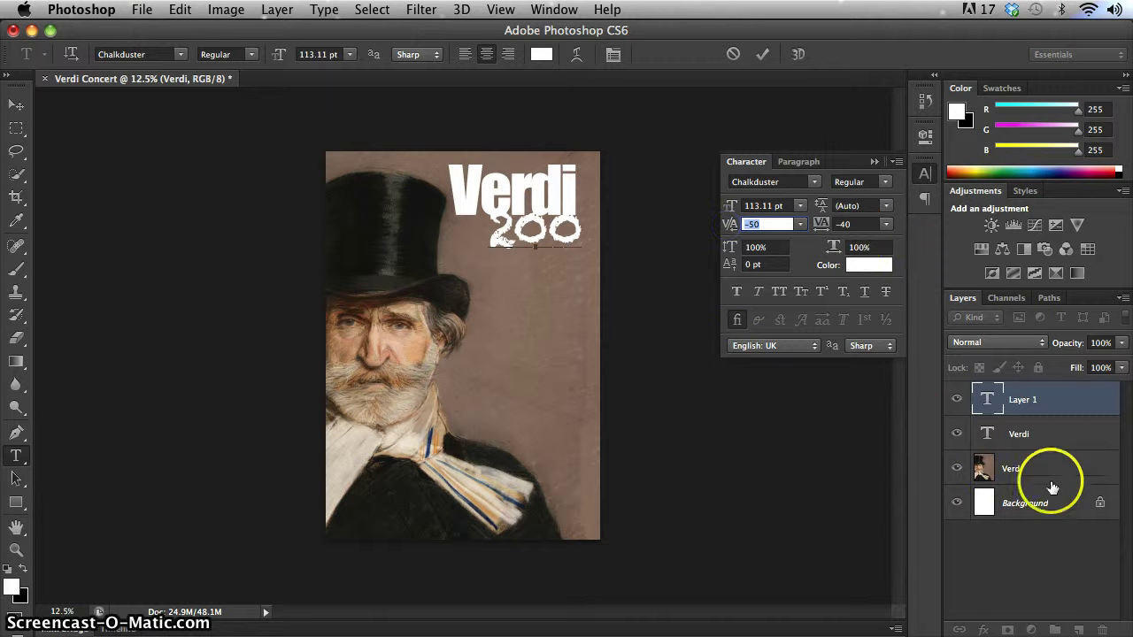
click(1046, 435)
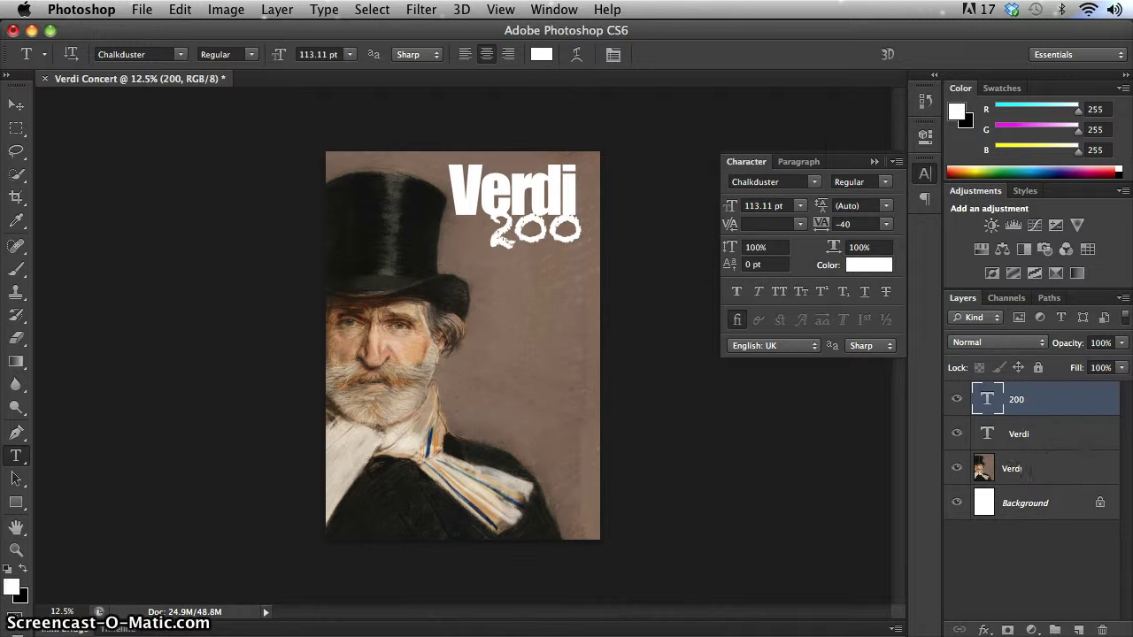
Add an Outer Glow effect to the 200 text layer with a spread of 7% and a size of 7 px
click(991, 632)
click(990, 632)
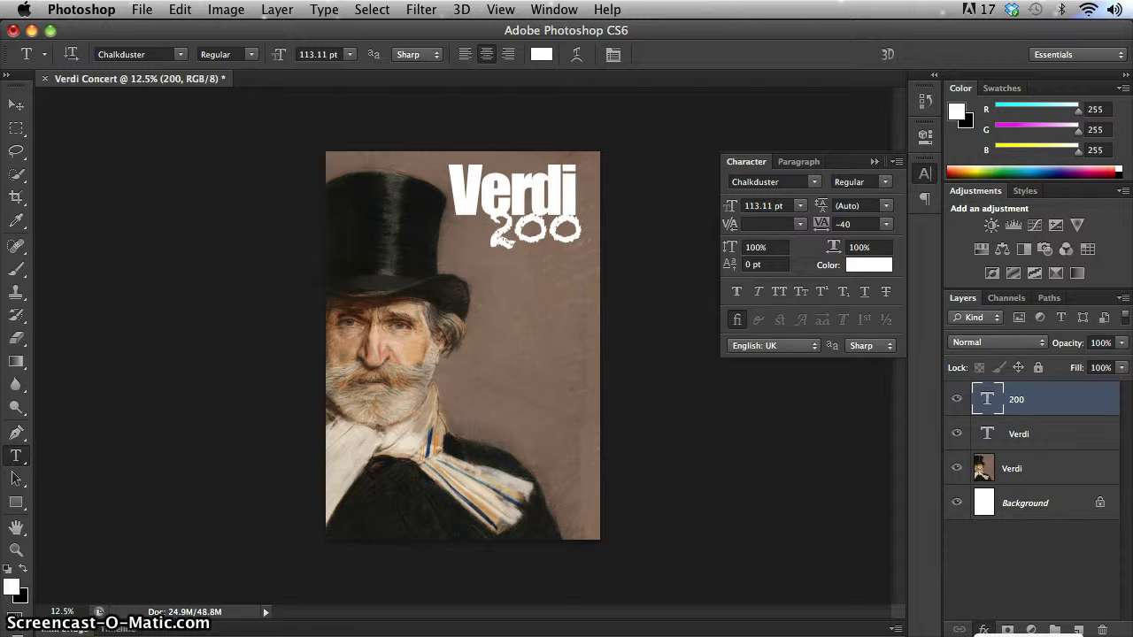
click(983, 630)
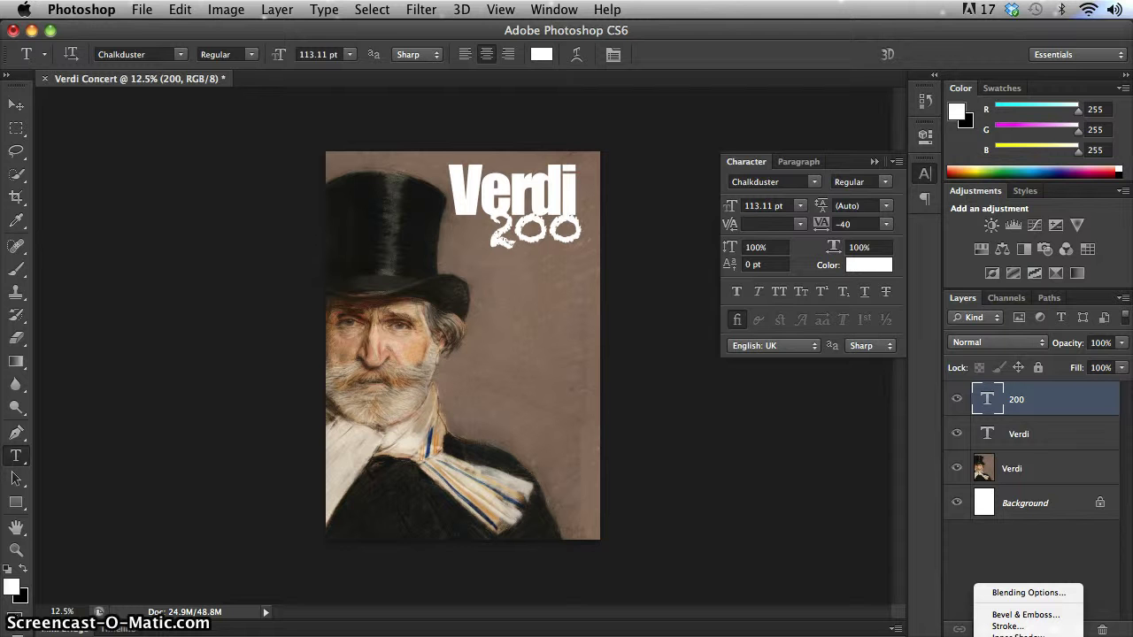
click(982, 480)
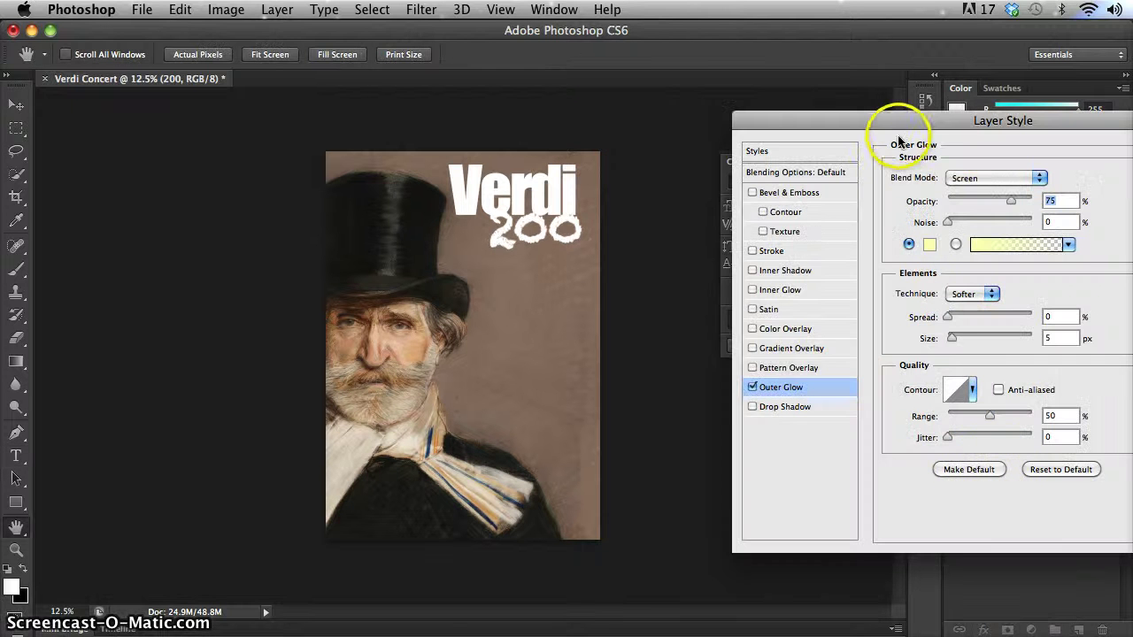
drag(890, 118, 527, 131)
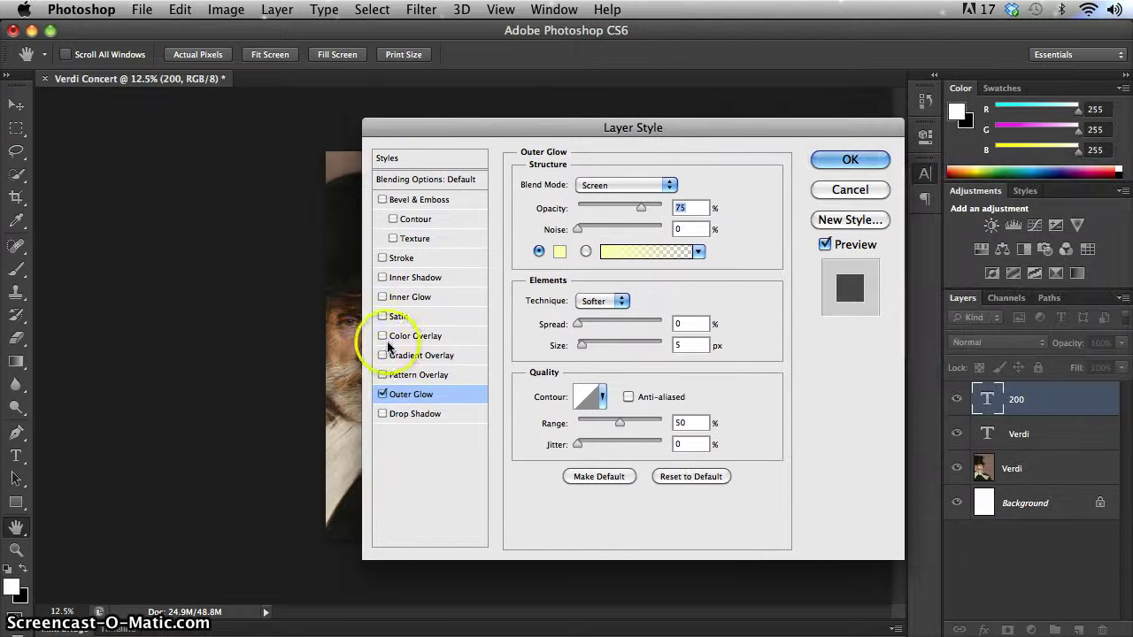
drag(595, 128, 838, 132)
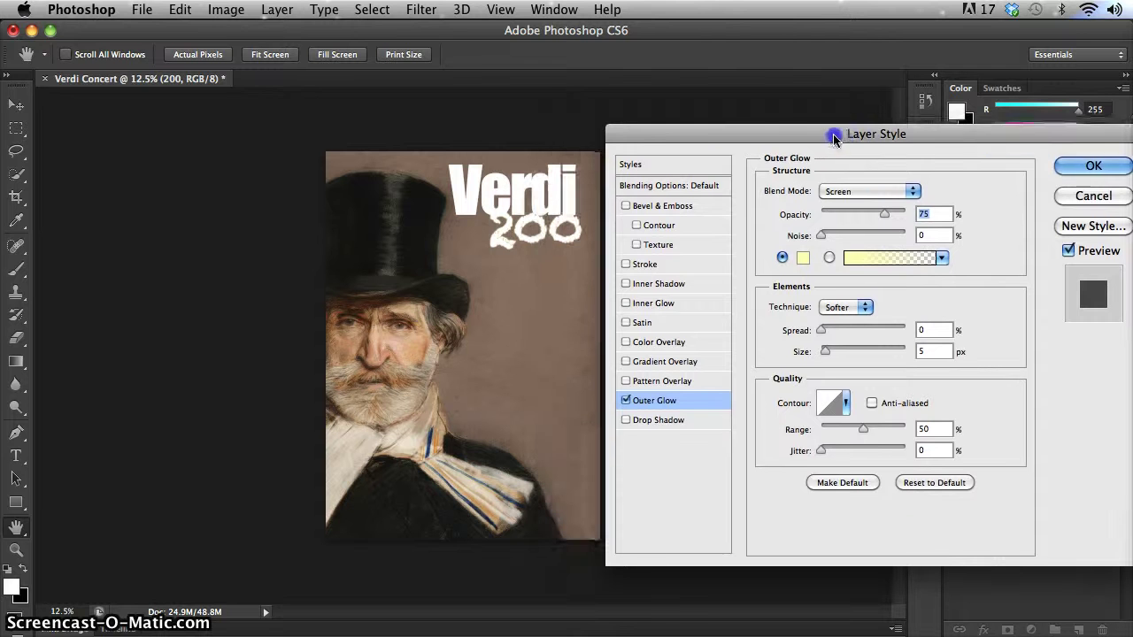
drag(824, 333, 831, 351)
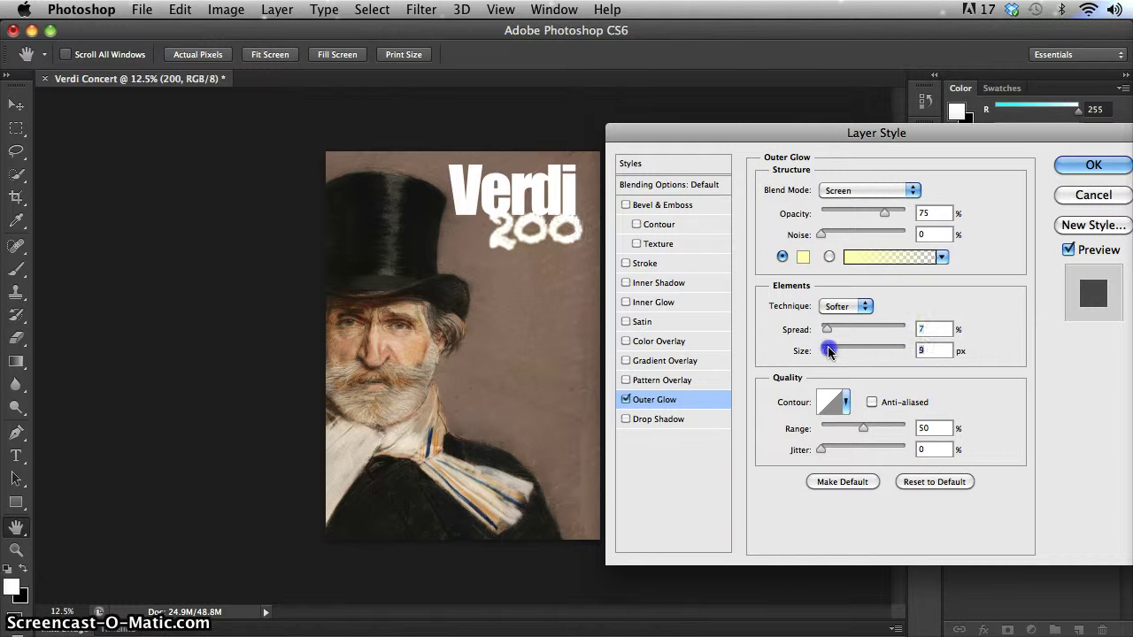
Change the outer glow colour to the skin tone bf9272 sampled from the portrait's face and apply the effect
click(803, 256)
click(407, 345)
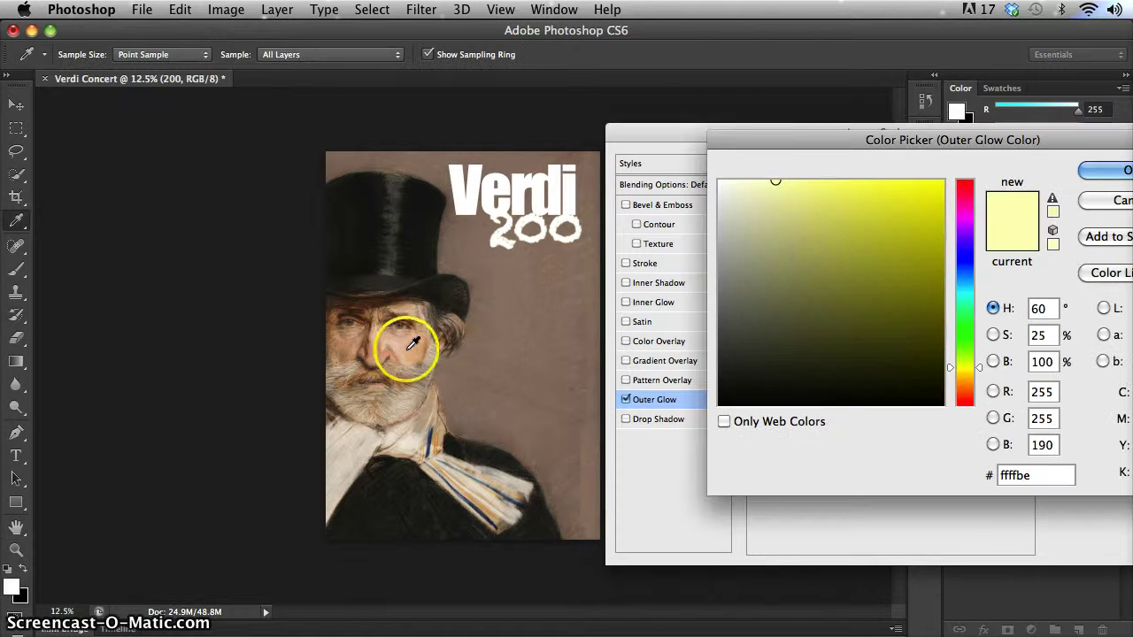
drag(406, 347, 355, 332)
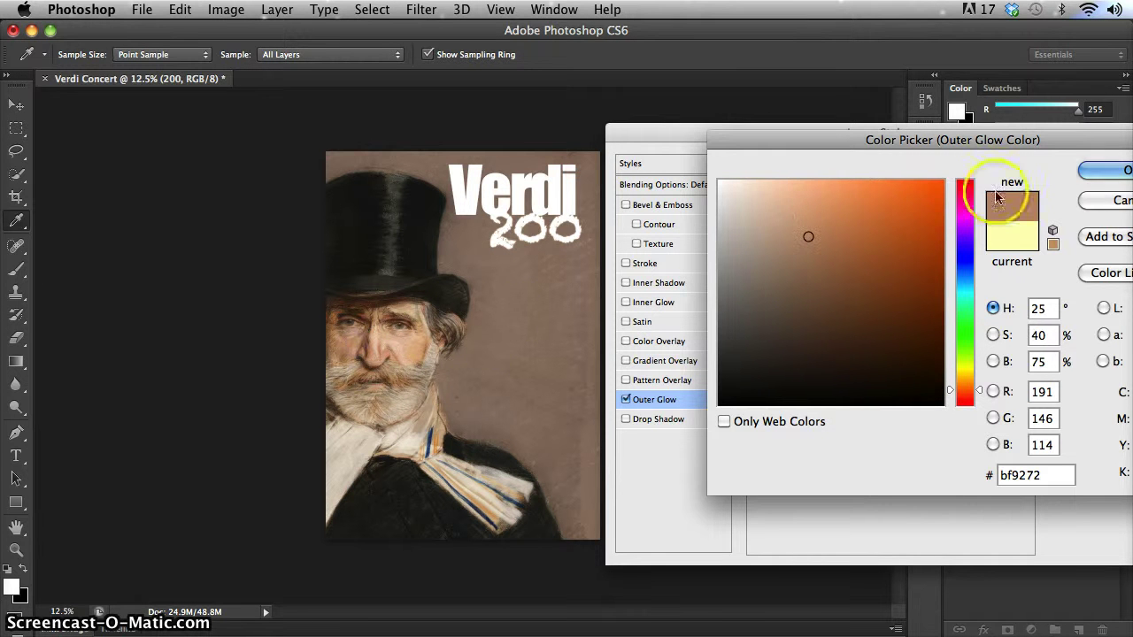
key(Return)
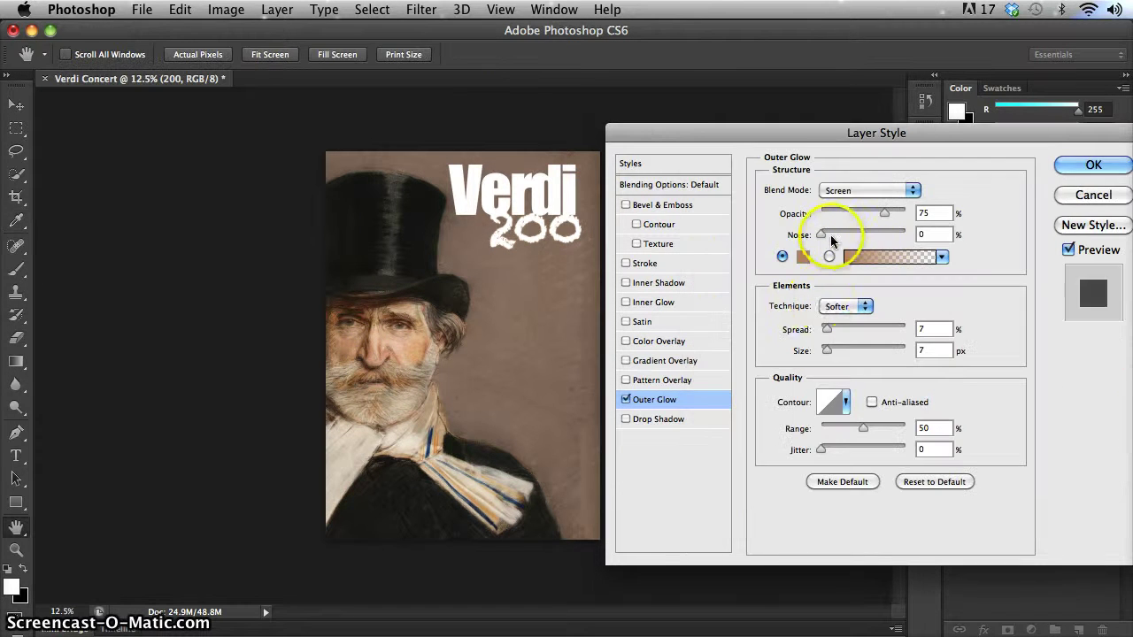
drag(826, 334, 826, 351)
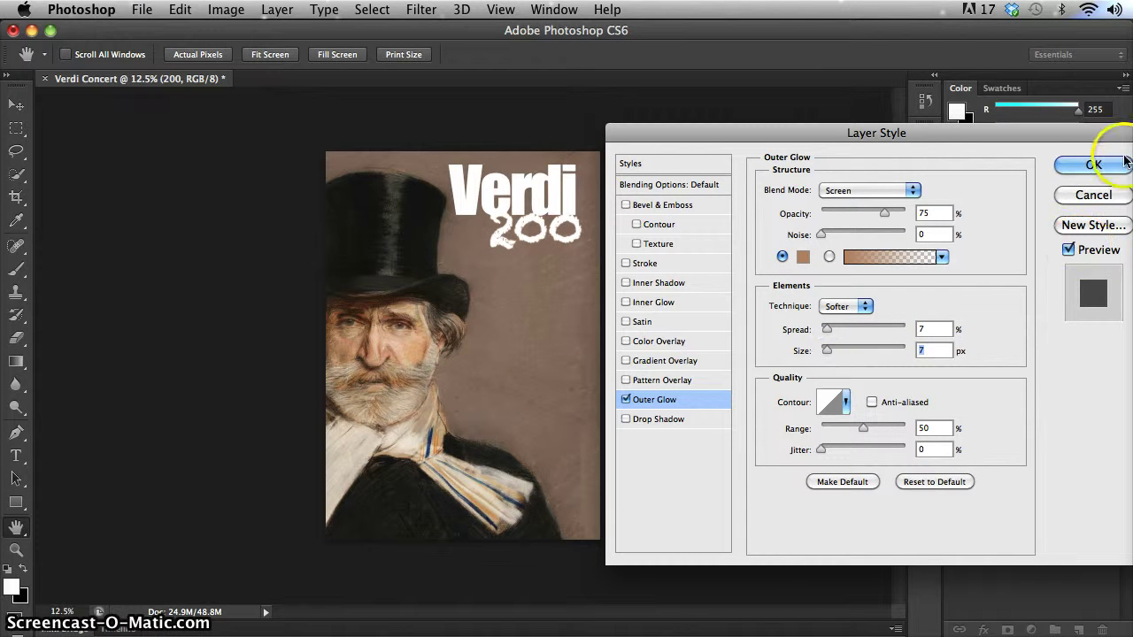
click(1096, 165)
Apply a smooth Inner Bevel to the Verdi text layer with a depth of 95% and a size of 5 px
click(1009, 469)
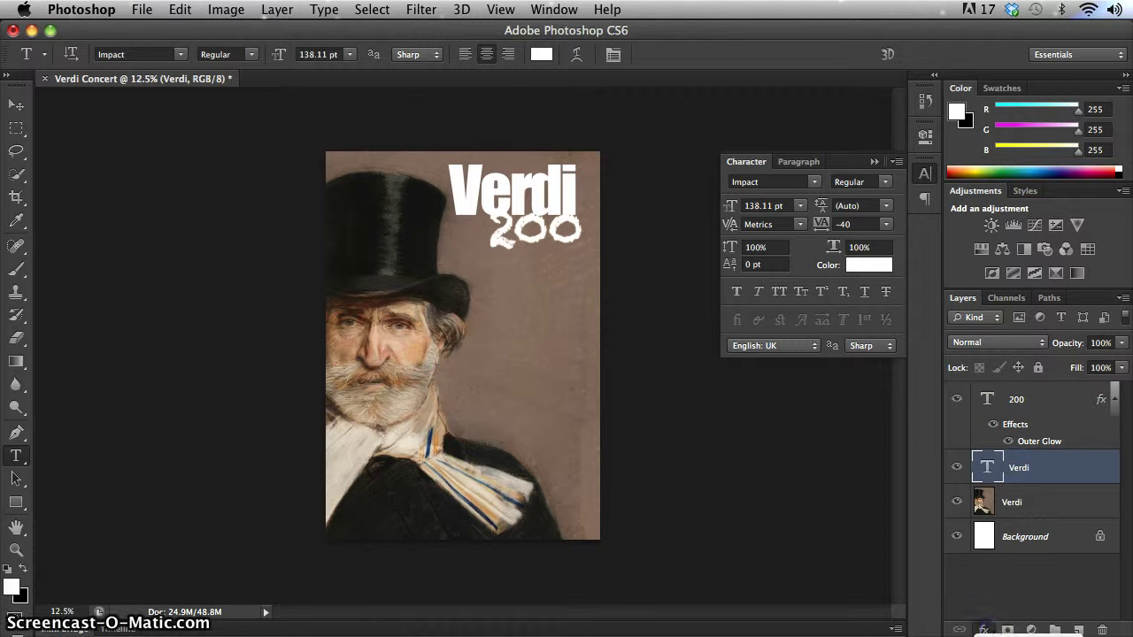
click(982, 630)
click(973, 190)
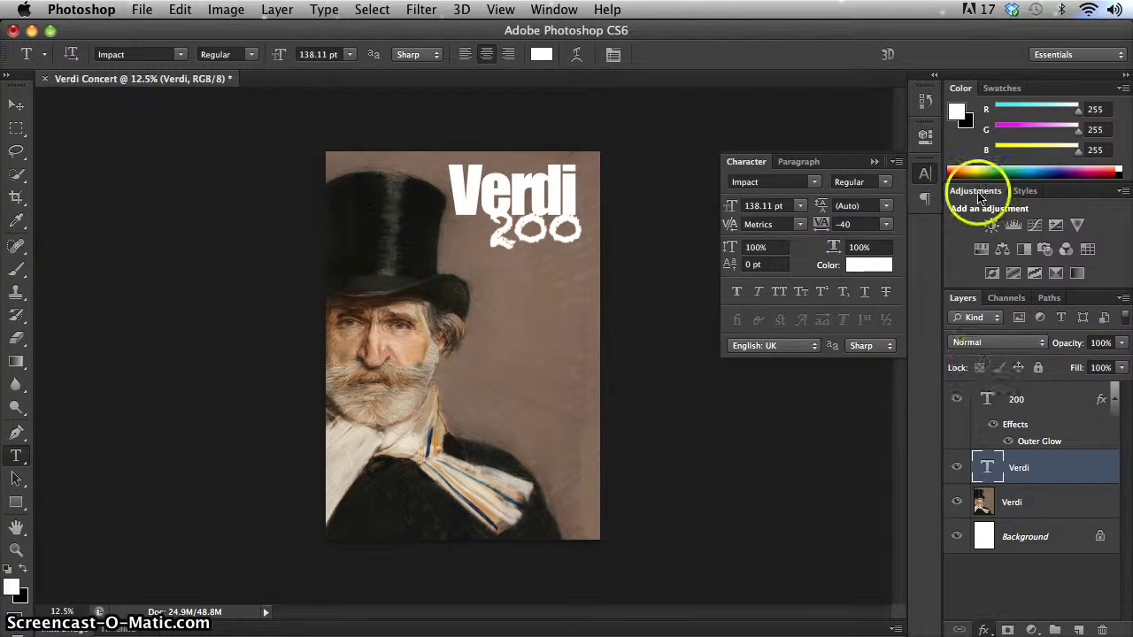
drag(948, 139, 923, 139)
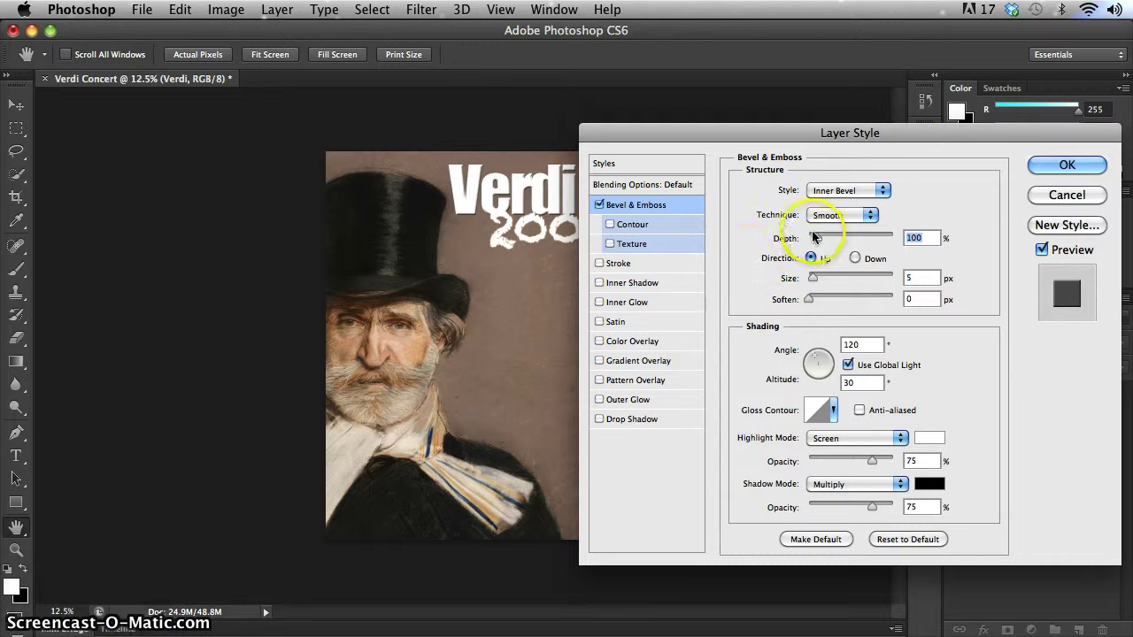
drag(814, 237, 816, 239)
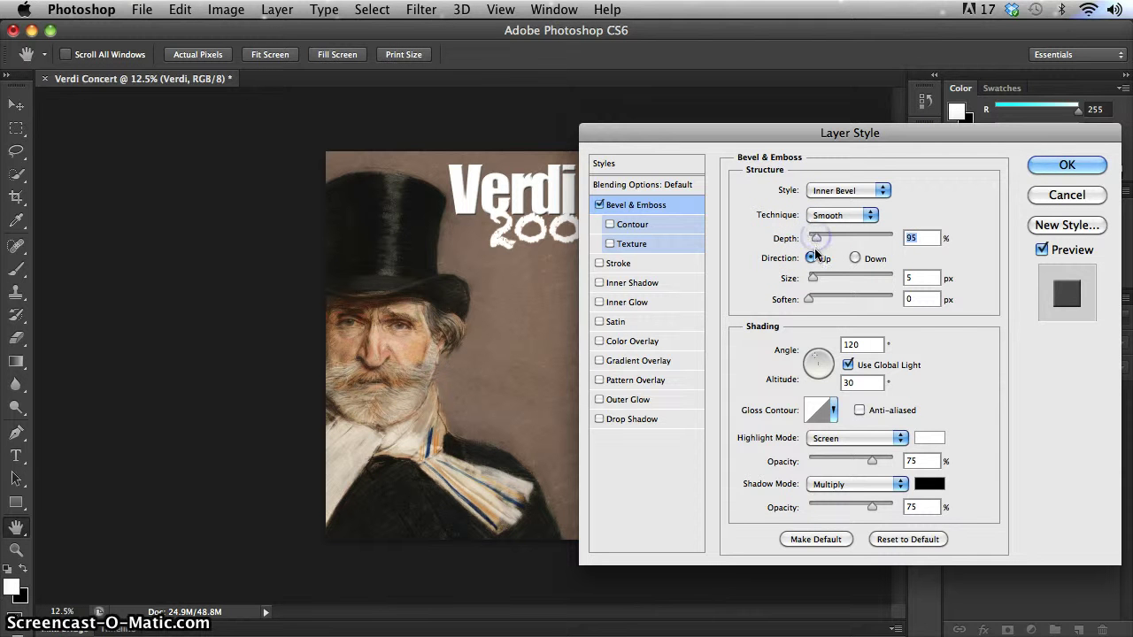
click(815, 283)
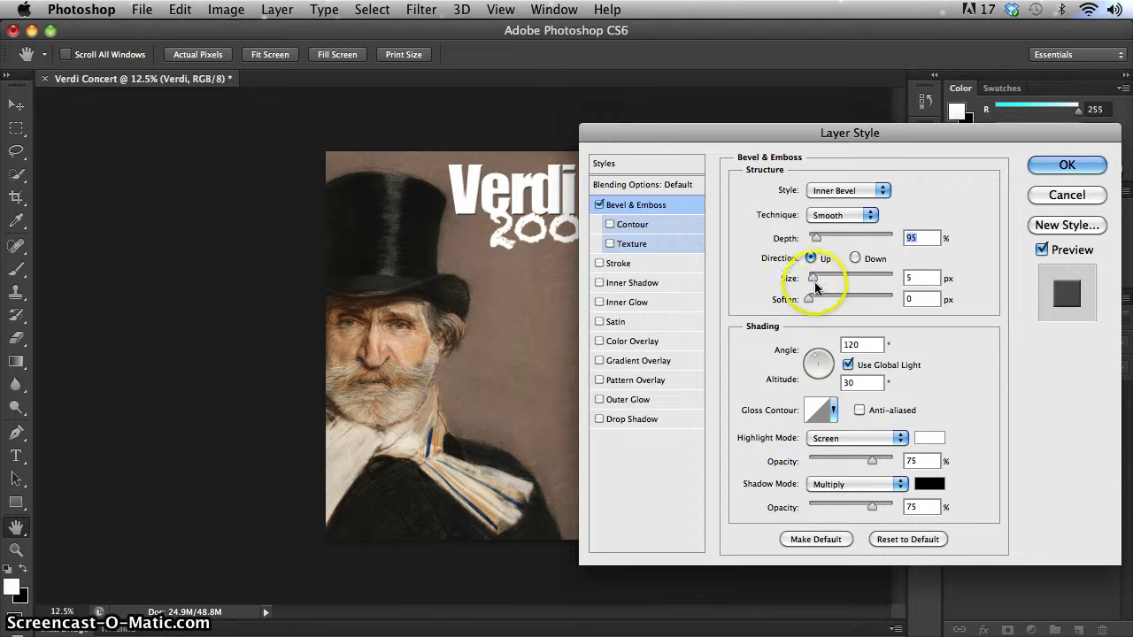
click(1066, 165)
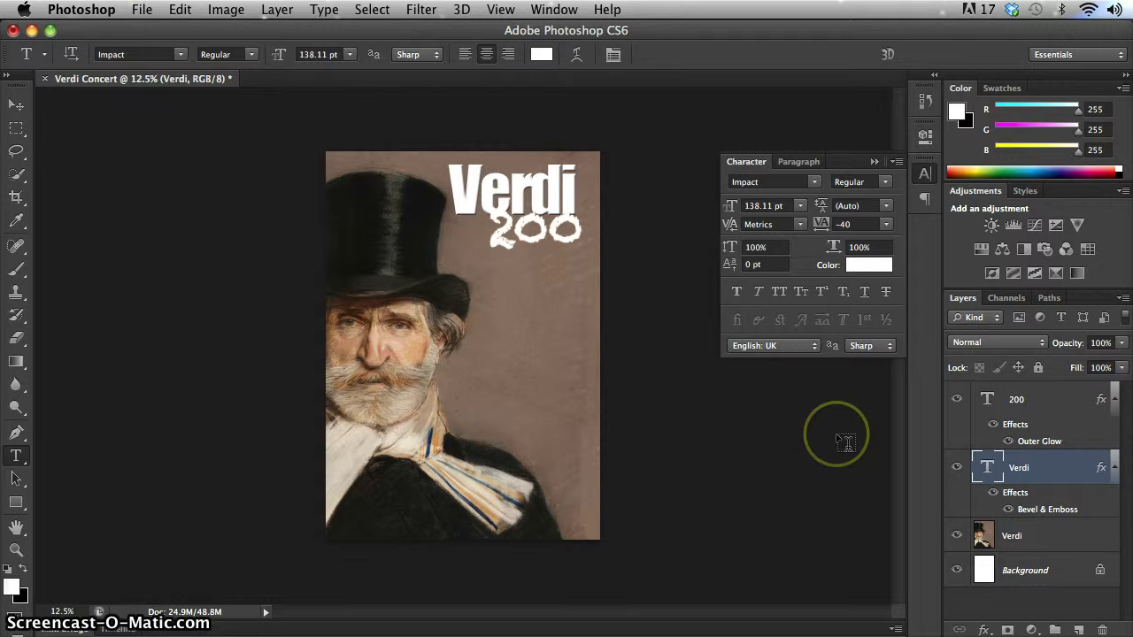
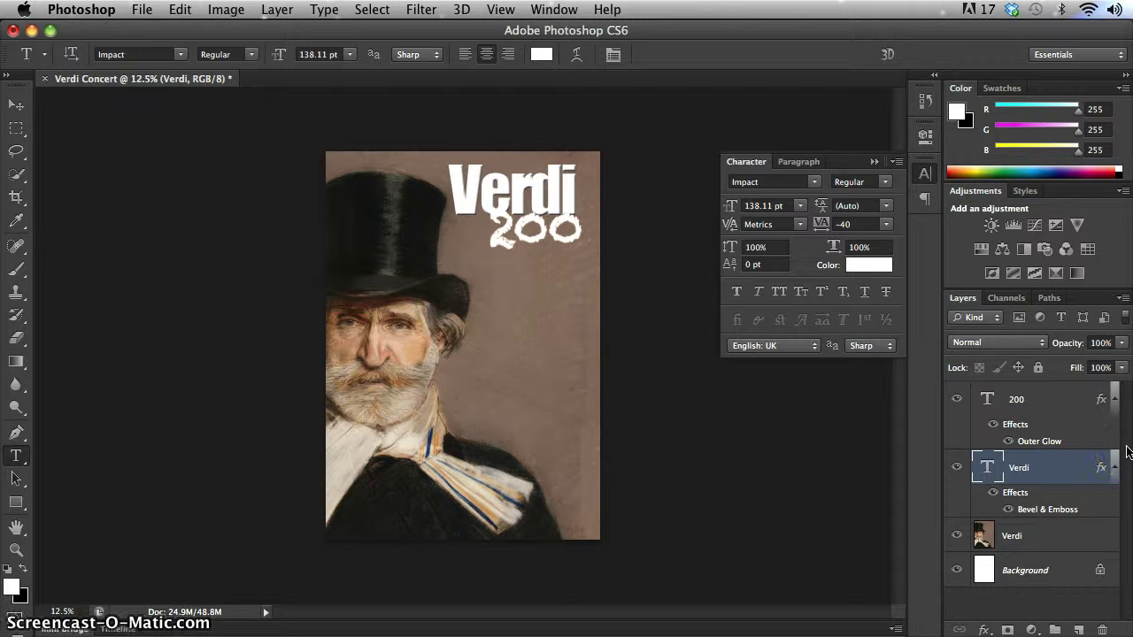
Create a layer group above the text layers and move the 200 and Verdi text layers into it
click(1002, 398)
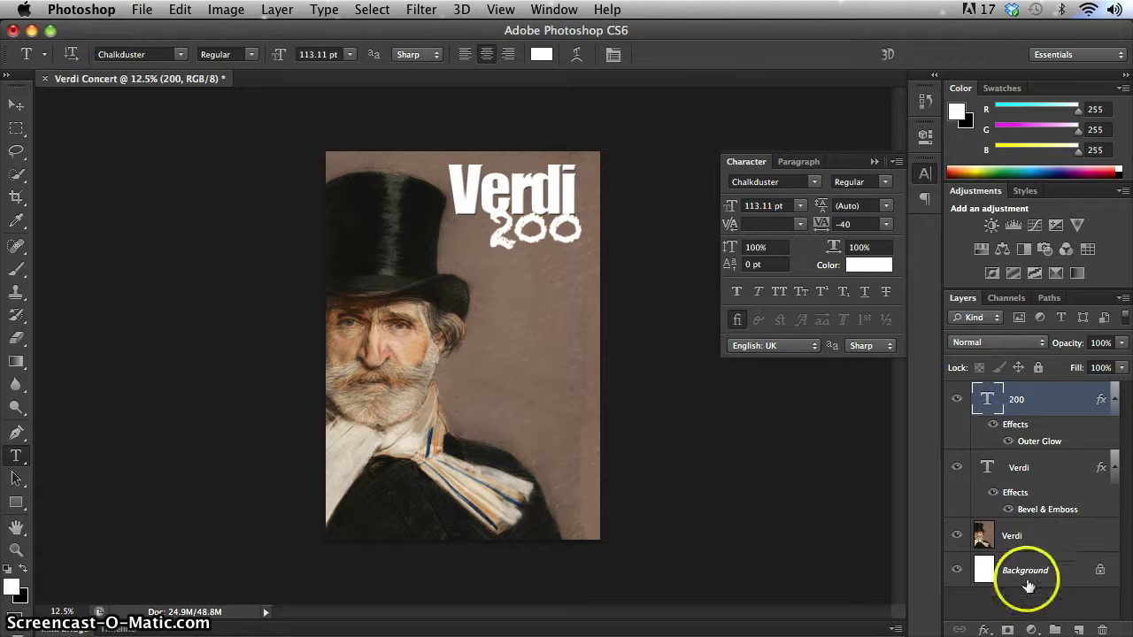
click(1054, 629)
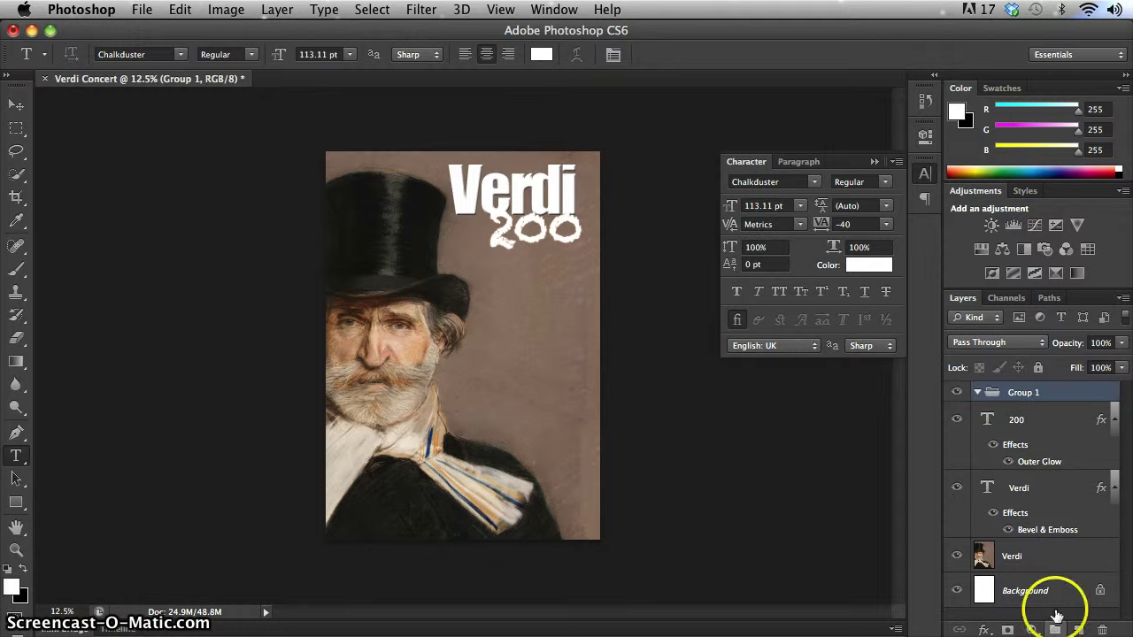
drag(1014, 430, 1016, 396)
drag(1010, 476, 1014, 409)
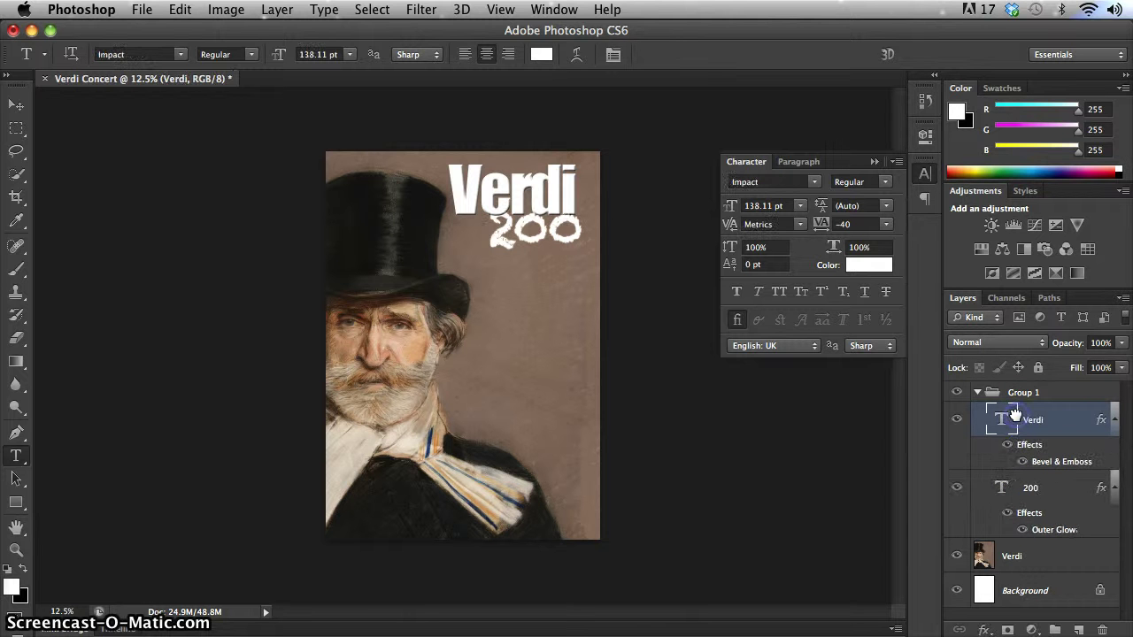
click(1017, 438)
Rename the new layer group as Concert Brand and collapse it
click(1022, 394)
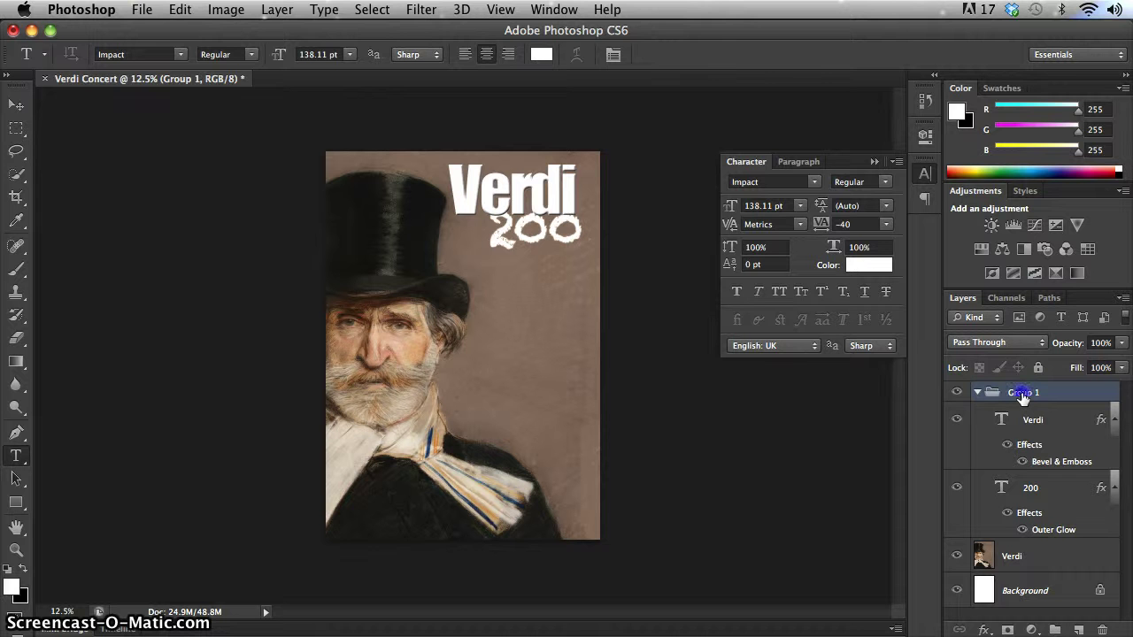
double_click(1022, 394)
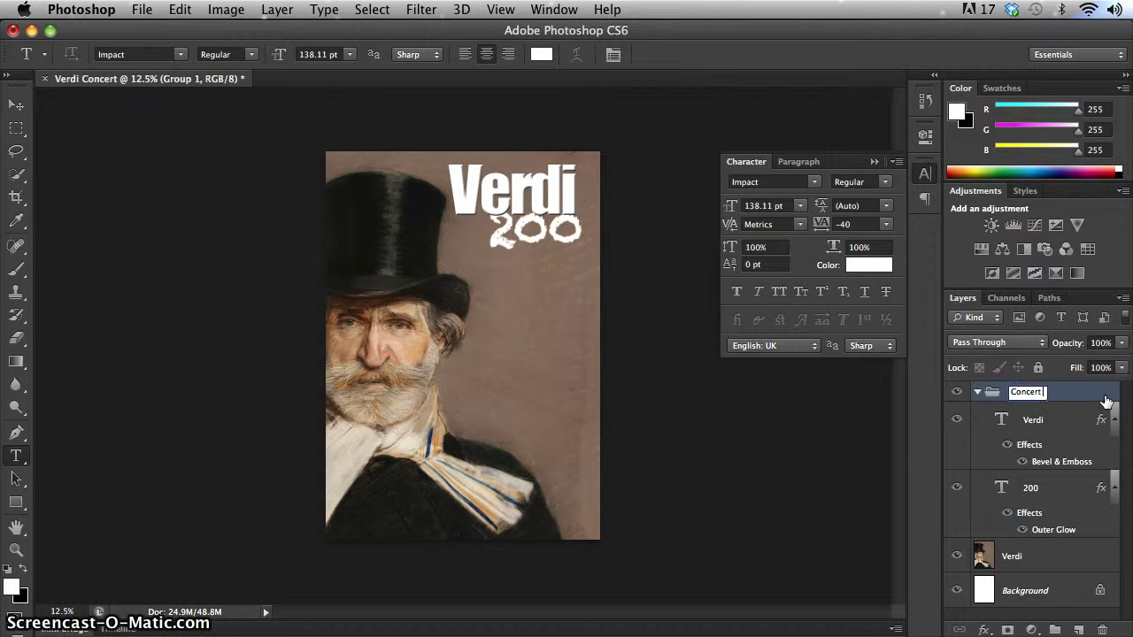
click(1106, 400)
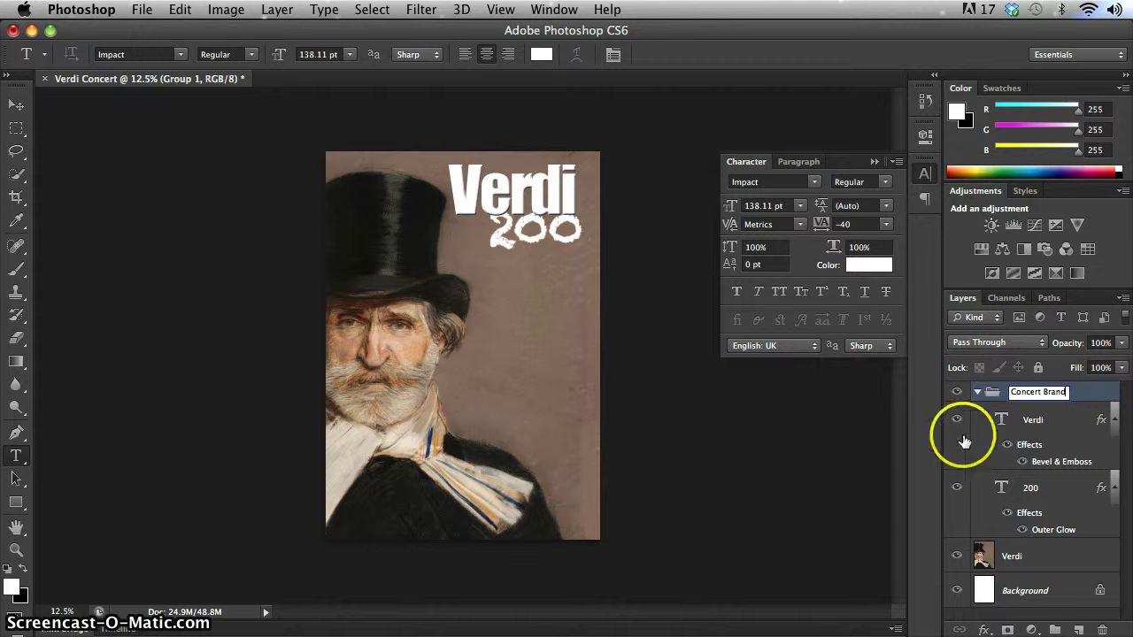
click(976, 397)
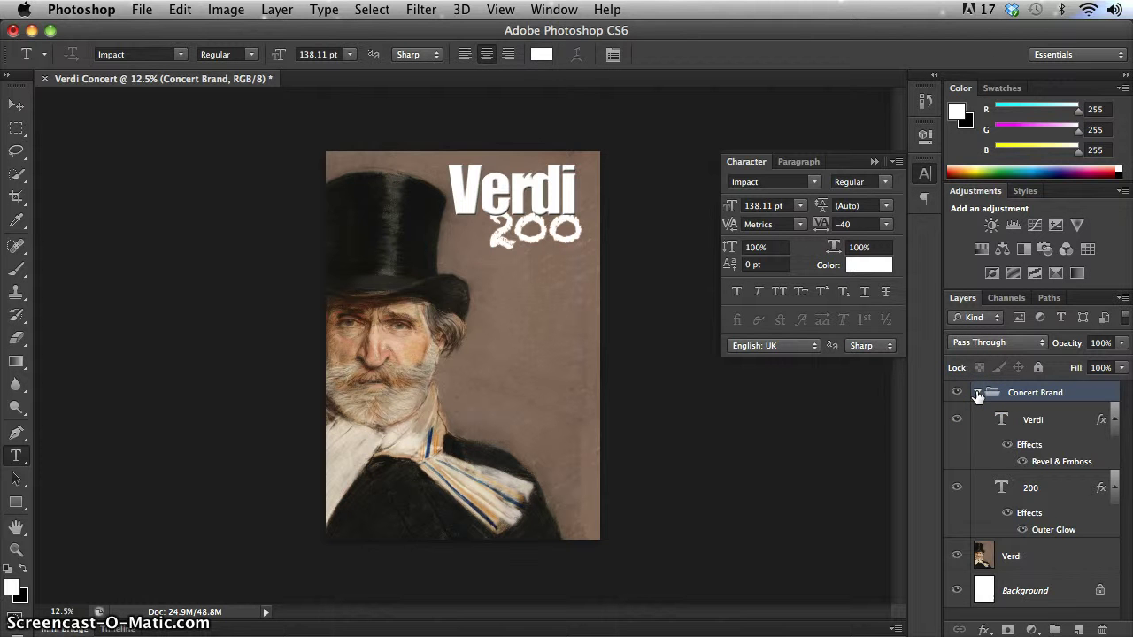
click(977, 394)
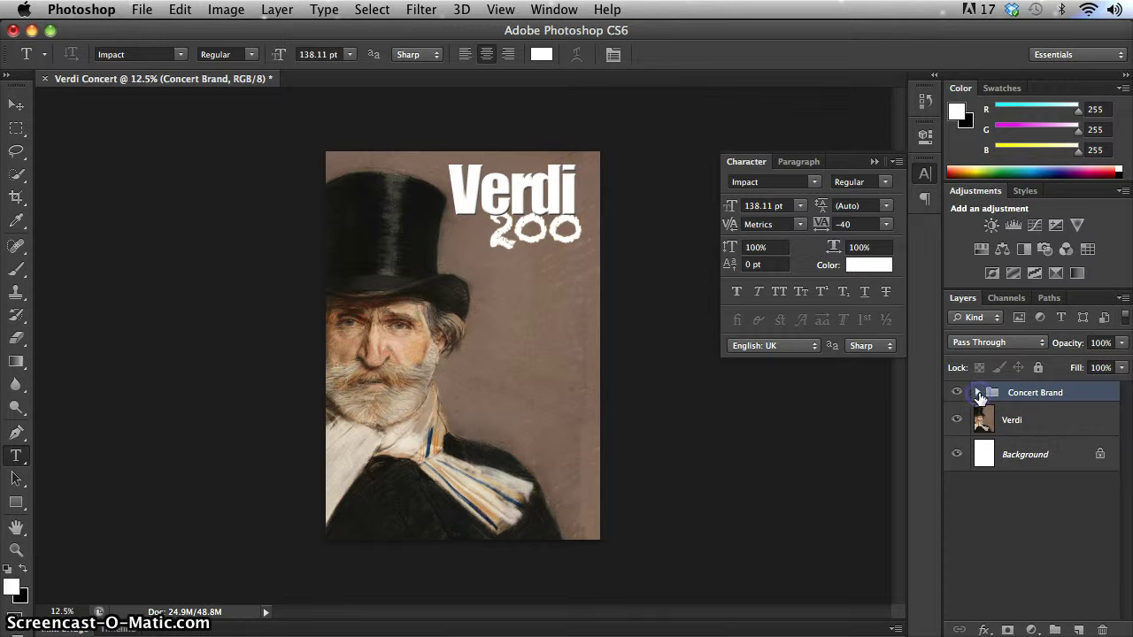
Hide and show the Verdi text, the 200 text and the whole Concert Brand group to check how grouping affects visibility
click(978, 393)
click(956, 420)
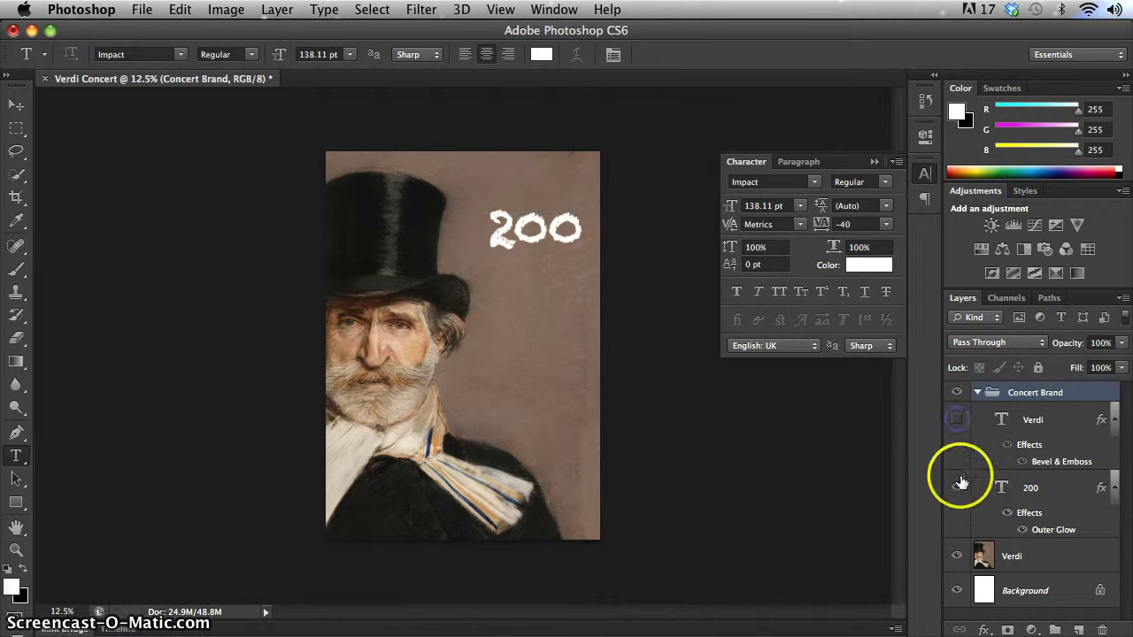
click(957, 487)
click(956, 420)
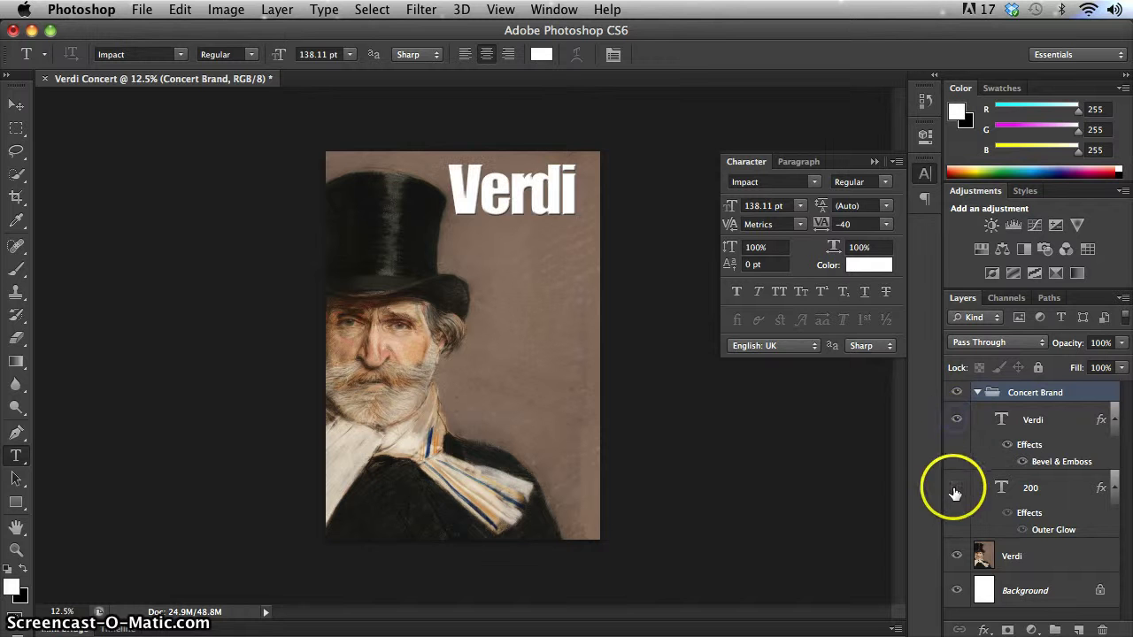
click(955, 489)
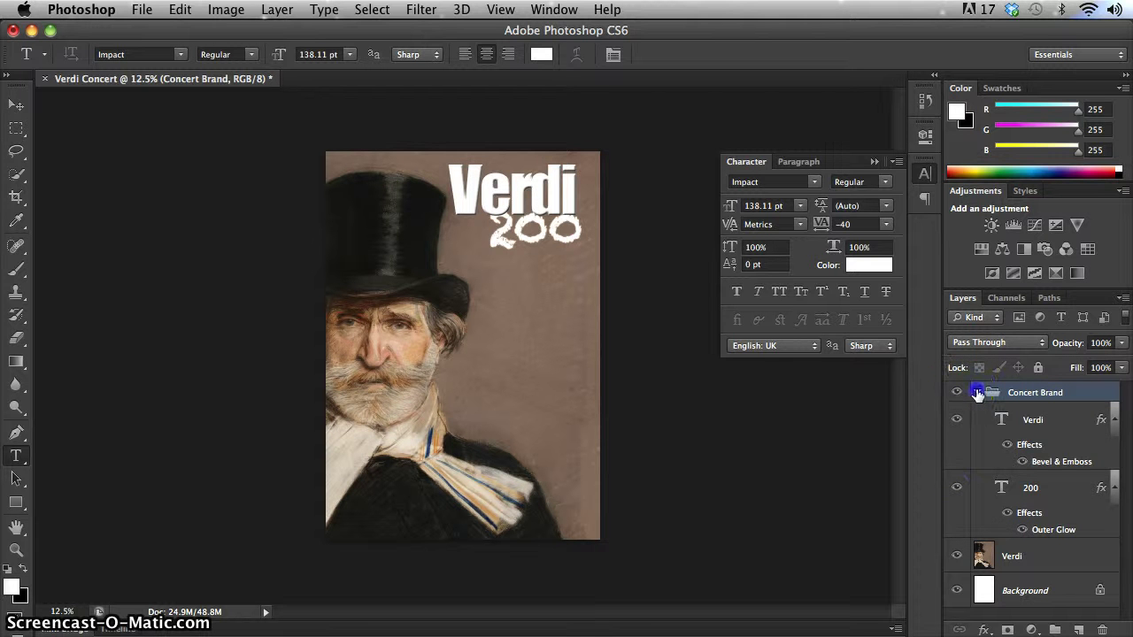
click(976, 393)
click(957, 393)
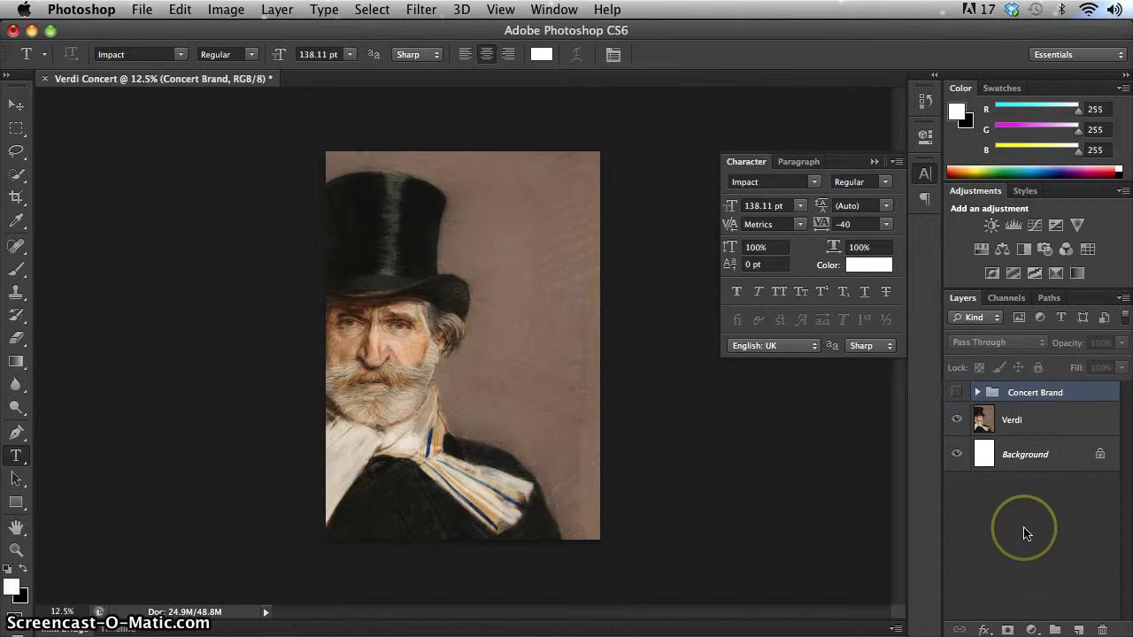
click(956, 393)
Add a text layer reading "Requiem" beside the hat brim below the 200 text, correcting its spelling
click(886, 483)
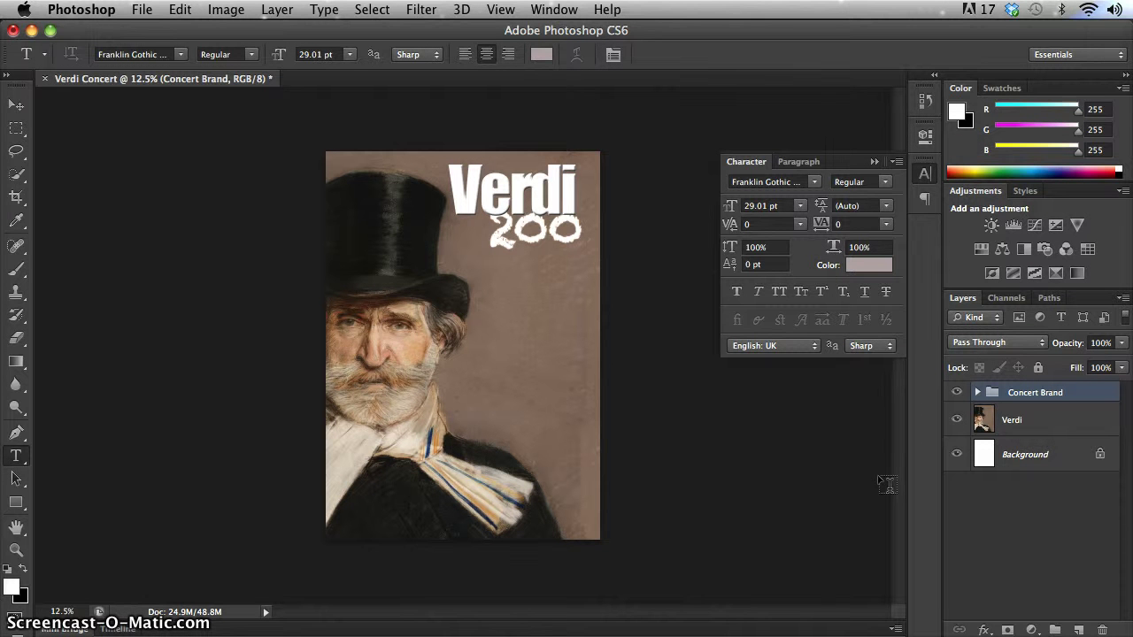
click(486, 305)
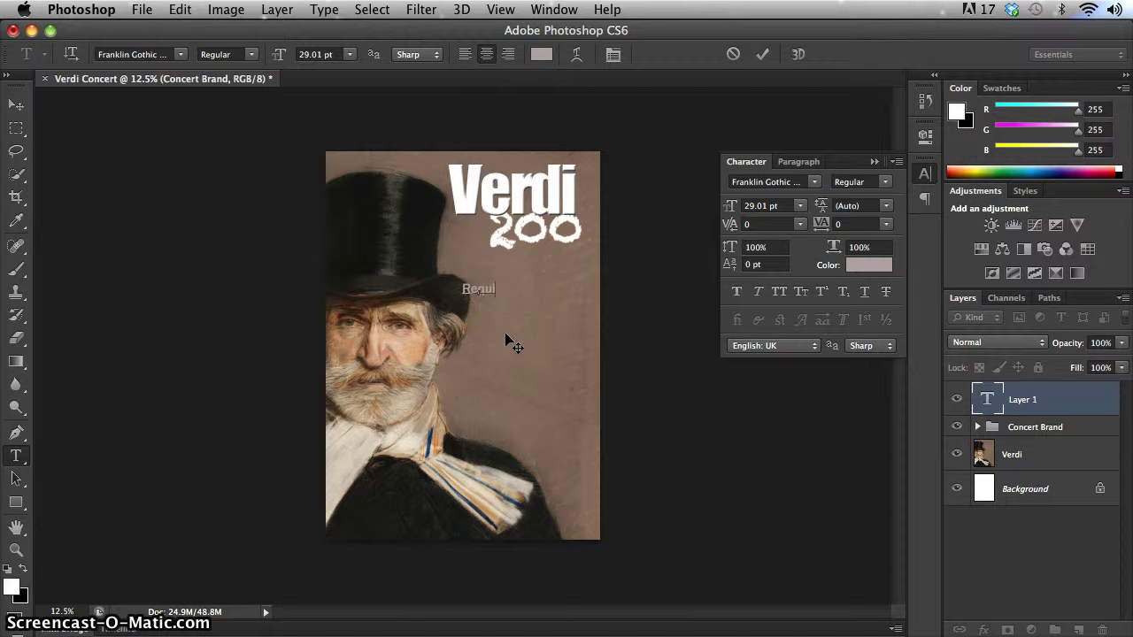
text(Requie)
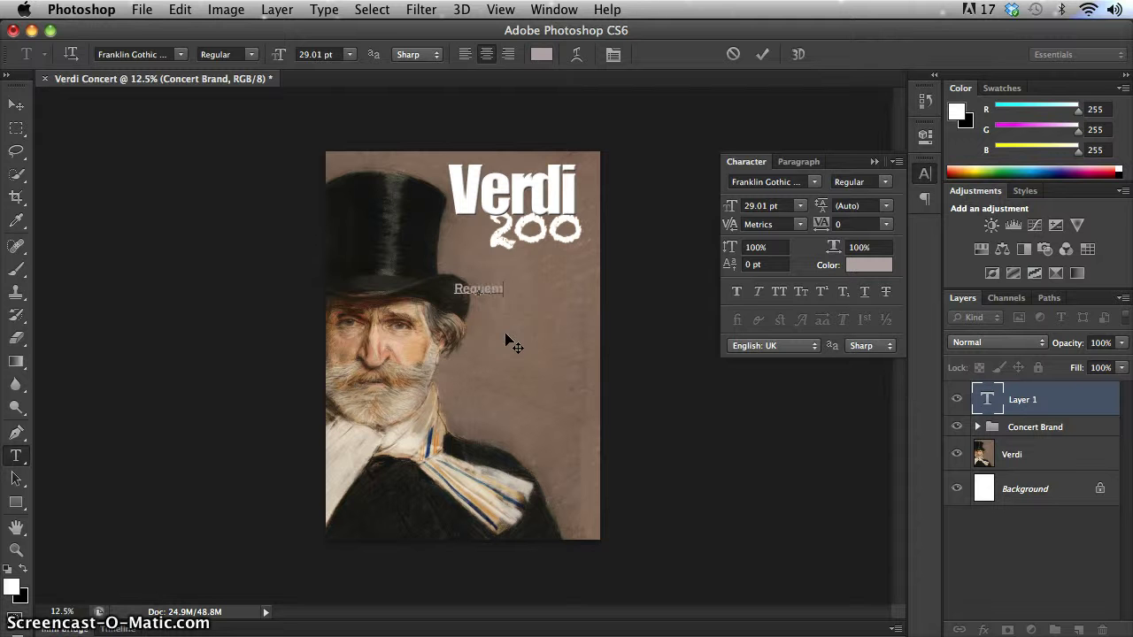
text(m)
click(483, 289)
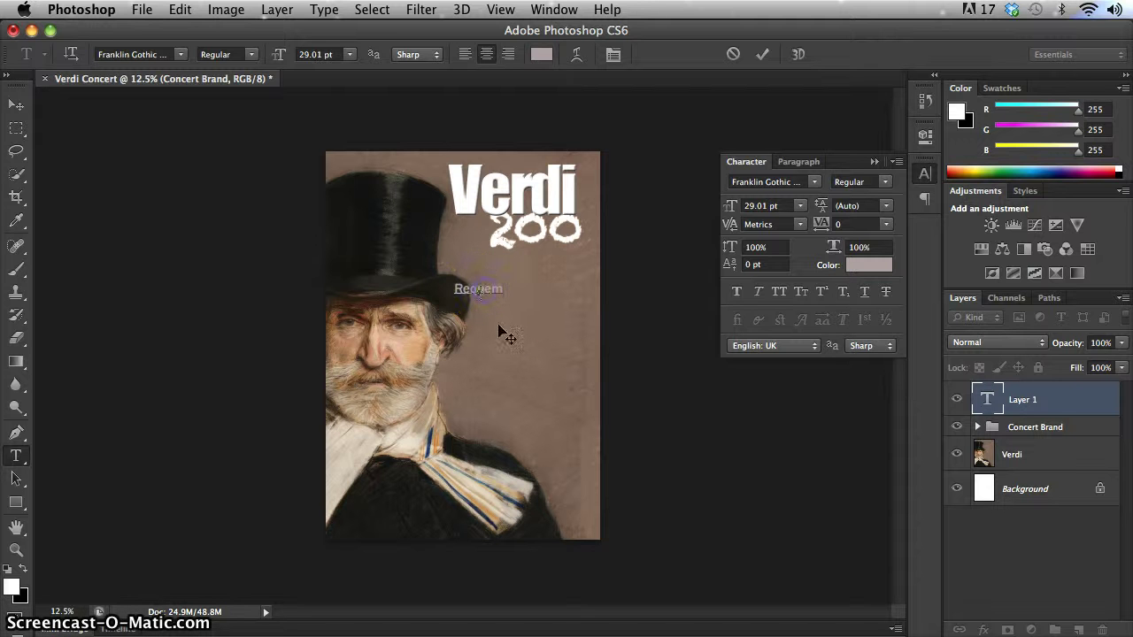
click(501, 287)
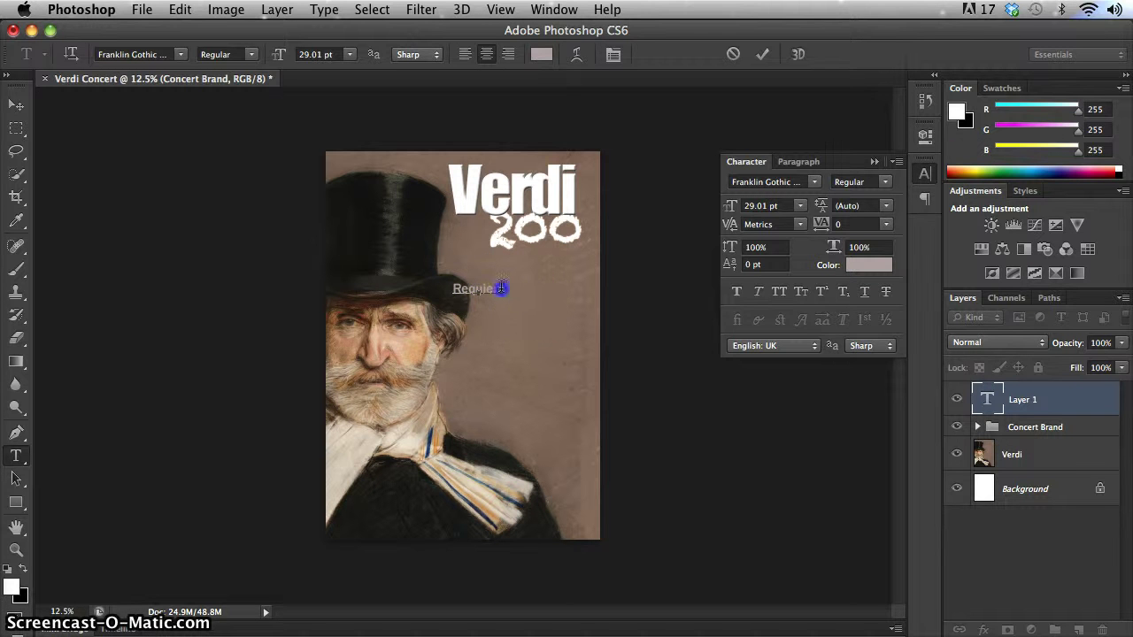
Enlarge the Requiem text to 111.01 pt and shift it slightly down below the 200 text
drag(501, 287, 451, 289)
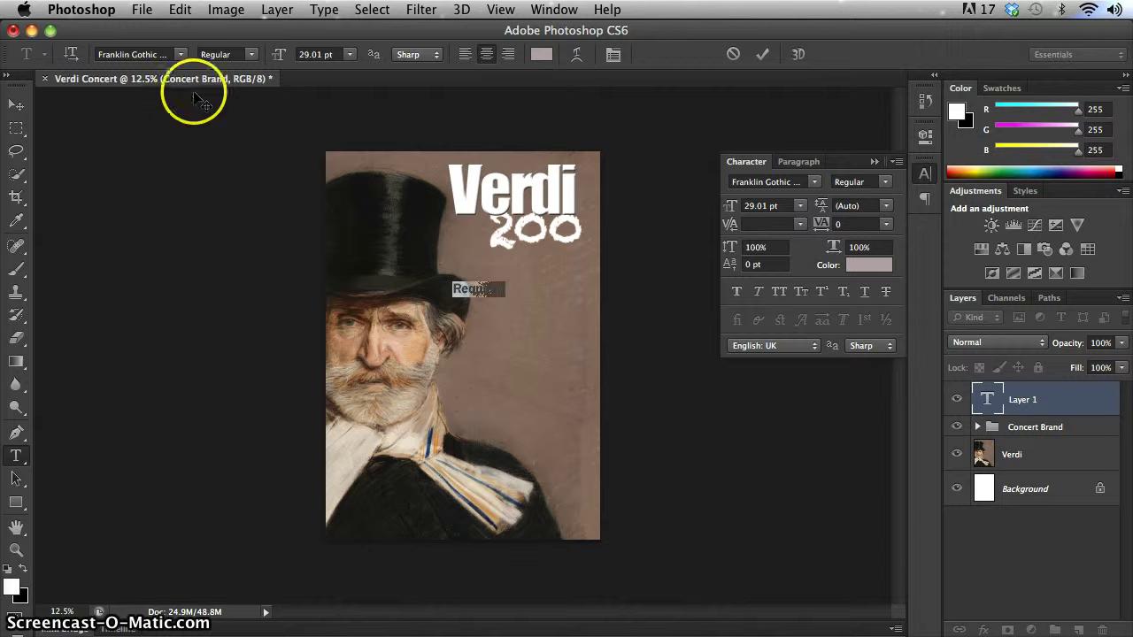
click(303, 54)
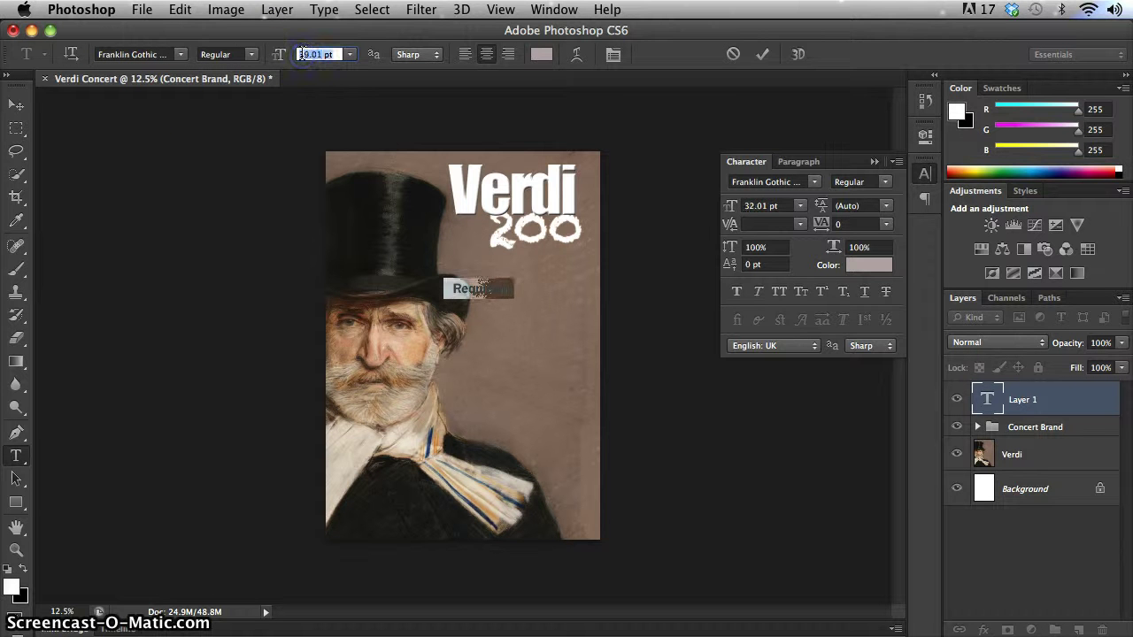
key(Up)
key(Up)
key(Up)
key(Up)
key(Up)
key(Up)
key(Up)
key(Up)
key(Up)
key(Up)
key(Up)
key(Up)
key(Up)
key(Up)
key(Up)
key(Up)
key(Up)
key(Up)
key(Up)
key(Up)
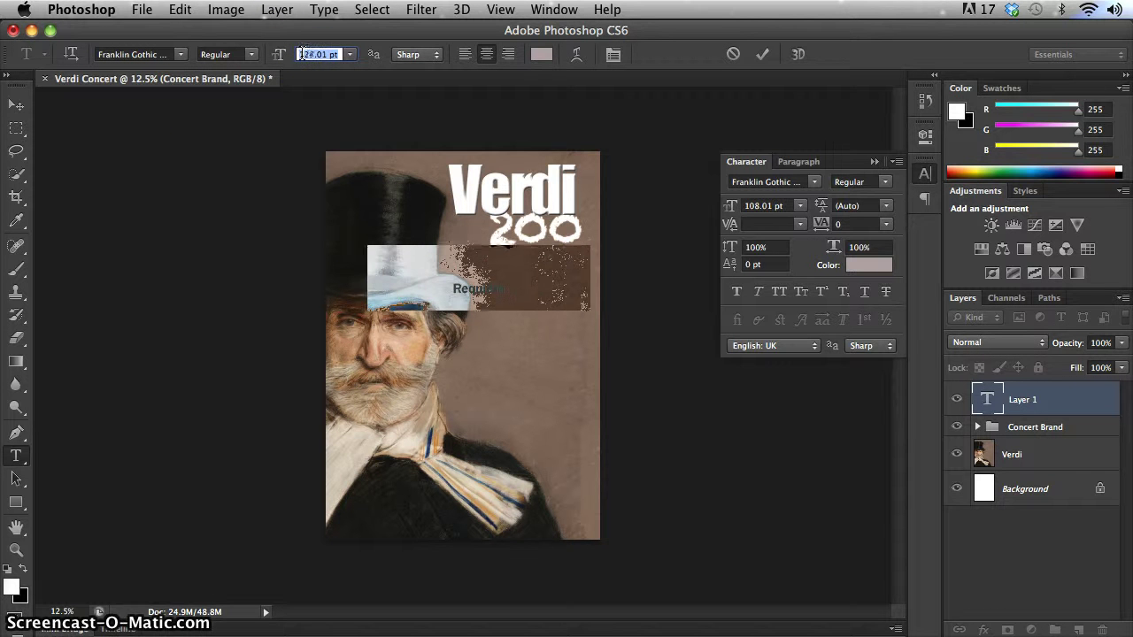
key(Up)
key(Up)
key(Up)
key(Up)
key(Up)
key(Up)
key(Up)
key(Up)
key(Up)
key(Up)
key(Up)
key(Up)
key(Up)
key(Up)
key(Up)
key(Up)
key(Up)
key(Up)
key(Up)
key(Up)
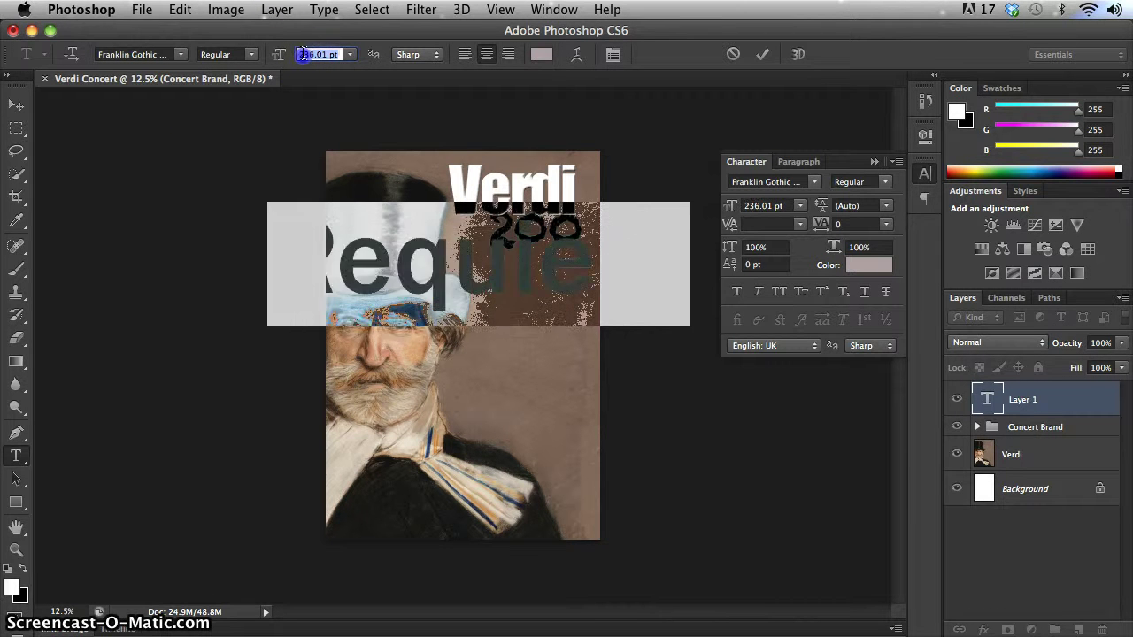
key(Down)
key(Down)
key(Down)
key(Down)
key(Down)
key(Down)
key(Down)
key(Down)
key(Down)
key(Down)
key(Down)
key(Down)
key(Down)
key(Down)
key(Down)
key(Down)
key(Down)
key(Down)
key(Down)
key(Down)
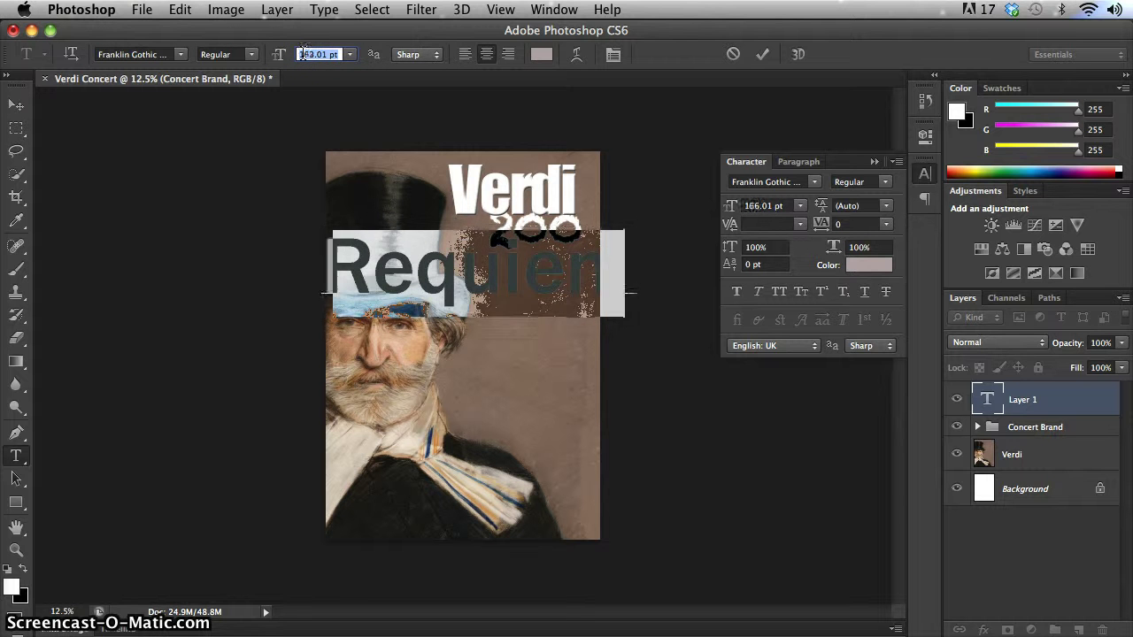
key(Down)
key(Down)
key(Down)
key(Down)
key(Down)
key(Down)
key(Down)
key(Down)
key(Down)
key(Down)
key(Down)
key(Down)
key(Down)
key(Down)
key(Down)
key(Down)
key(Down)
key(Down)
key(Down)
key(Down)
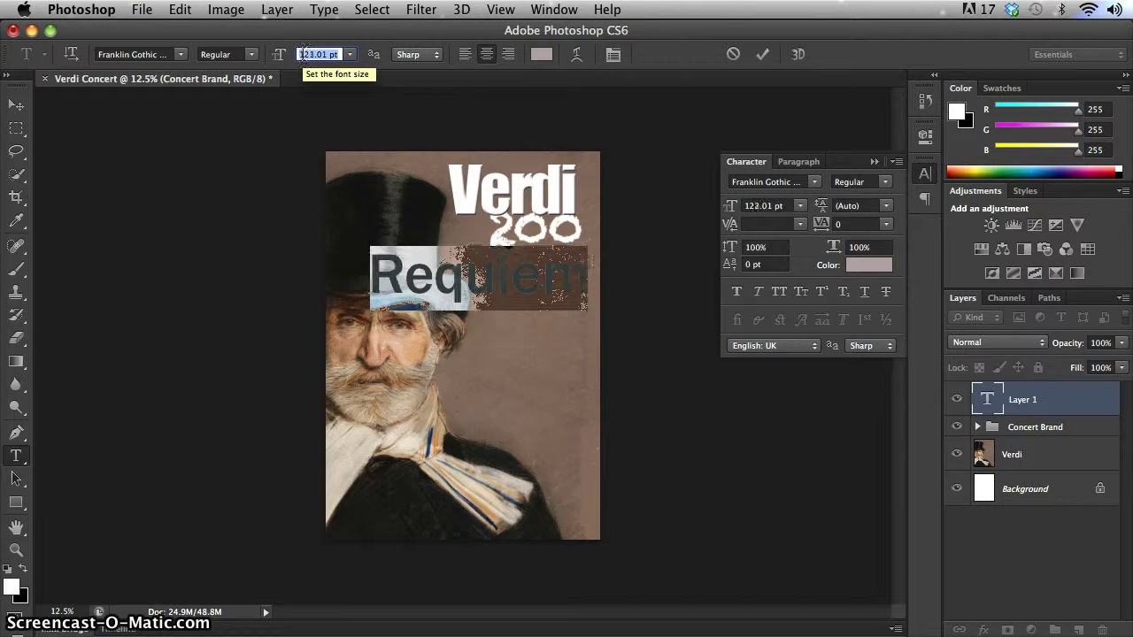
drag(531, 335, 534, 358)
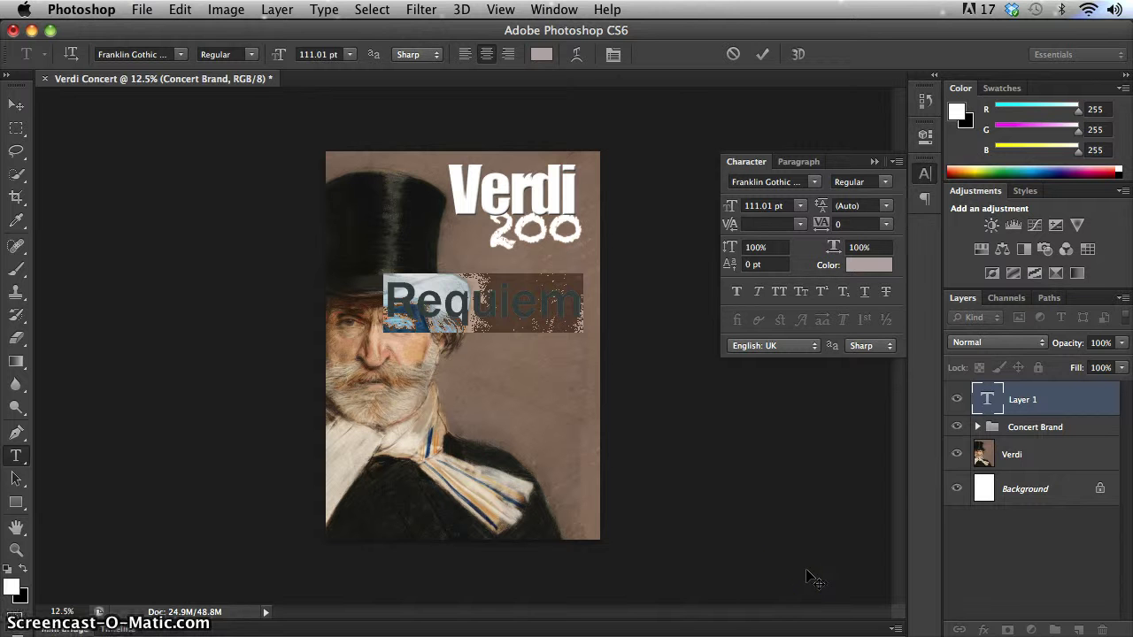
Change the font of the whole Requiem text to Trajan Pro
click(519, 311)
drag(574, 307, 386, 301)
click(177, 55)
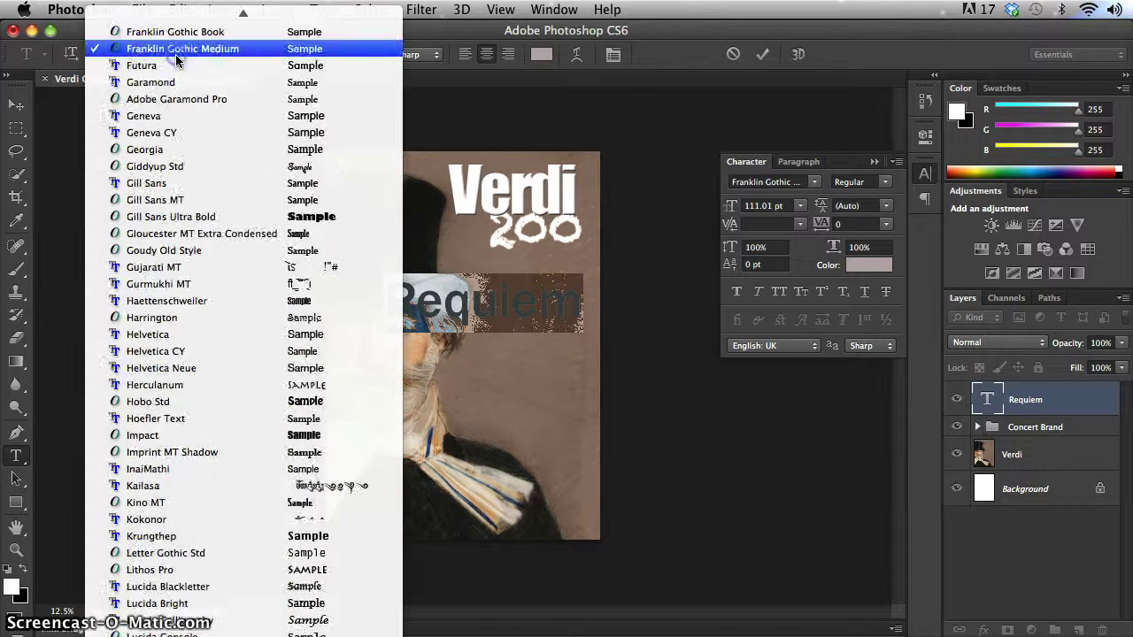
scroll(189, 61, down, 10)
scroll(241, 442, down, 4)
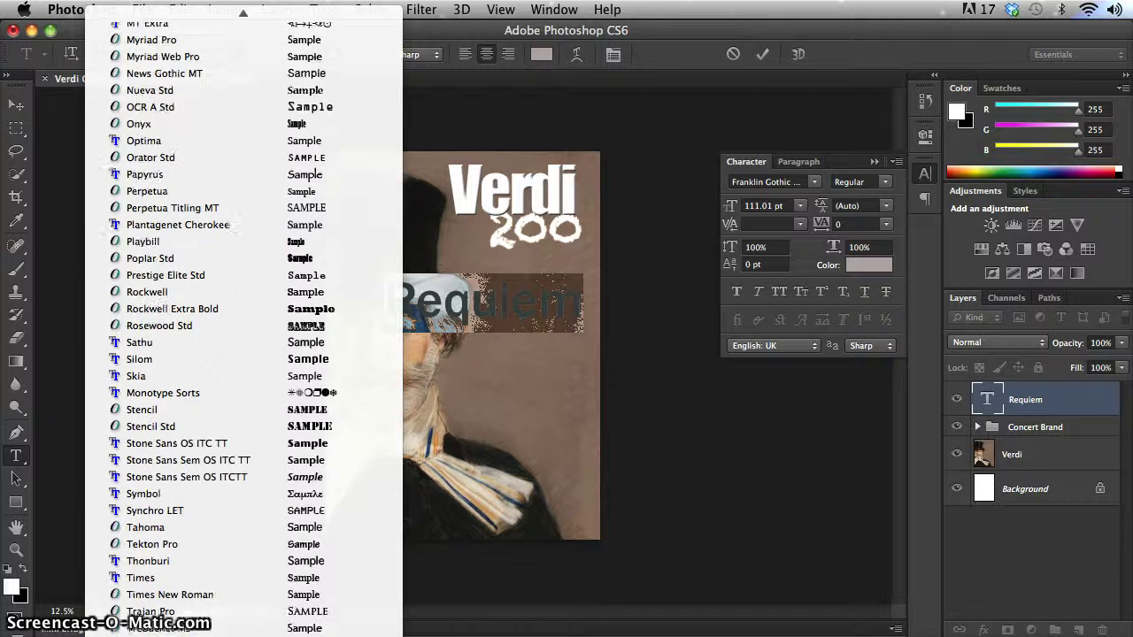
click(240, 596)
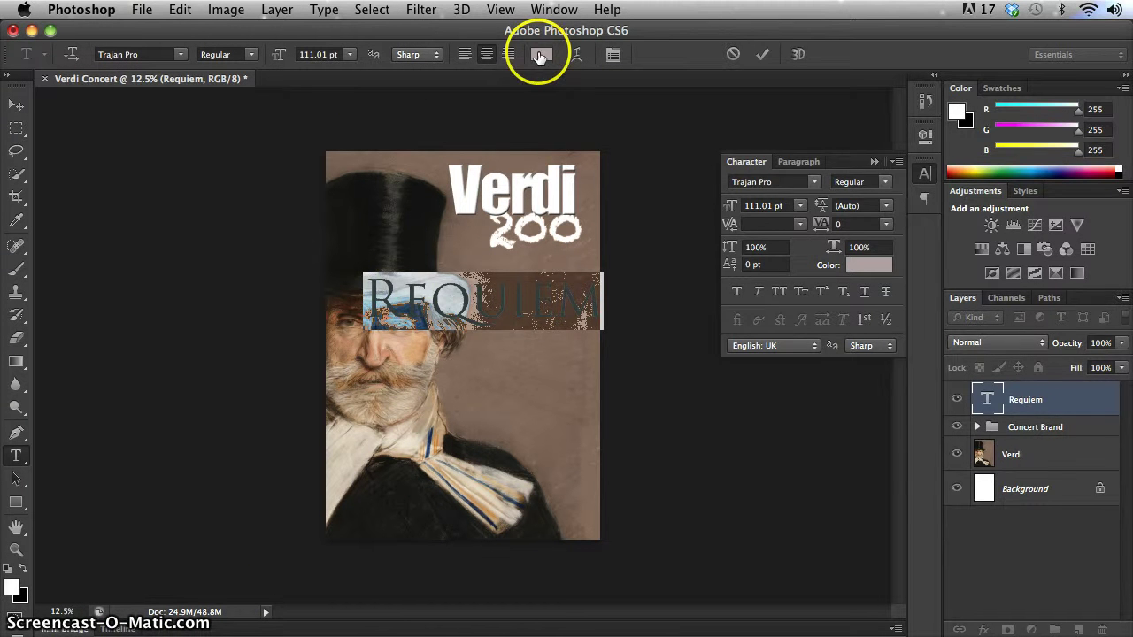
Set the Requiem text colour to white (ffffff)
click(541, 54)
click(715, 184)
drag(715, 184, 708, 165)
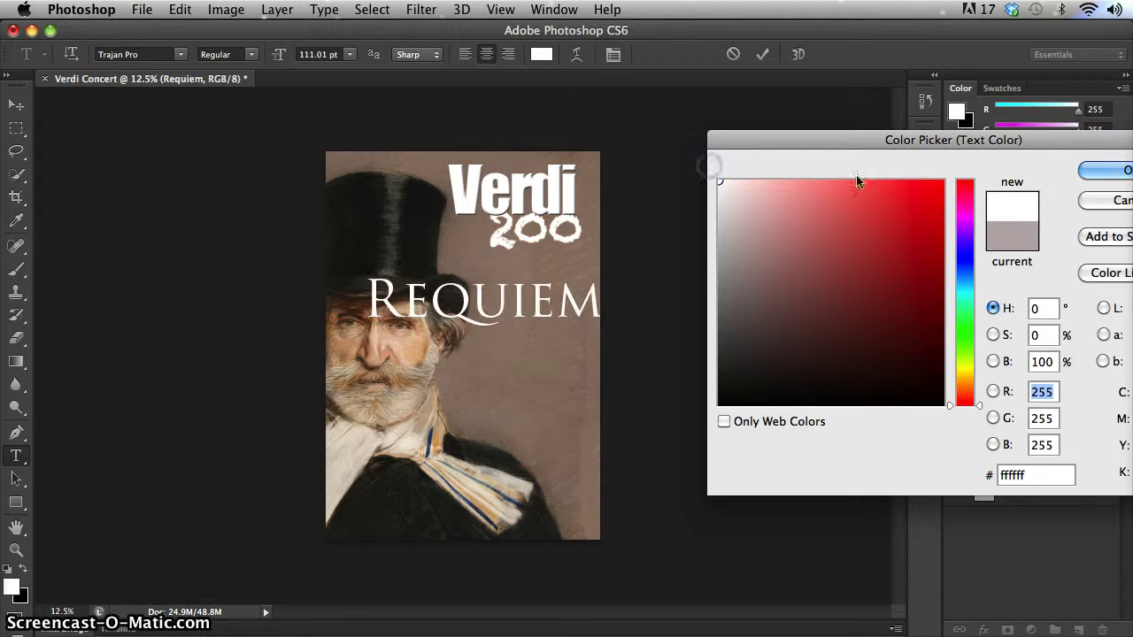
click(1110, 170)
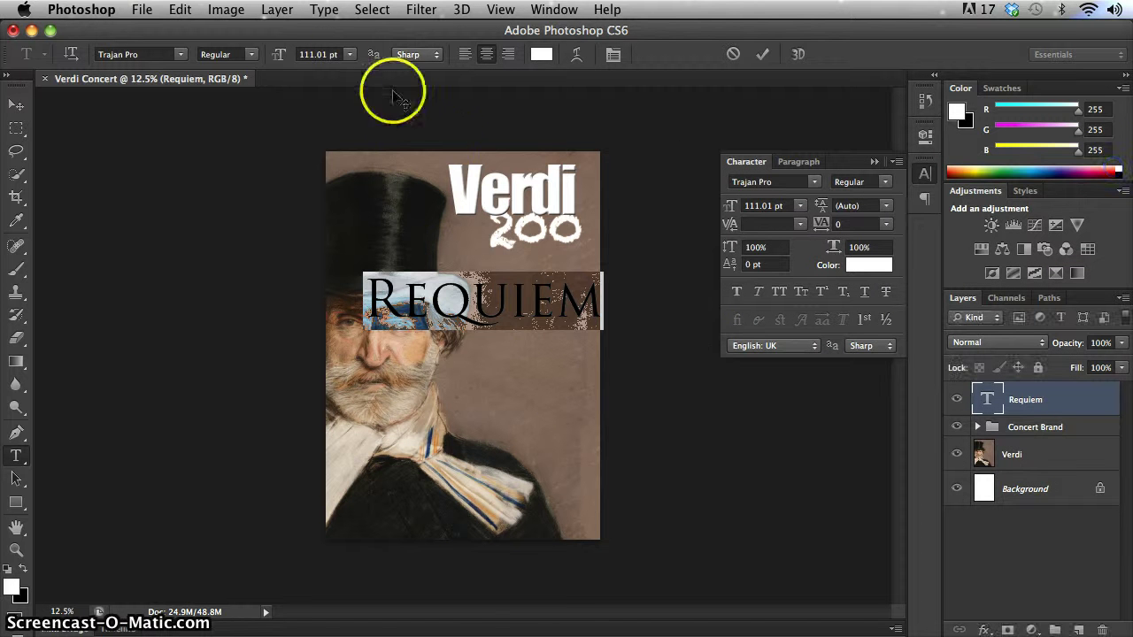
Reduce the Requiem text size to 87.01 pt
click(315, 54)
scroll(315, 54, down, 20)
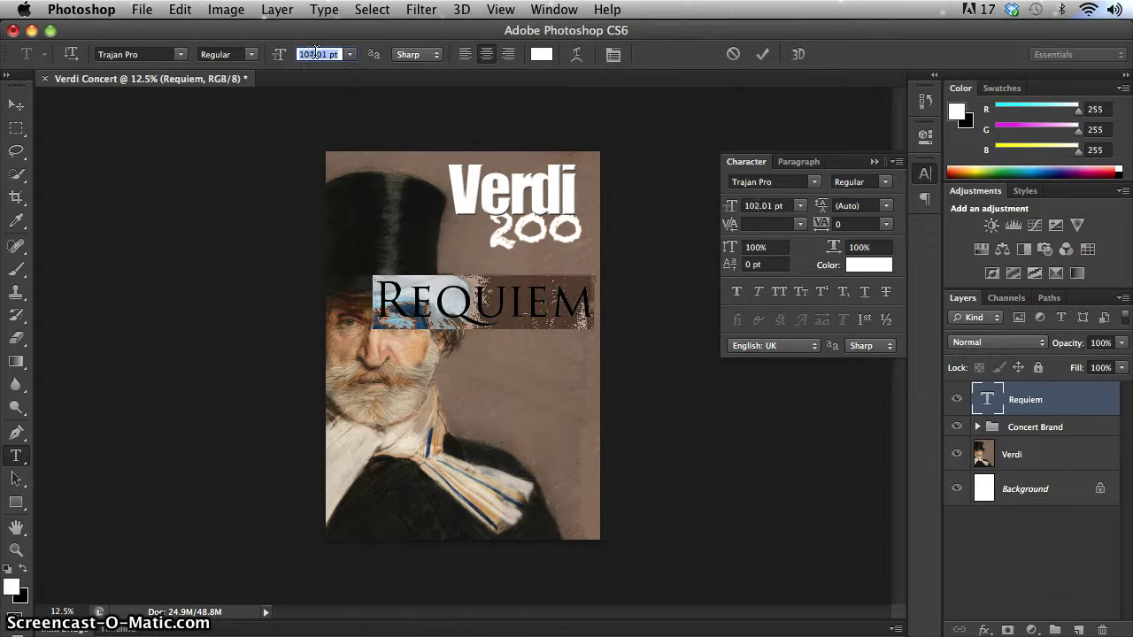
scroll(316, 54, down, 3)
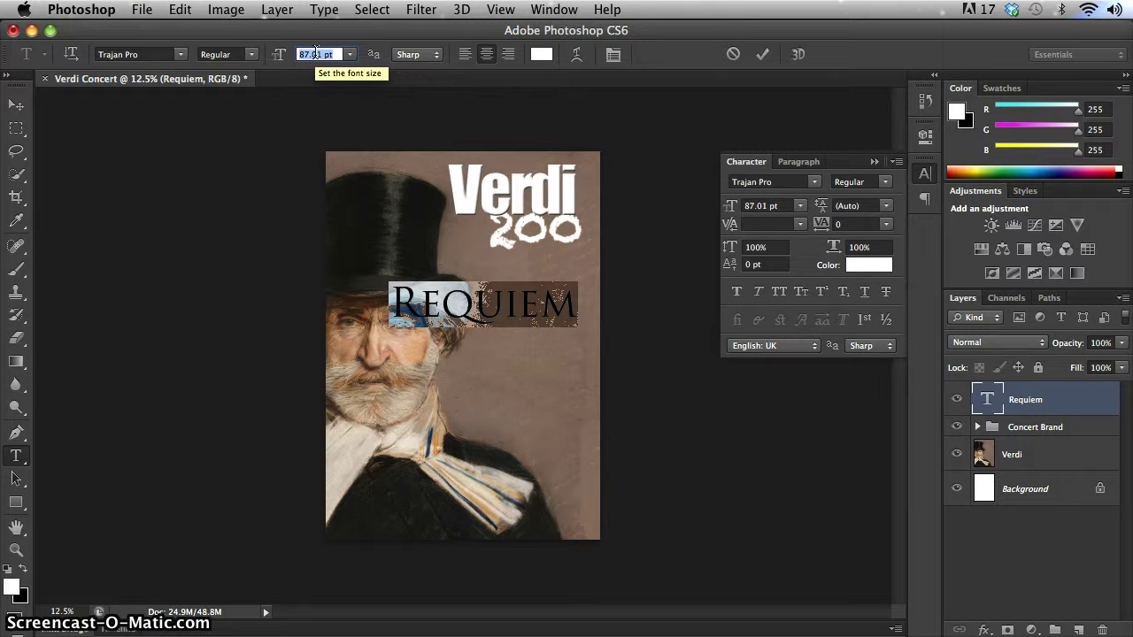
key(super+Return)
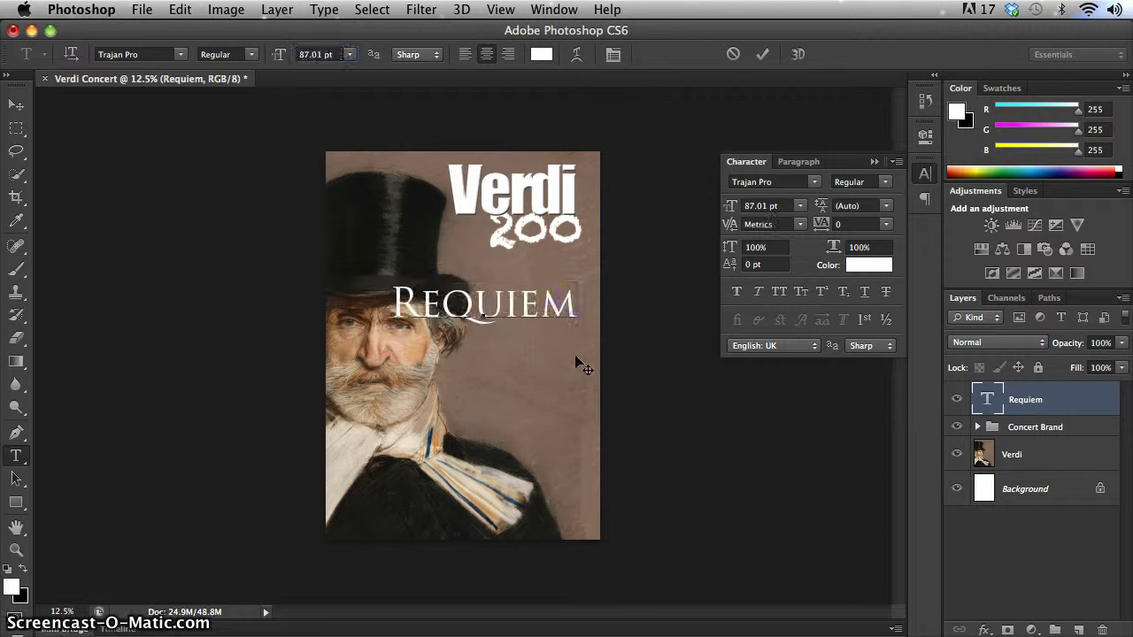
Enclose the word Requiem in single quotation marks, nudge the text slightly right and commit it
text(')
click(398, 299)
text(')
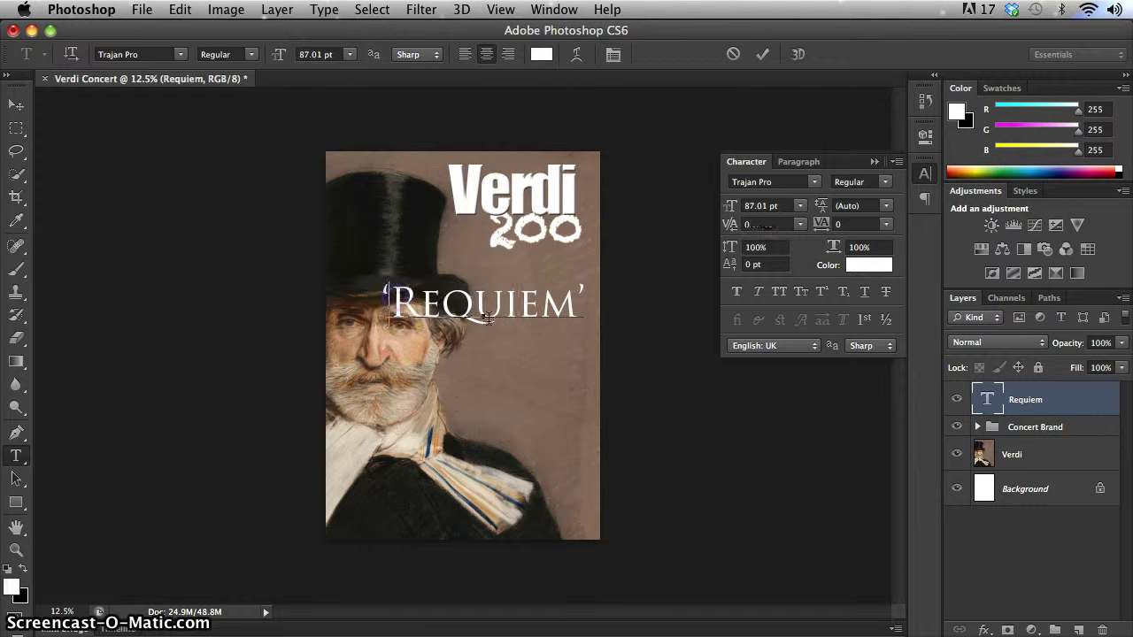
click(590, 336)
drag(524, 353, 531, 352)
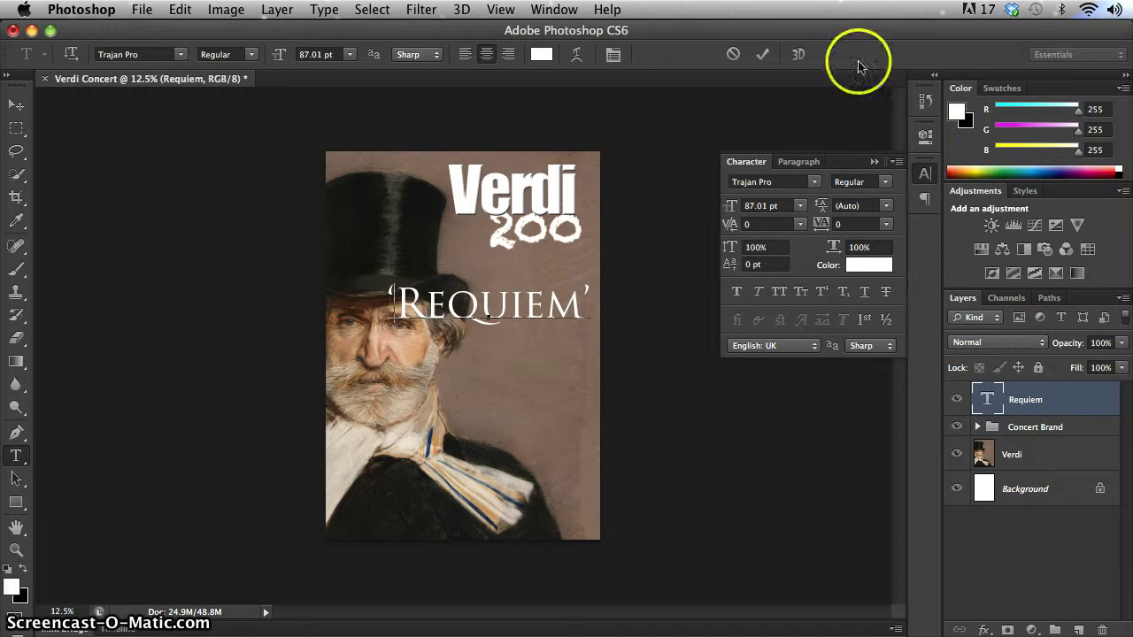
click(762, 54)
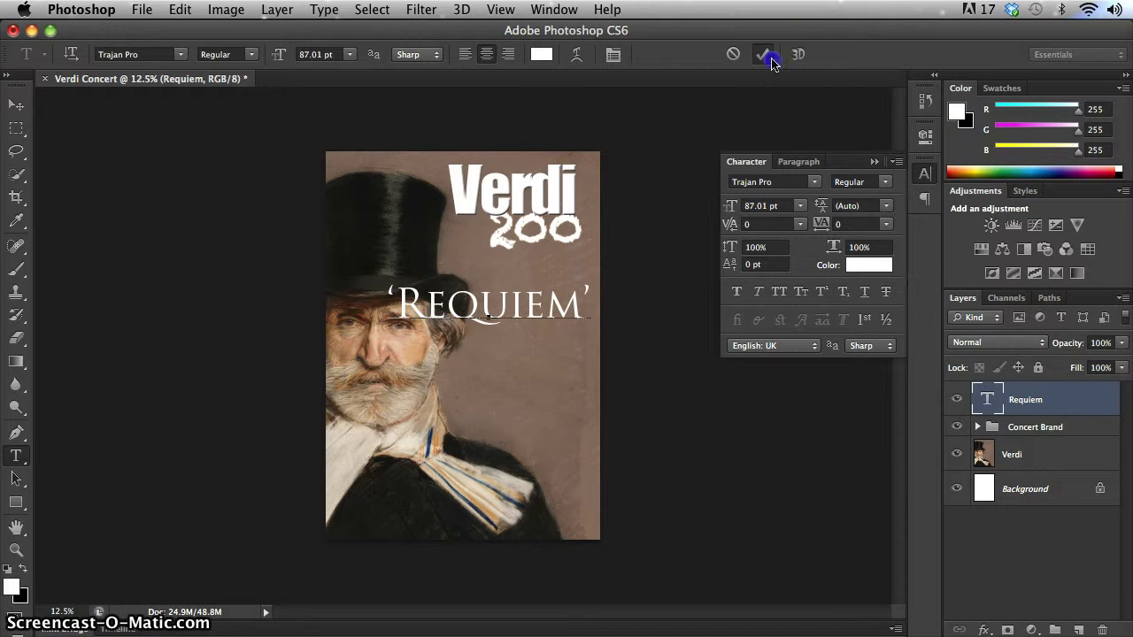
Add a text layer reading "Verdi's Choral Masterpiece" over the hat, just above the 'Requiem' text
click(416, 274)
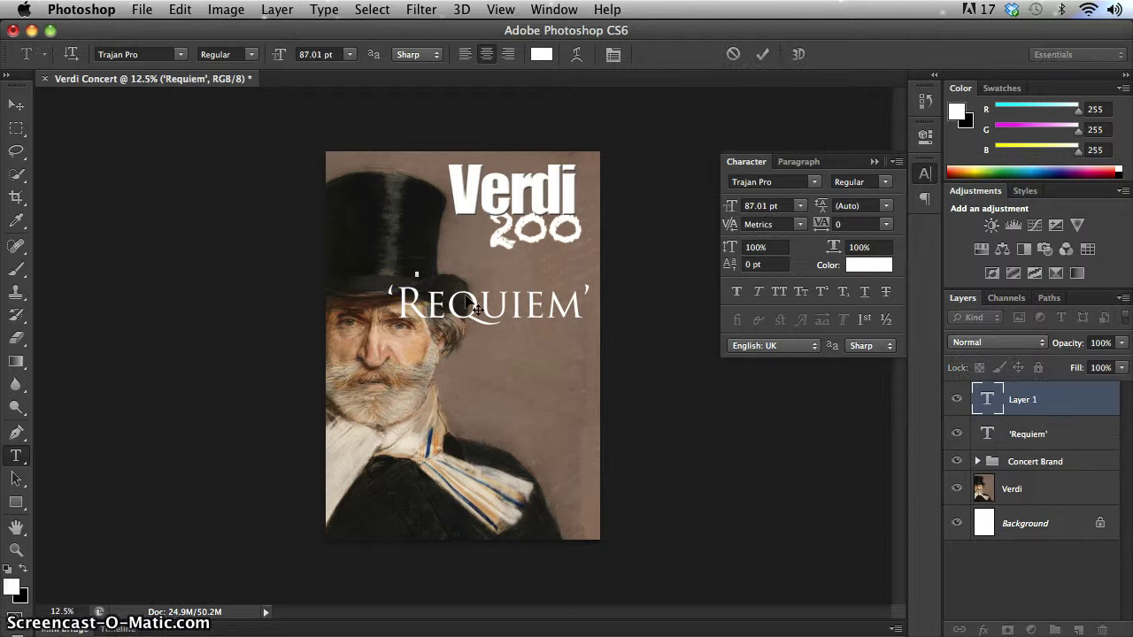
text(Verdi's)
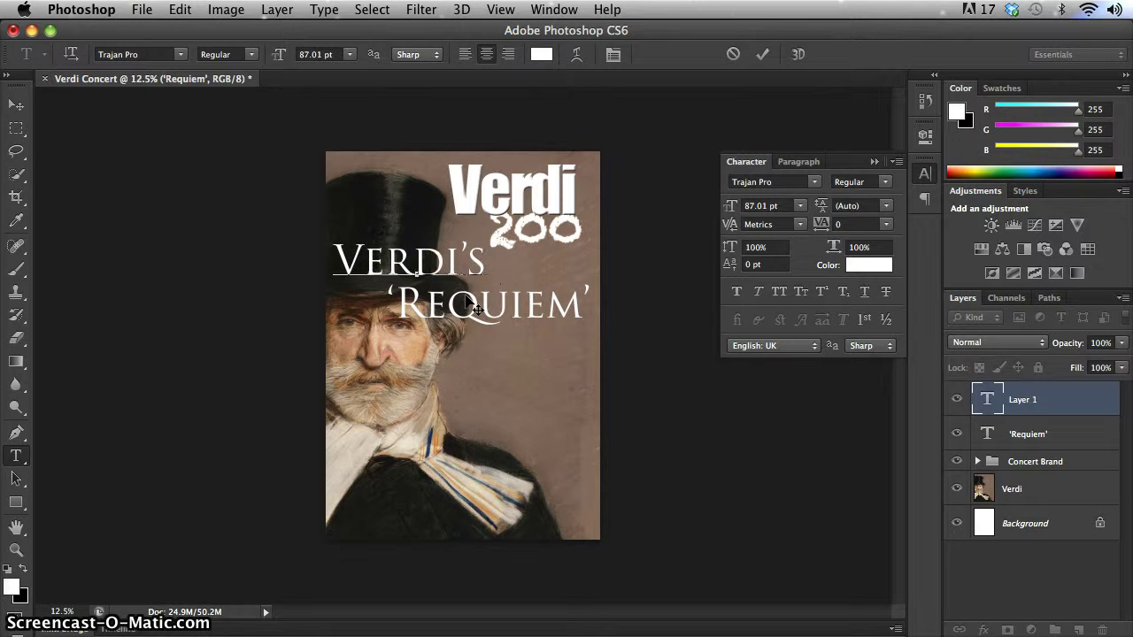
text( Choral M)
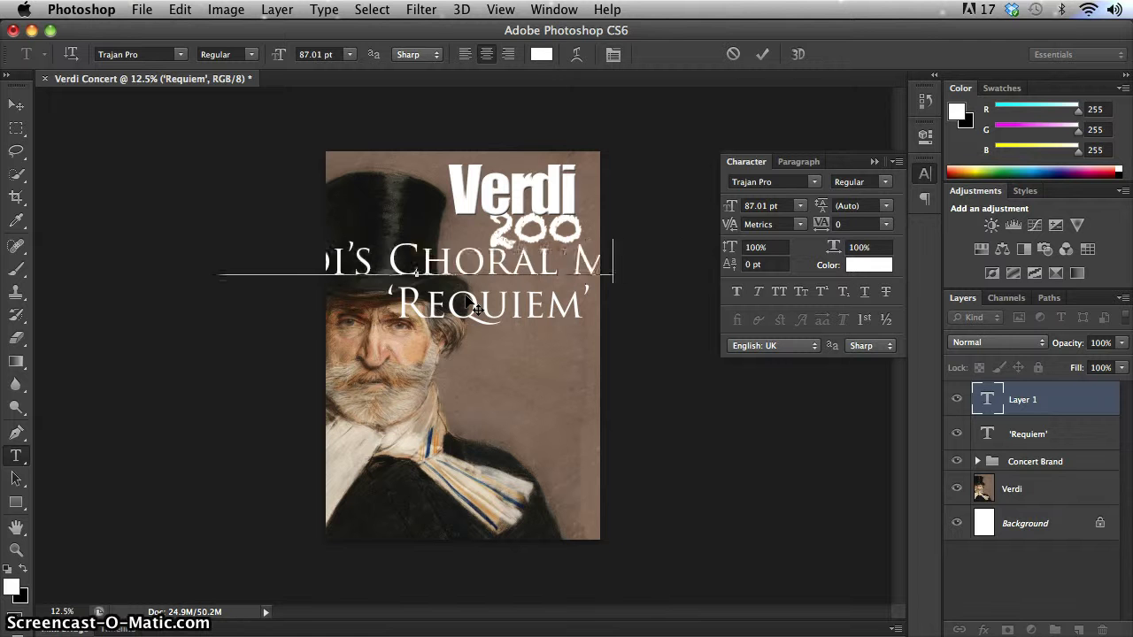
text(asterpiece)
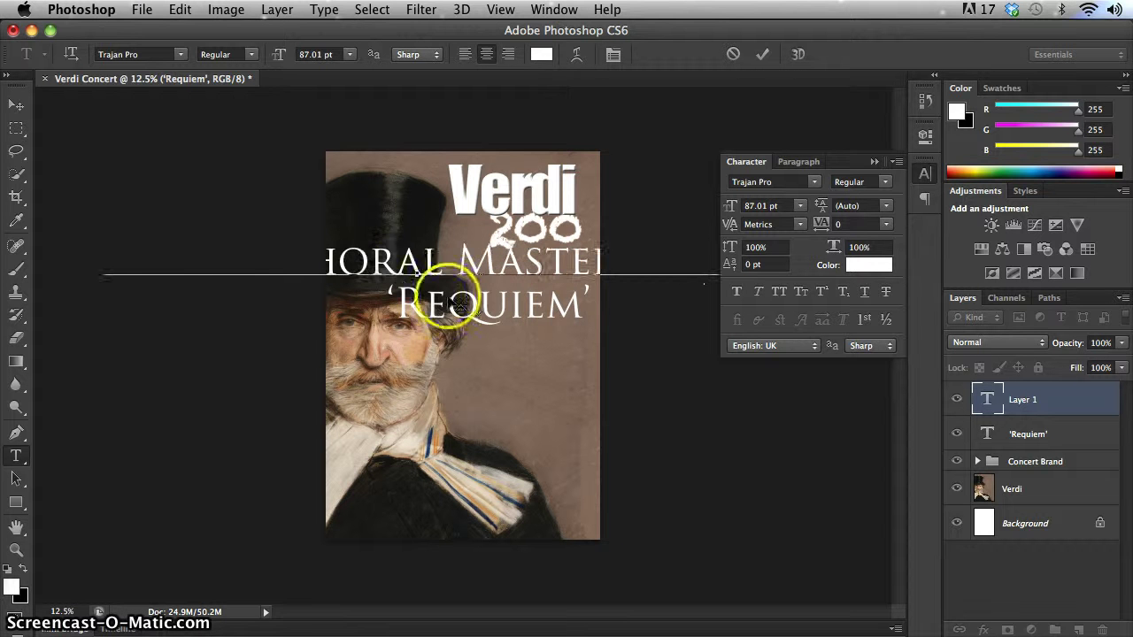
Reduce the whole "Verdi's Choral Masterpiece" text to 29.01 pt
drag(111, 257, 1062, 259)
click(306, 54)
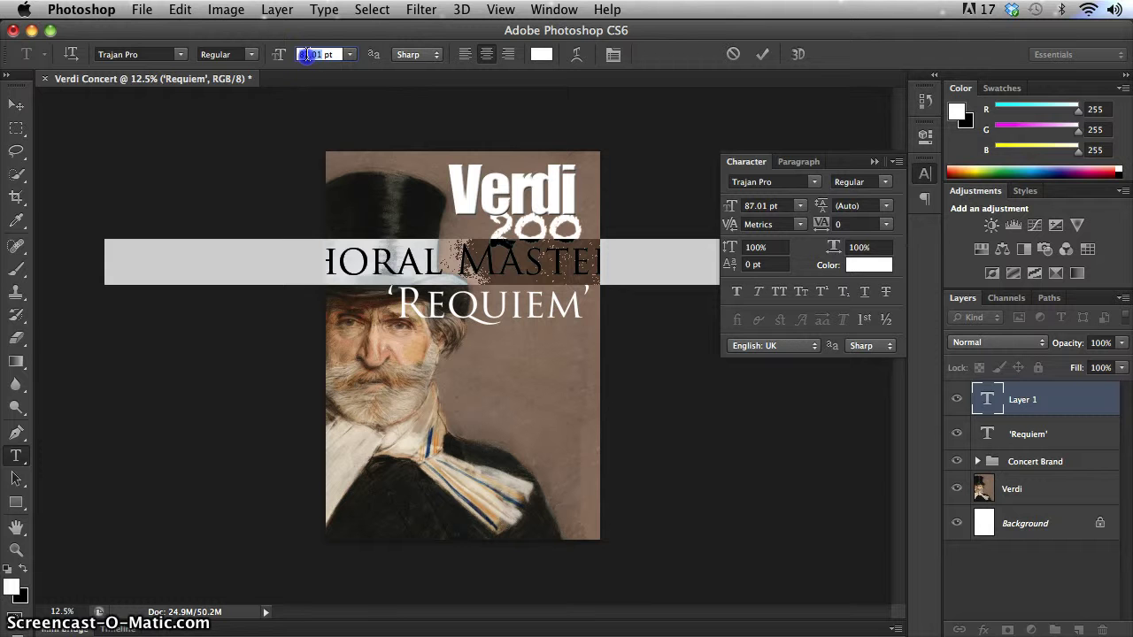
key(Down)
key(Down)
key(Down)
key(shift+Down)
key(shift+Down)
key(shift+Down)
key(shift+Down)
key(shift+Down)
key(shift+Down)
key(shift+Down)
key(shift+Down)
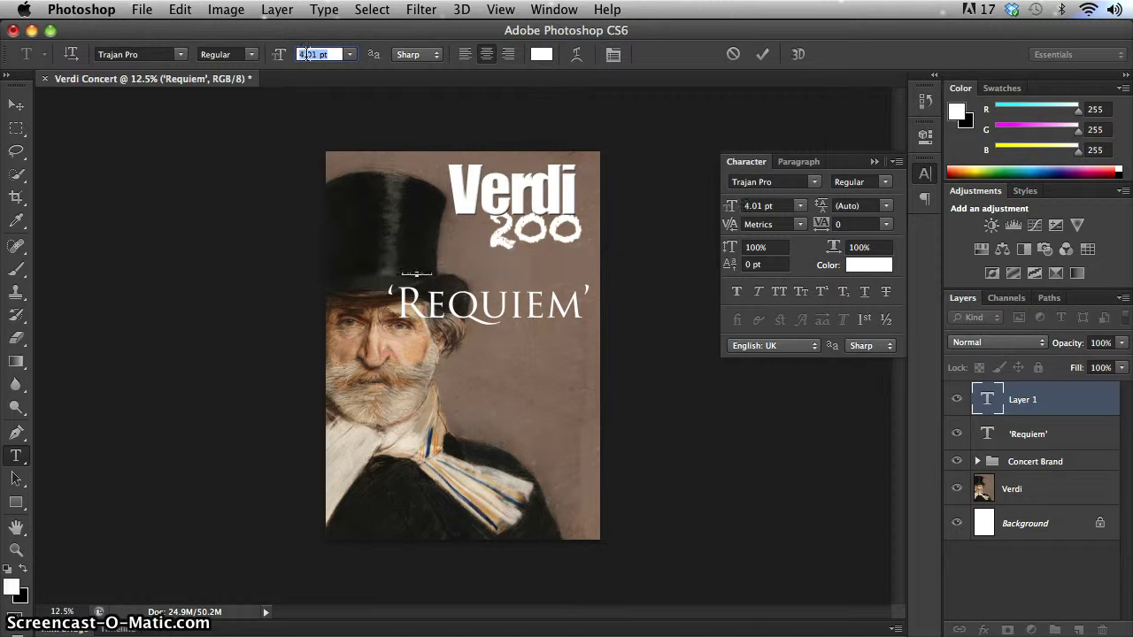
key(Up)
key(Up)
key(Up)
key(Up)
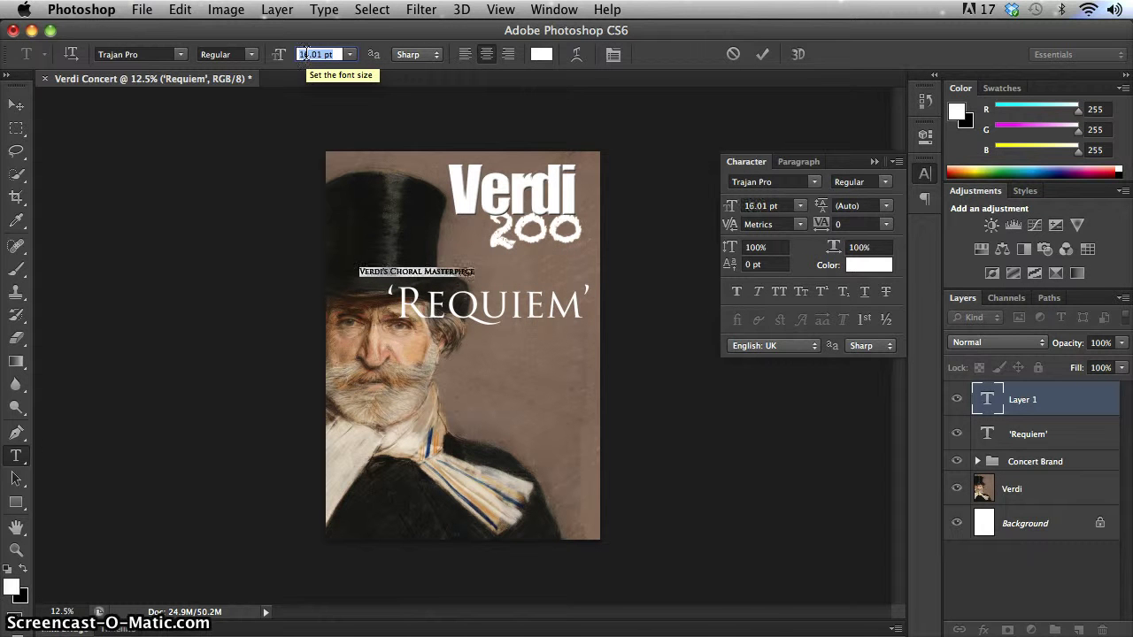
click(744, 628)
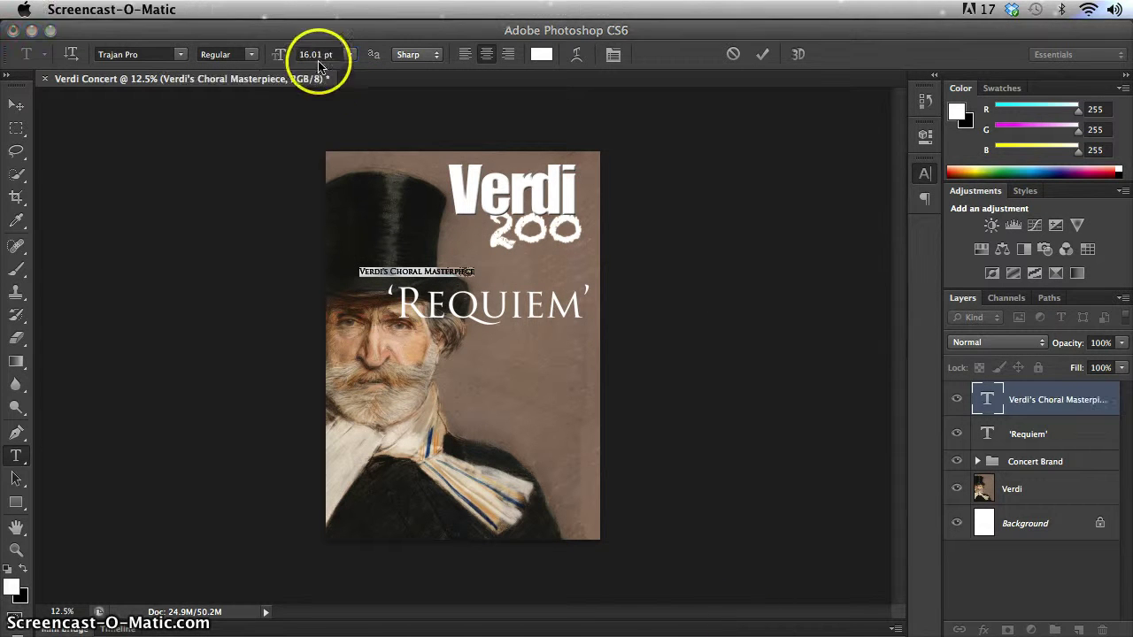
click(318, 54)
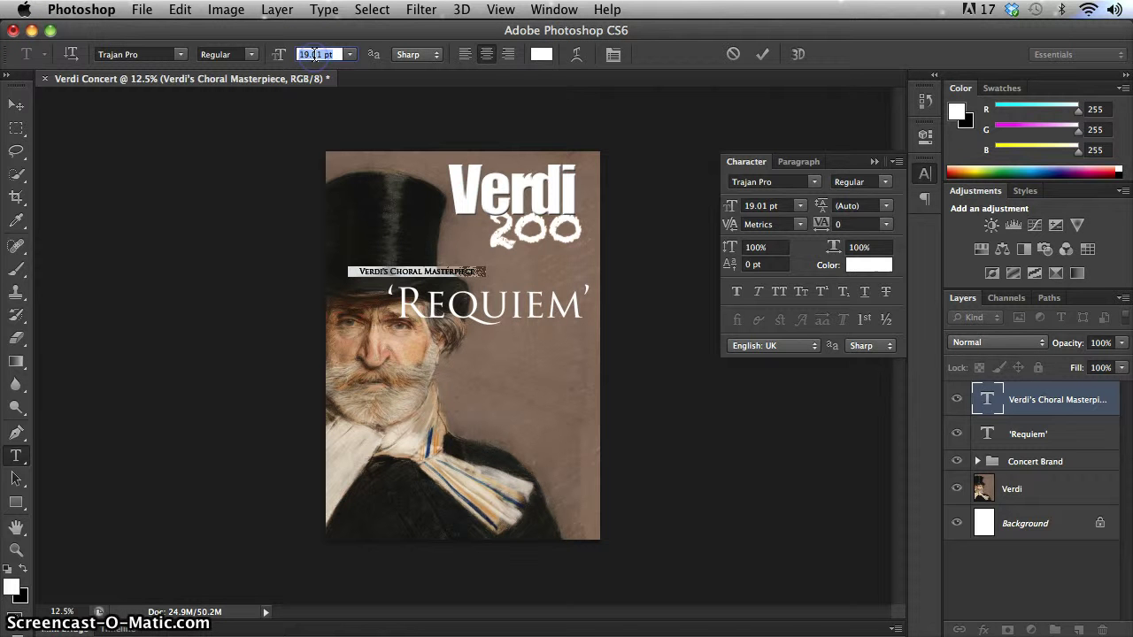
key(Up)
key(Up)
key(Up)
key(Up)
key(Up)
key(Up)
key(Up)
key(Up)
key(Up)
key(Up)
key(Up)
key(Up)
key(Up)
key(Up)
key(Up)
key(Up)
key(Up)
key(Up)
key(Up)
key(Up)
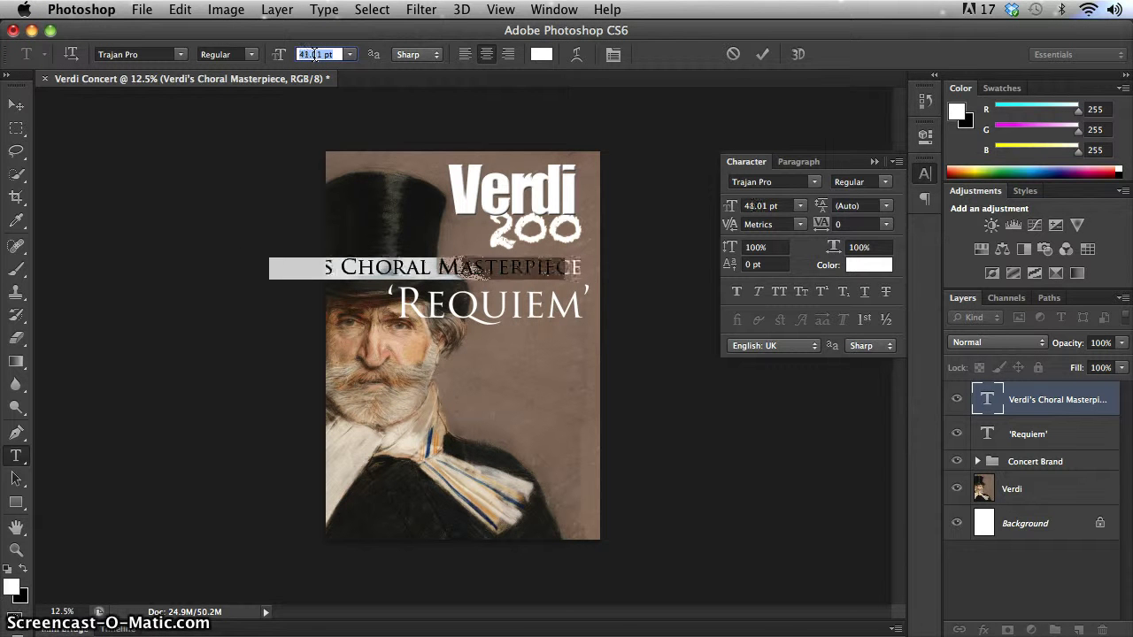
key(Down)
key(Down)
key(Down)
key(Down)
key(Down)
key(Down)
key(Down)
key(Down)
key(Down)
key(Down)
key(Down)
key(Down)
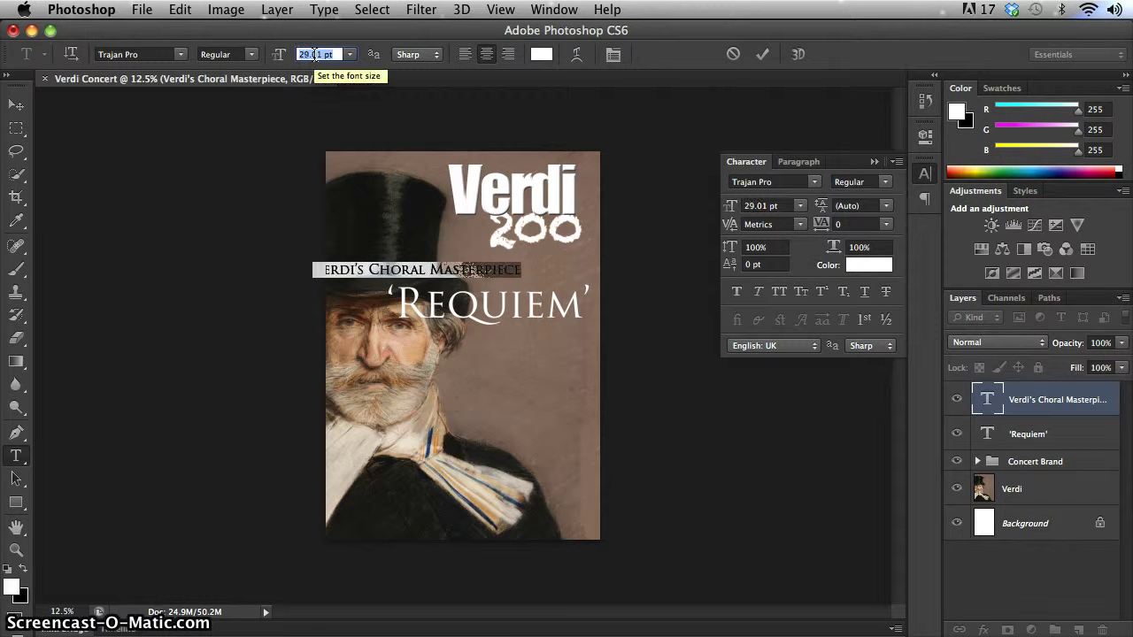
Set the "Verdi's Choral Masterpiece" text in Franklin Gothic and move it to sit centred just above 'Requiem'
click(181, 53)
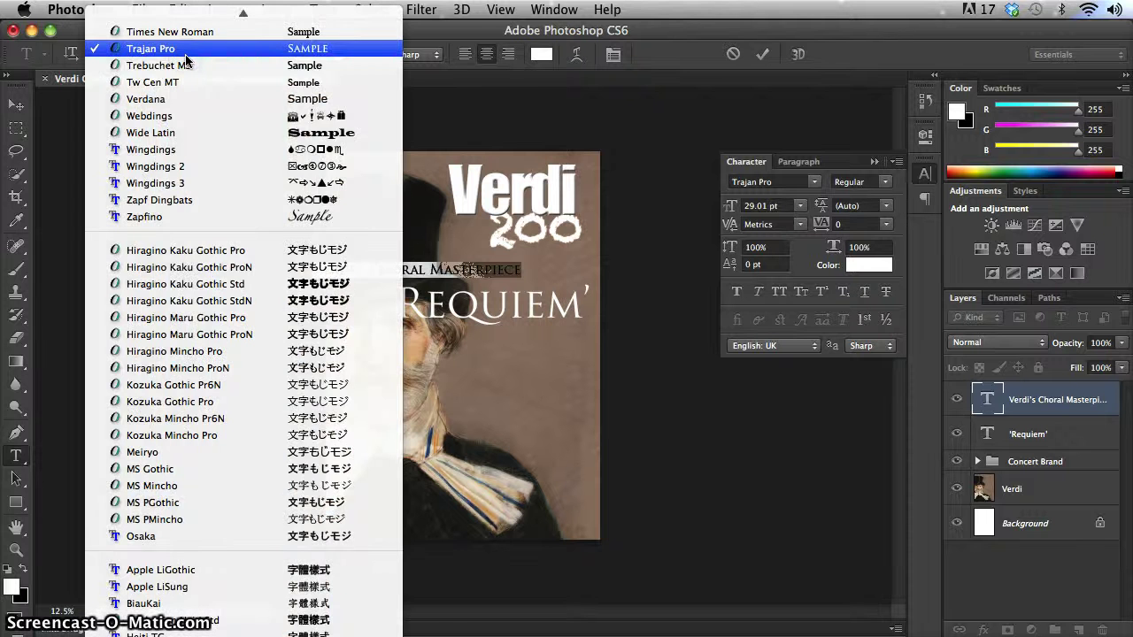
scroll(186, 58, up, 10)
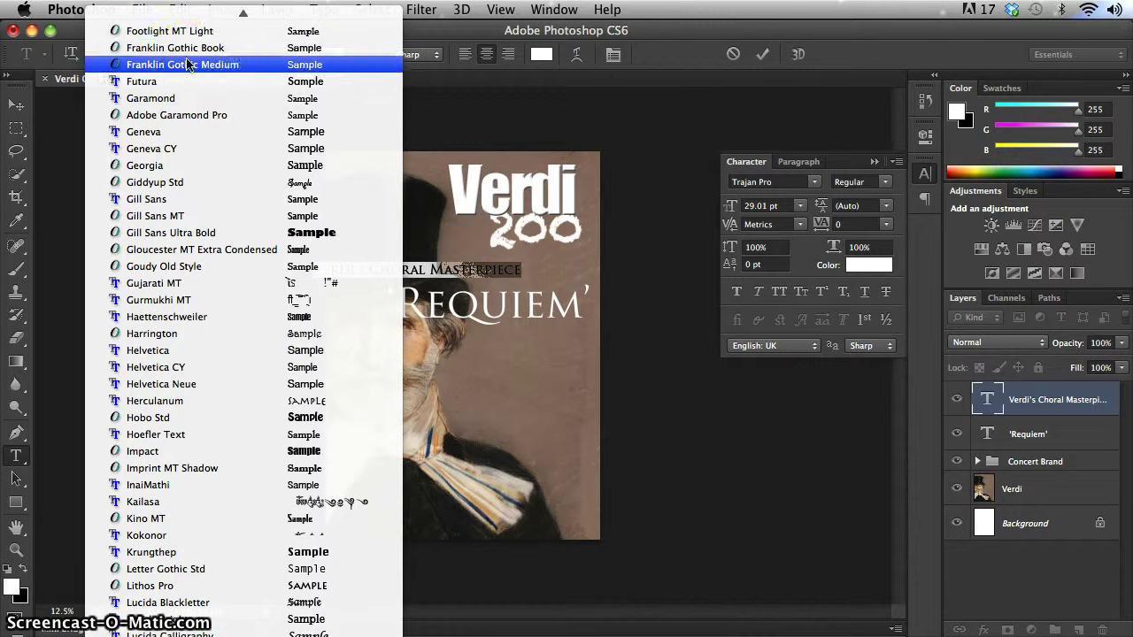
click(188, 55)
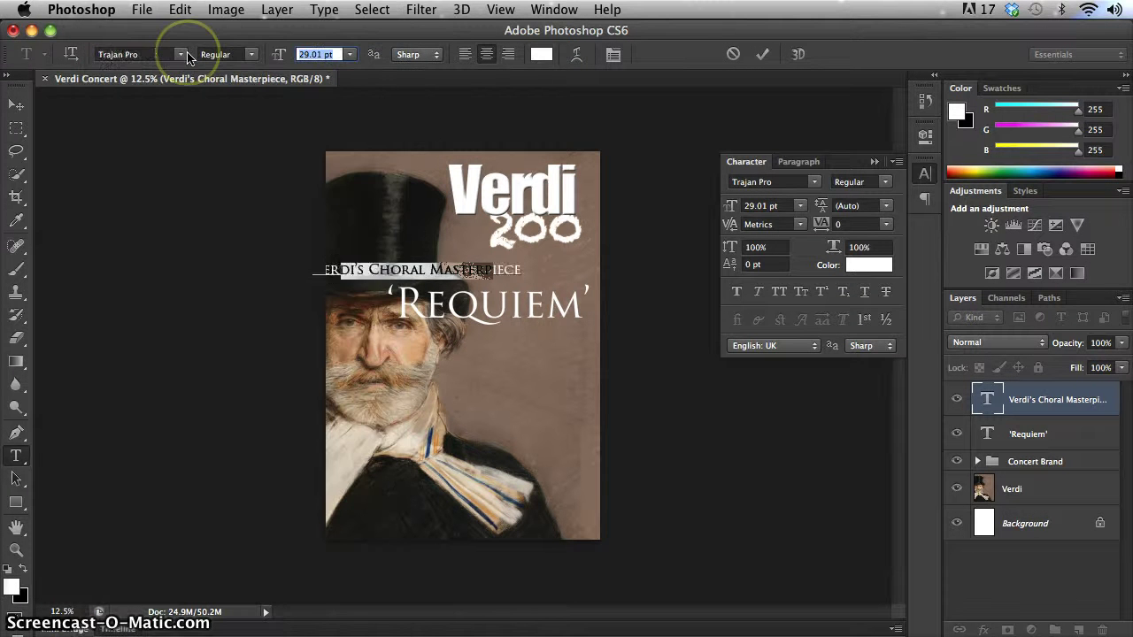
drag(441, 284, 519, 344)
click(1029, 434)
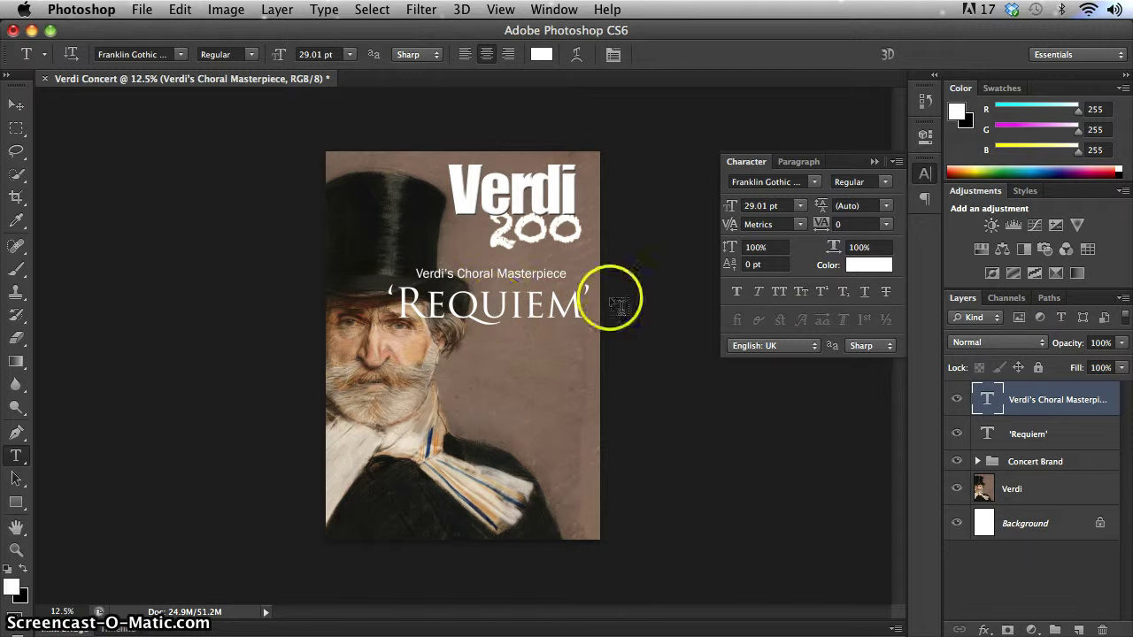
Recolour the whole "Verdi's Choral Masterpiece" text light grey (d8d8d8) and commit it
drag(567, 272, 407, 270)
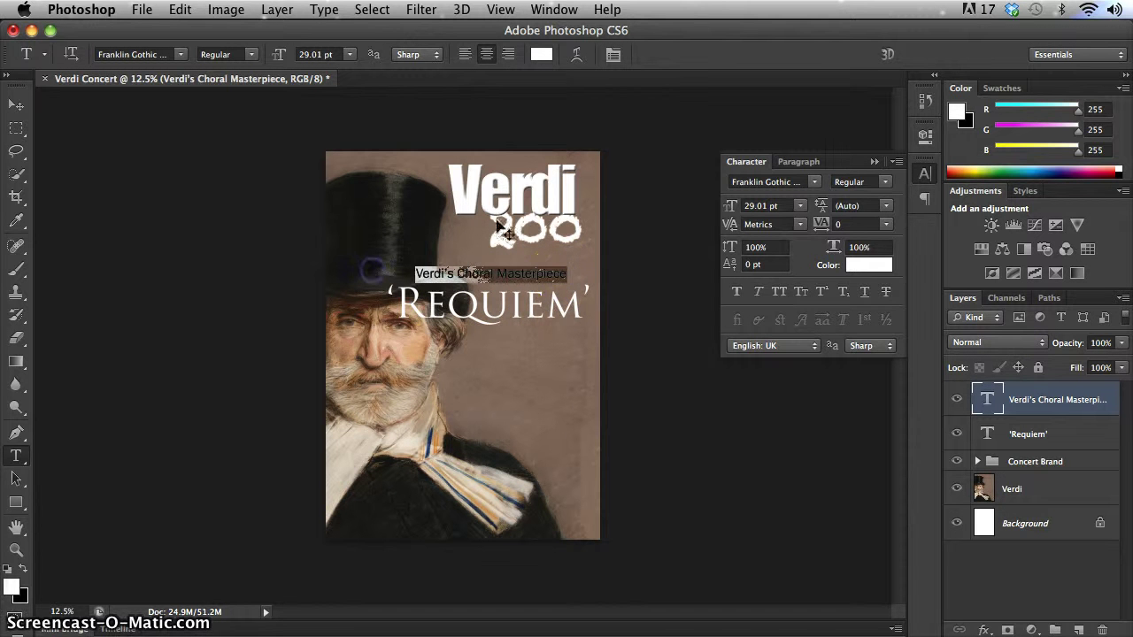
click(540, 54)
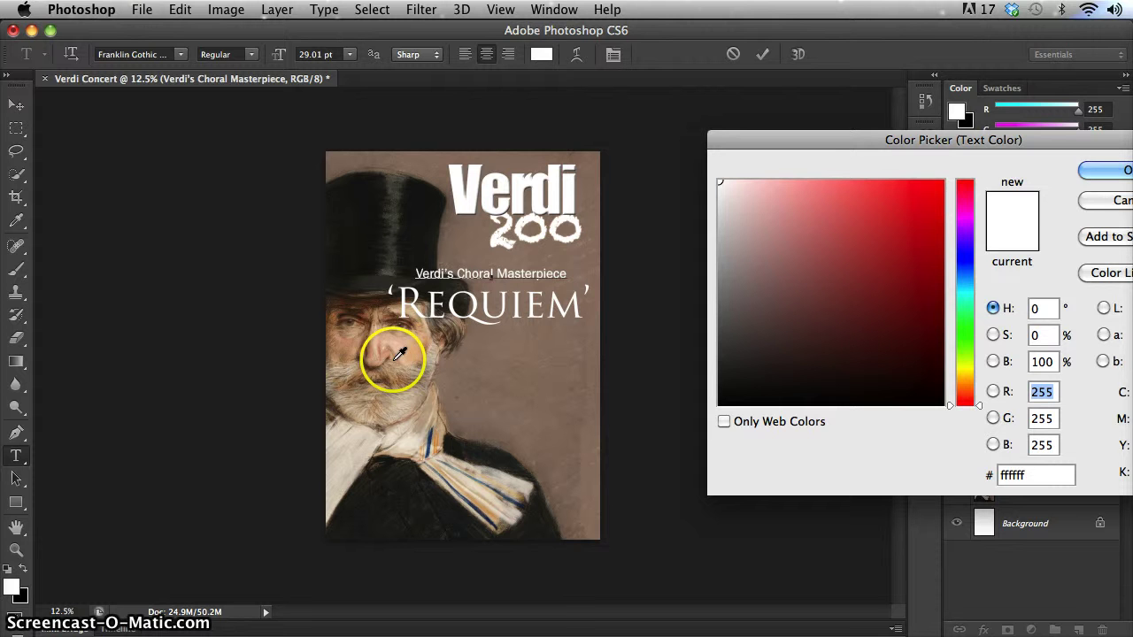
click(347, 351)
drag(776, 287, 714, 215)
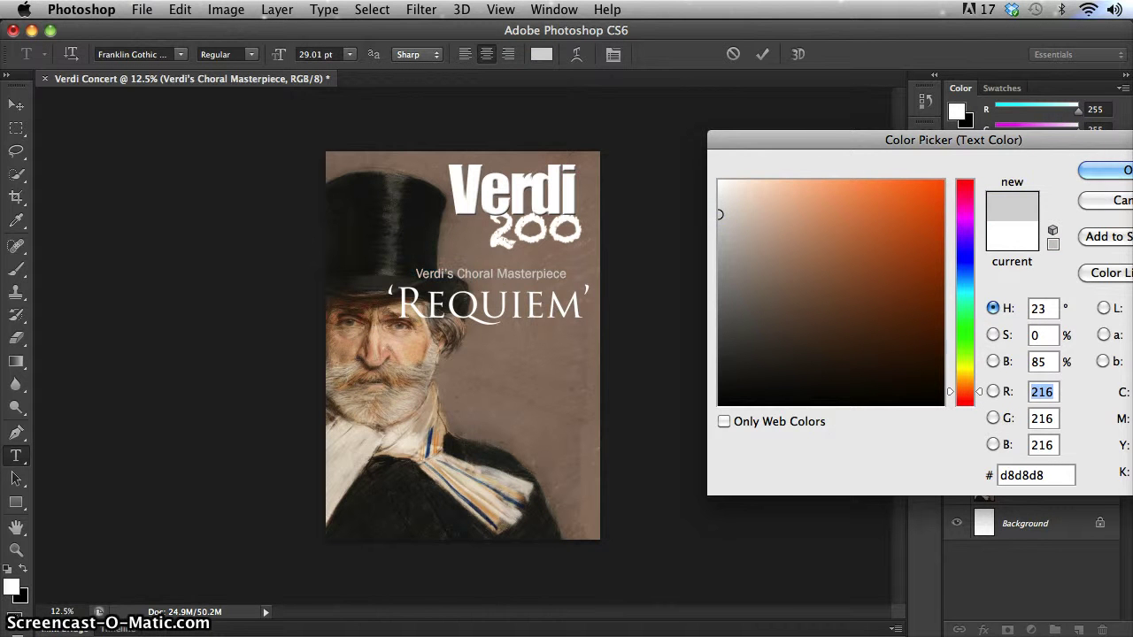
click(1106, 170)
double_click(980, 409)
click(1056, 434)
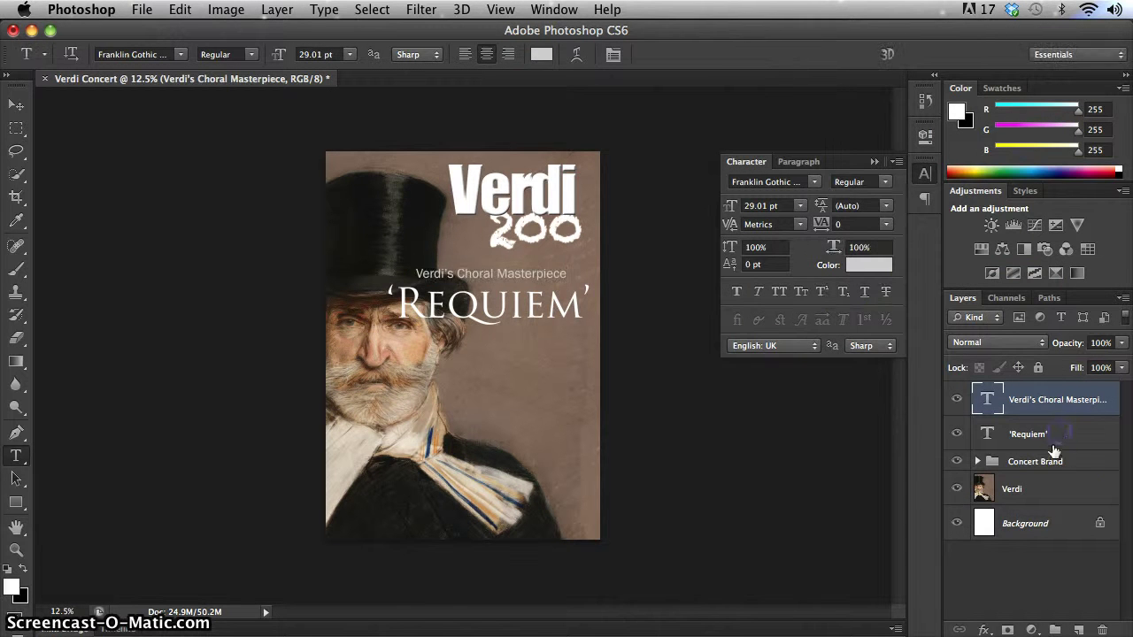
Create a new layer group above the text layers and move the "Verdi's Choral Masterpiece" and 'Requiem' layers into it
click(1051, 457)
click(1048, 435)
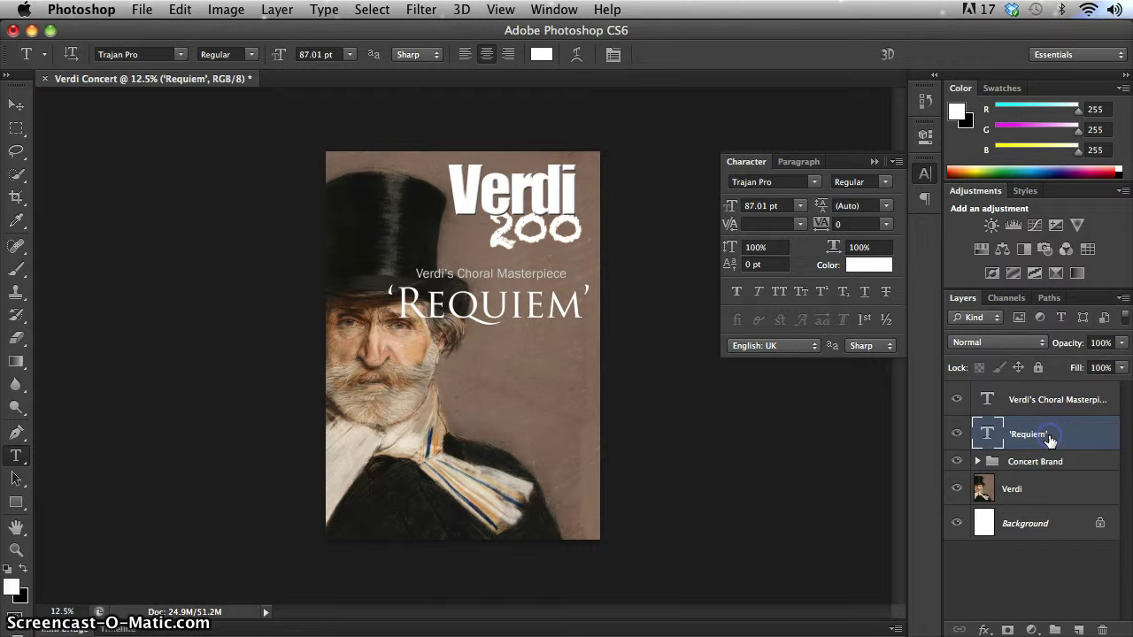
click(1023, 398)
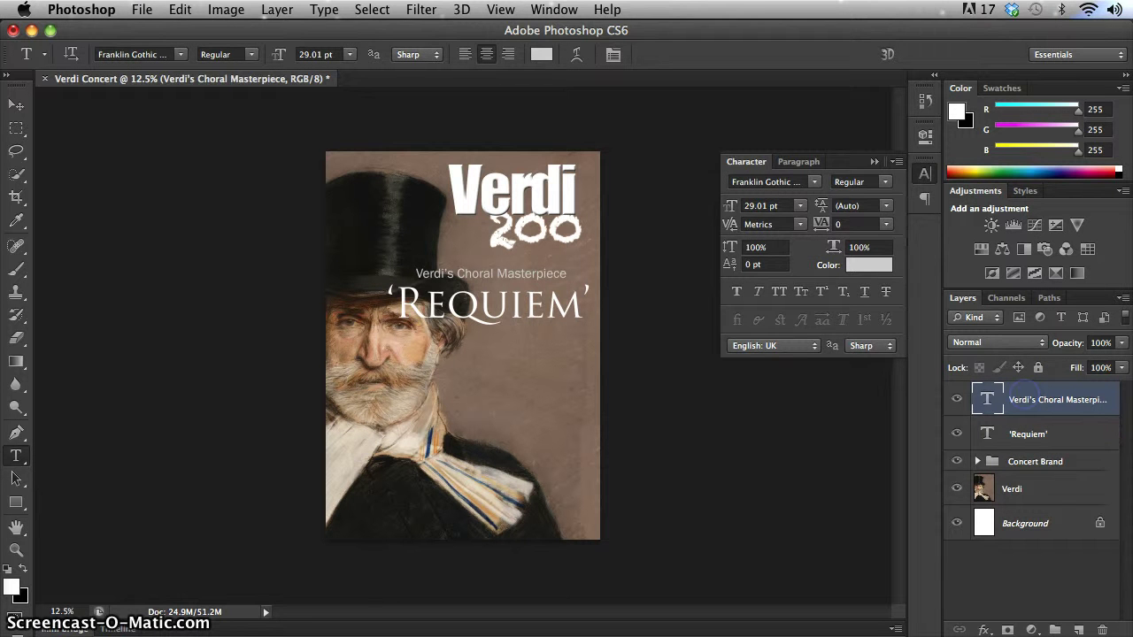
click(824, 372)
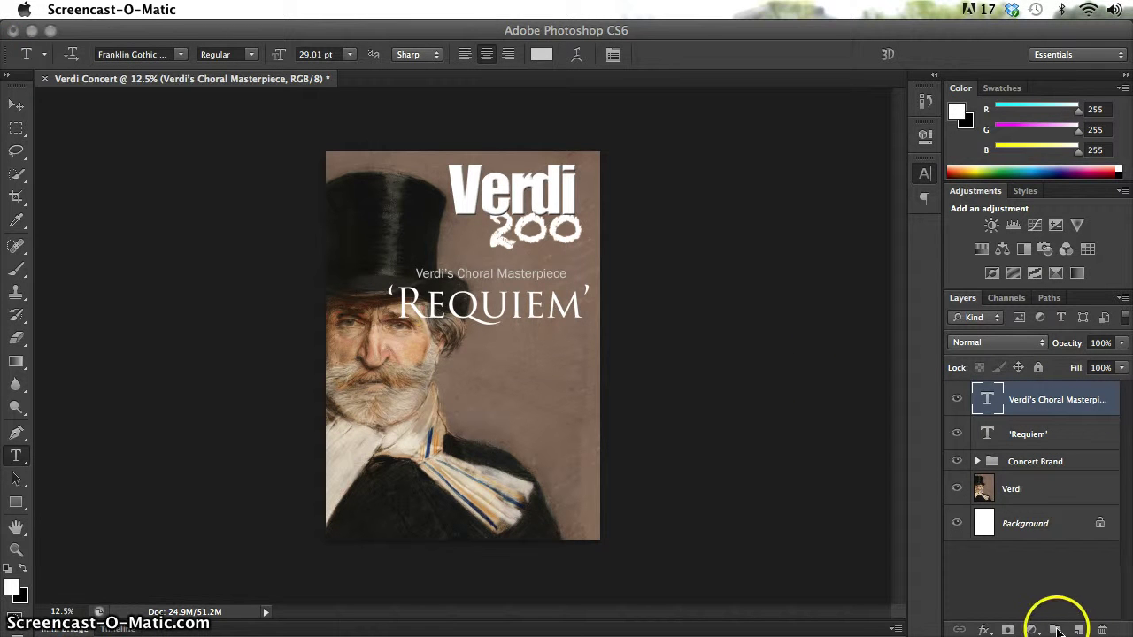
click(1057, 630)
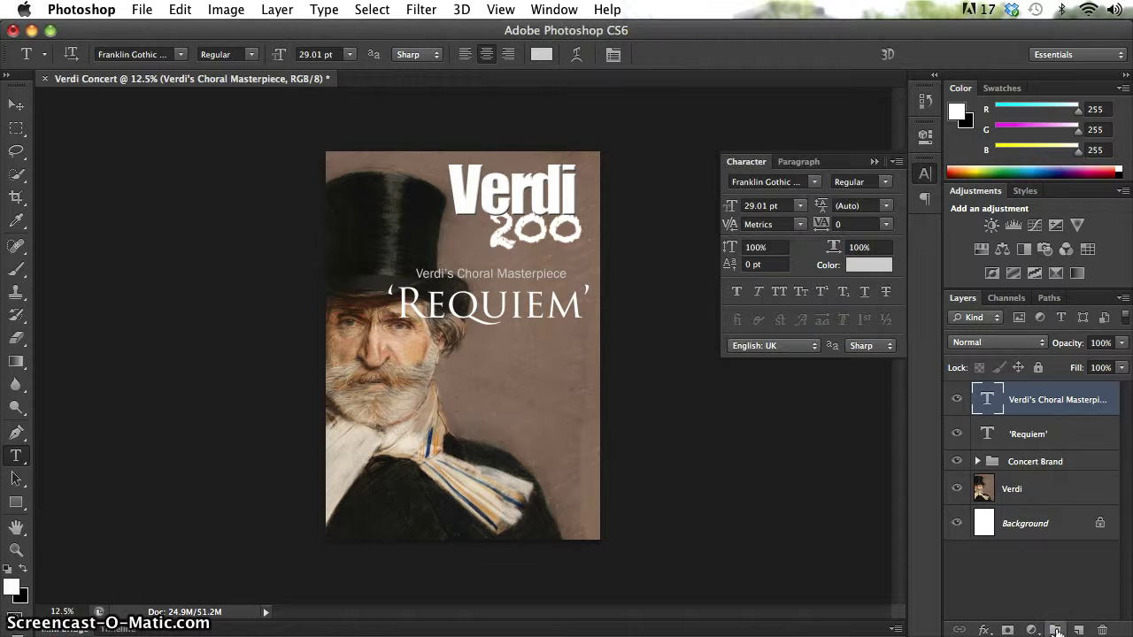
click(1057, 630)
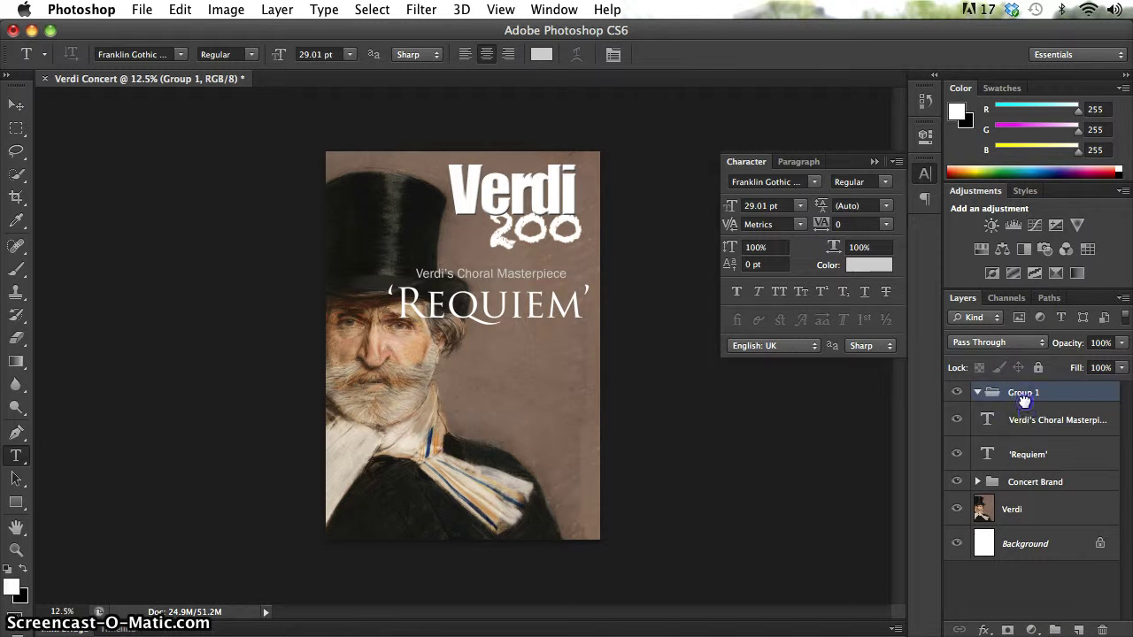
drag(1024, 401, 1018, 400)
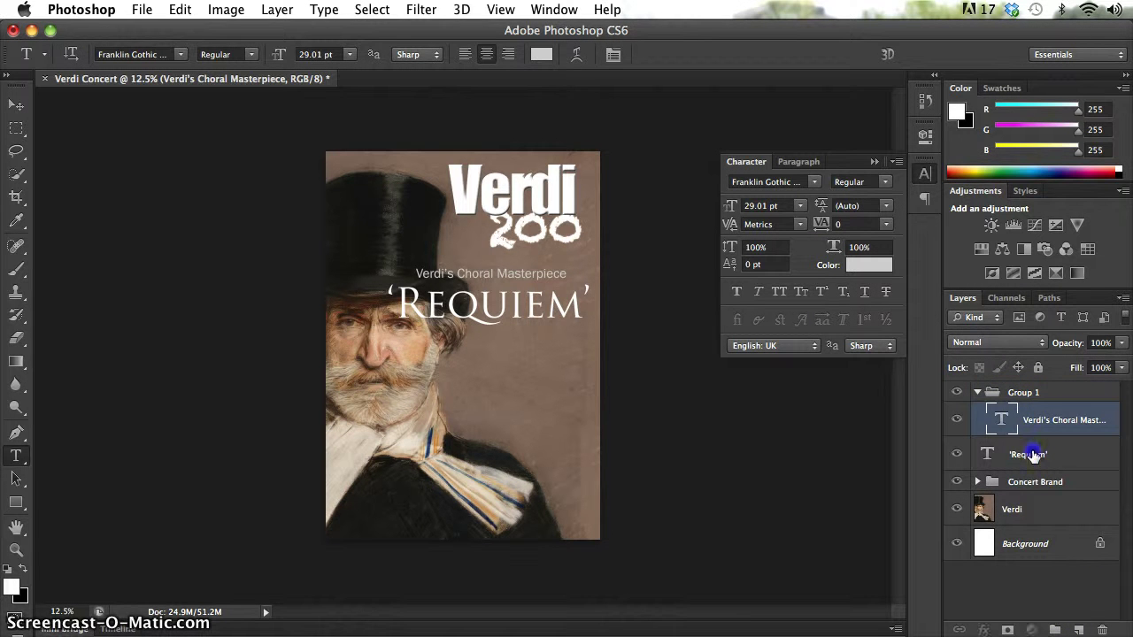
drag(1031, 456, 1029, 431)
Rename the new layer group as Concert Subtitle and collapse it
click(1026, 395)
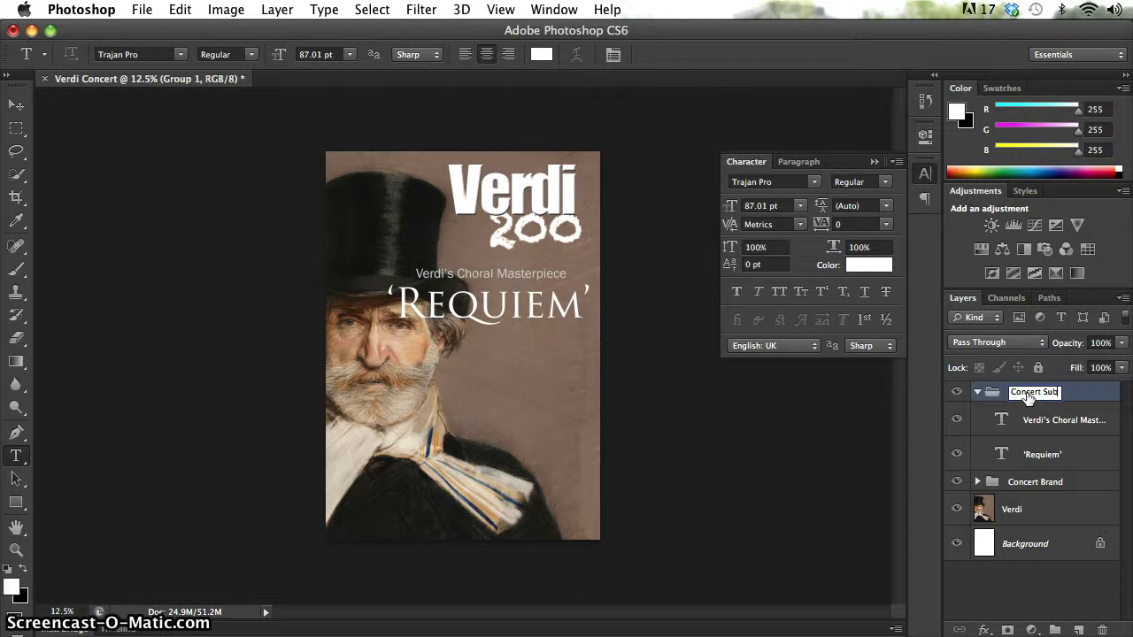
click(1080, 409)
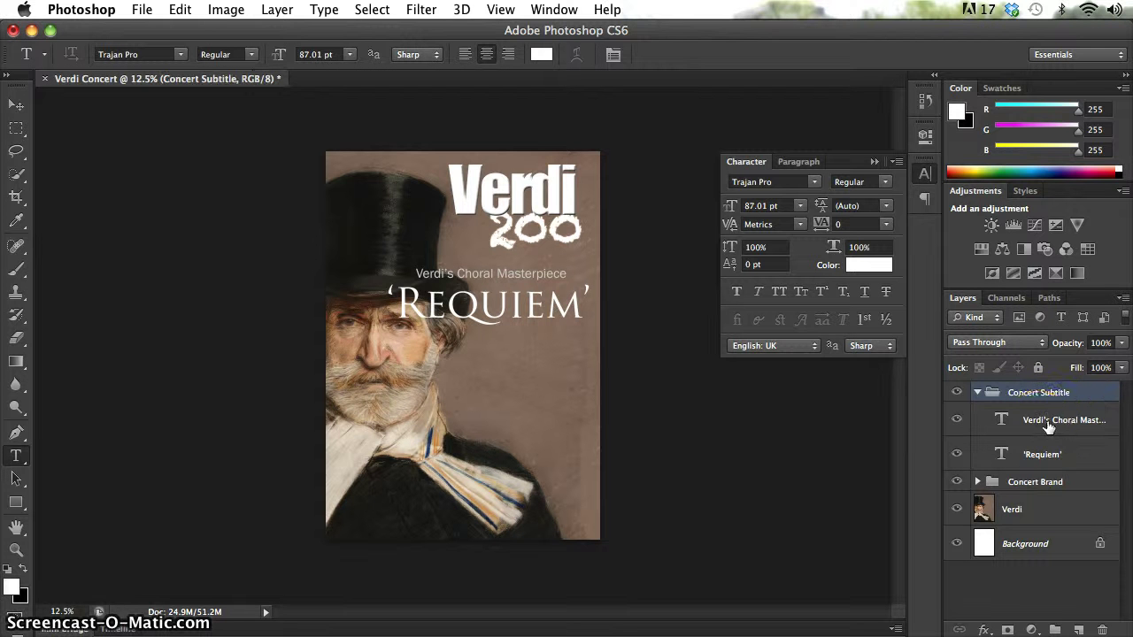
click(977, 393)
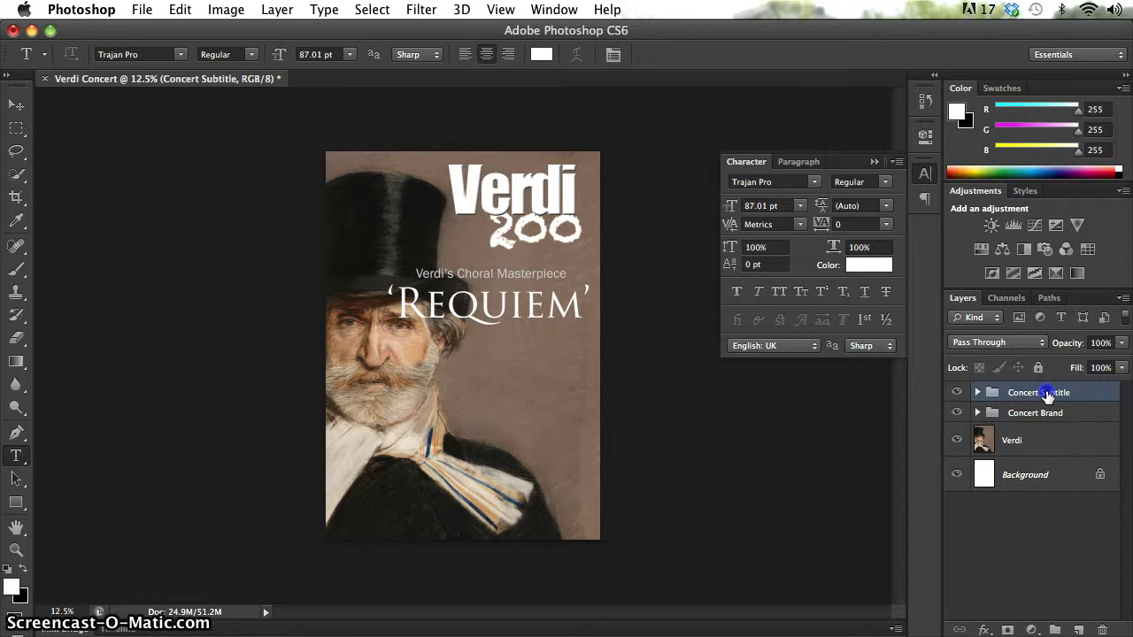
Reorder the Concert Subtitle group so it sits directly below the Concert Brand group, leaving both groups collapsed
drag(1047, 396, 1045, 414)
click(978, 392)
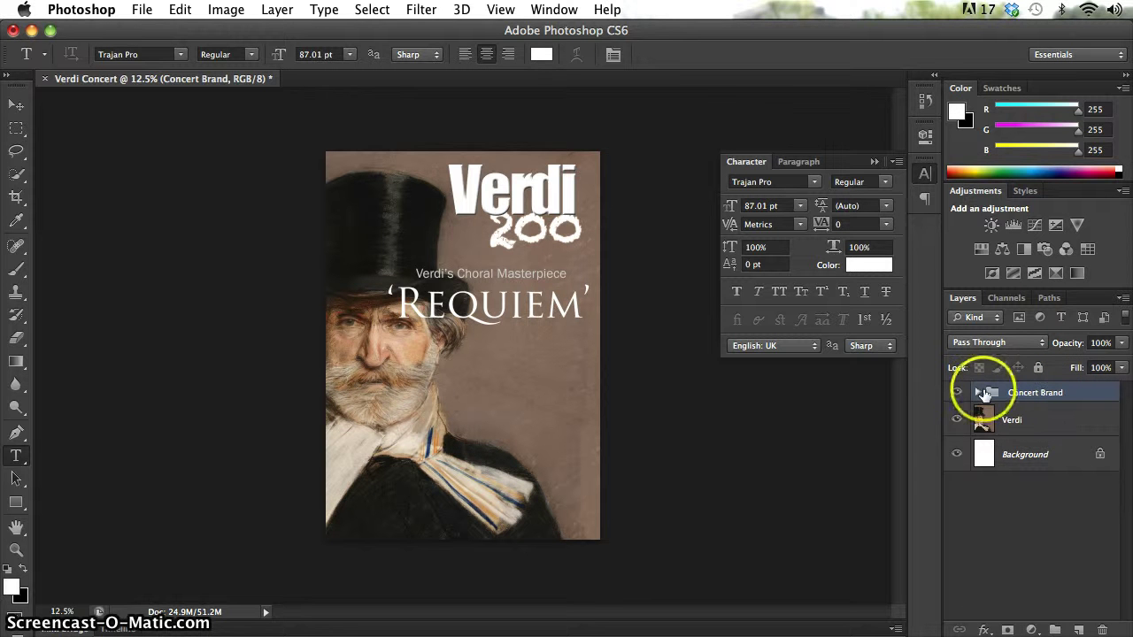
drag(1004, 383, 1047, 434)
click(977, 392)
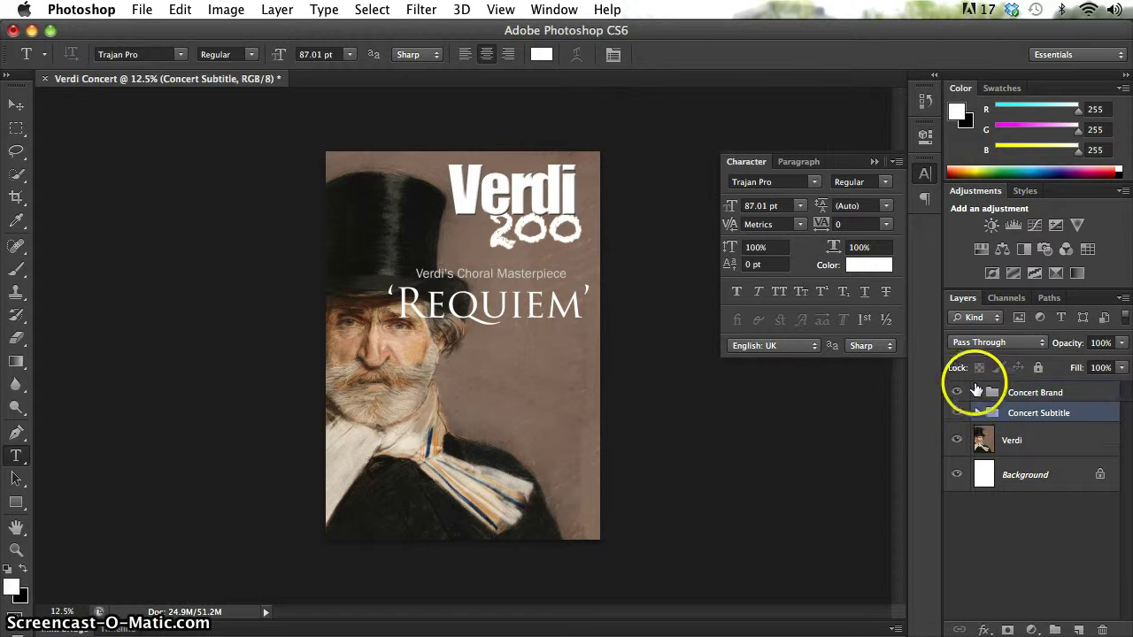
drag(979, 420, 980, 382)
click(976, 392)
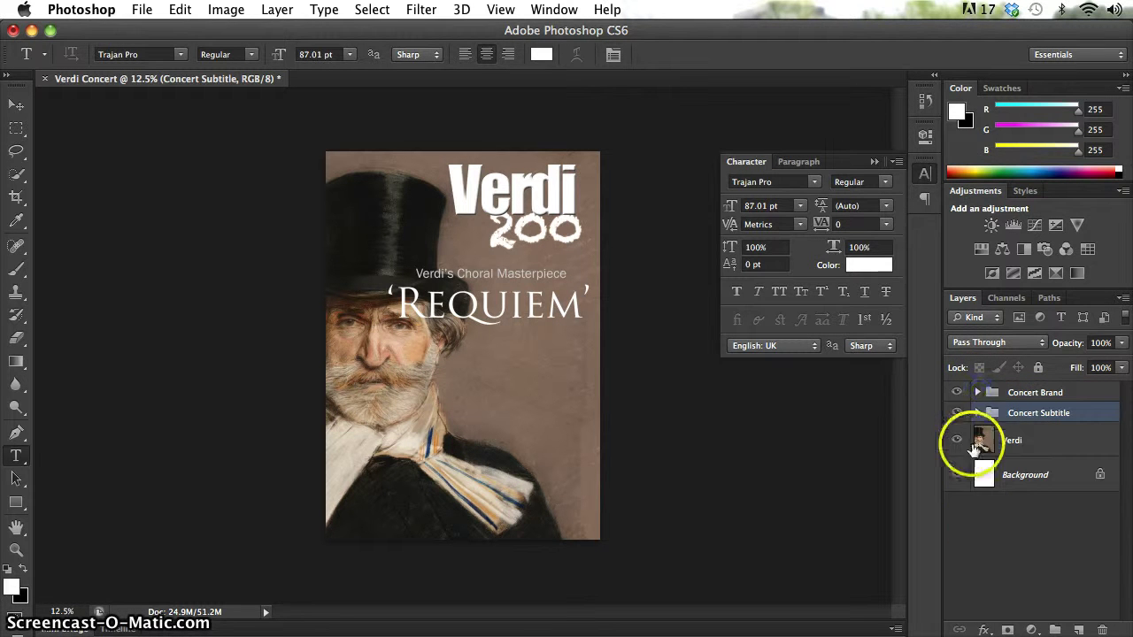
click(976, 414)
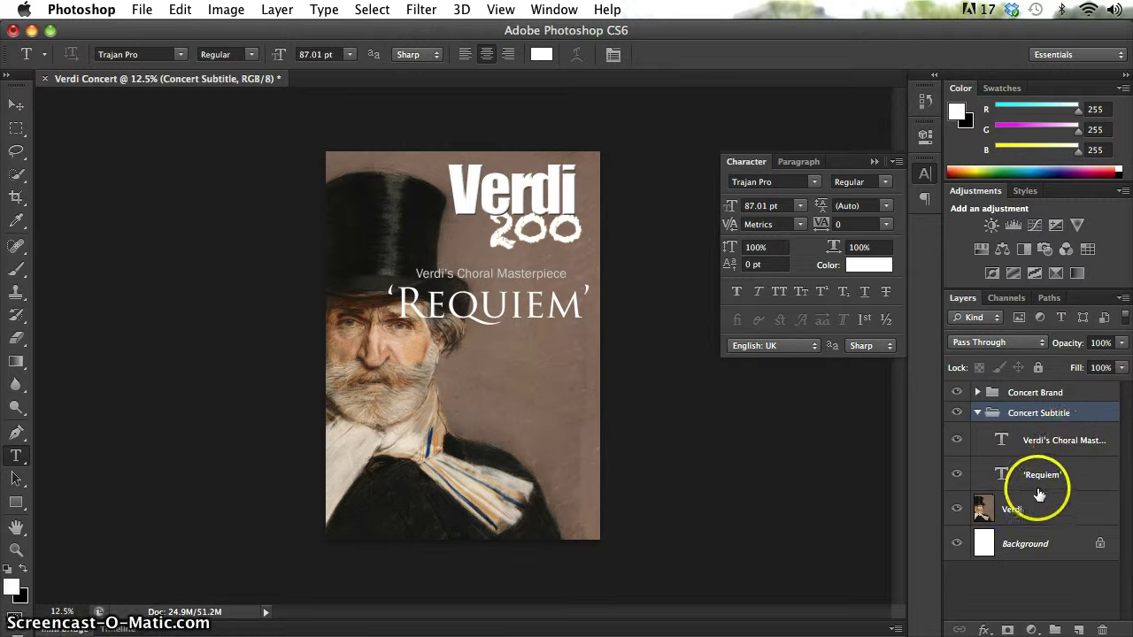
click(977, 413)
click(964, 424)
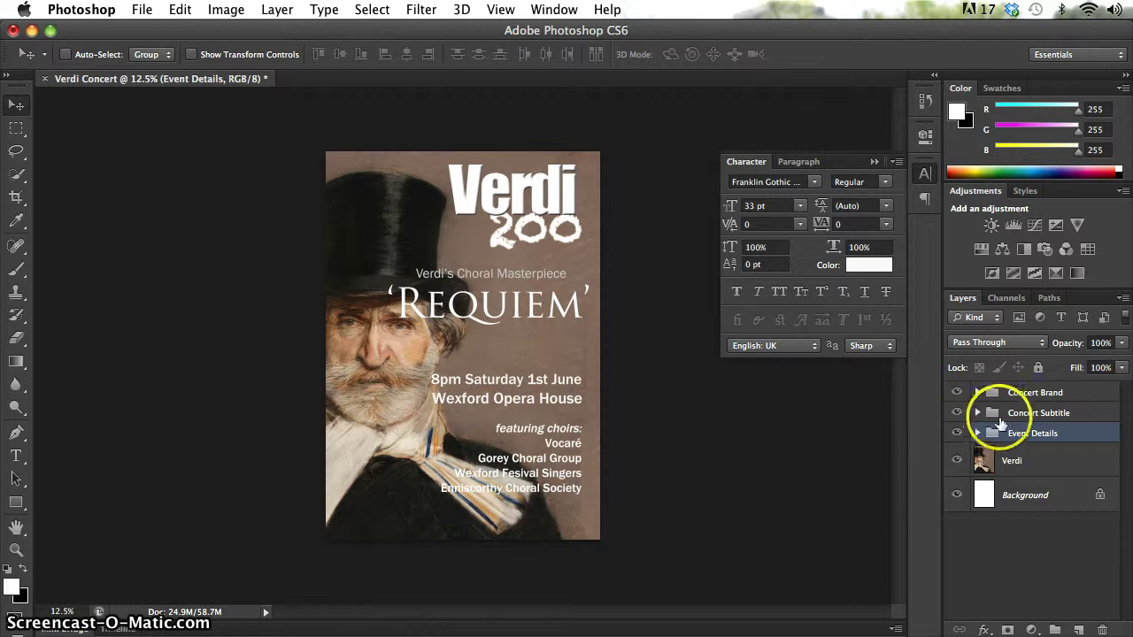
Check the layers inside the Event Details group and shift its whole text block slightly up on the poster
click(979, 433)
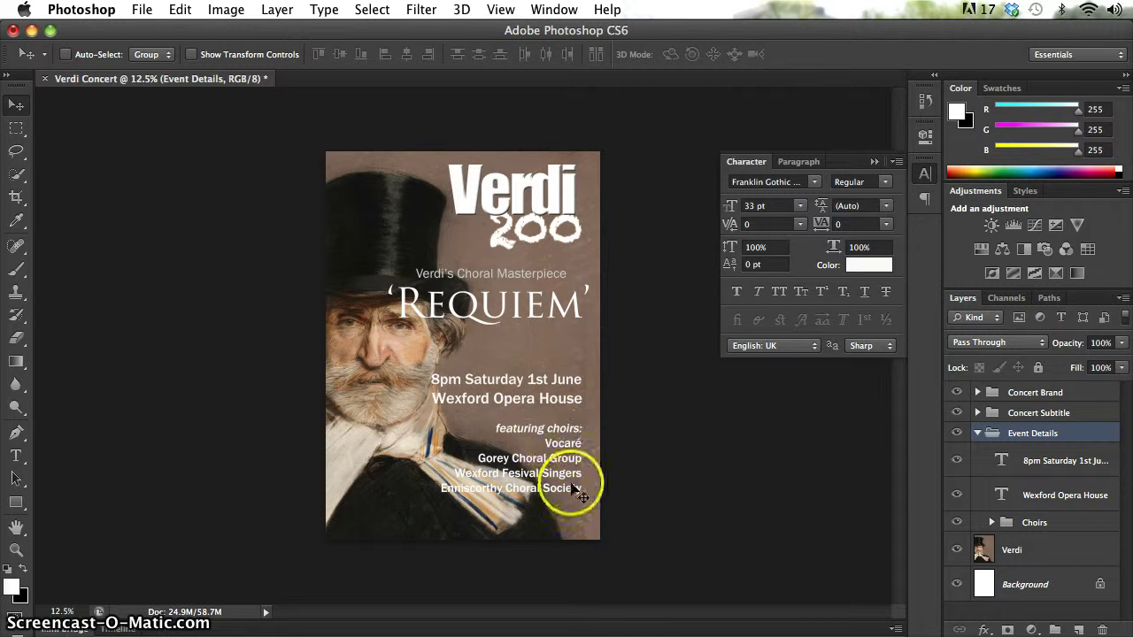
click(992, 523)
click(992, 523)
click(973, 436)
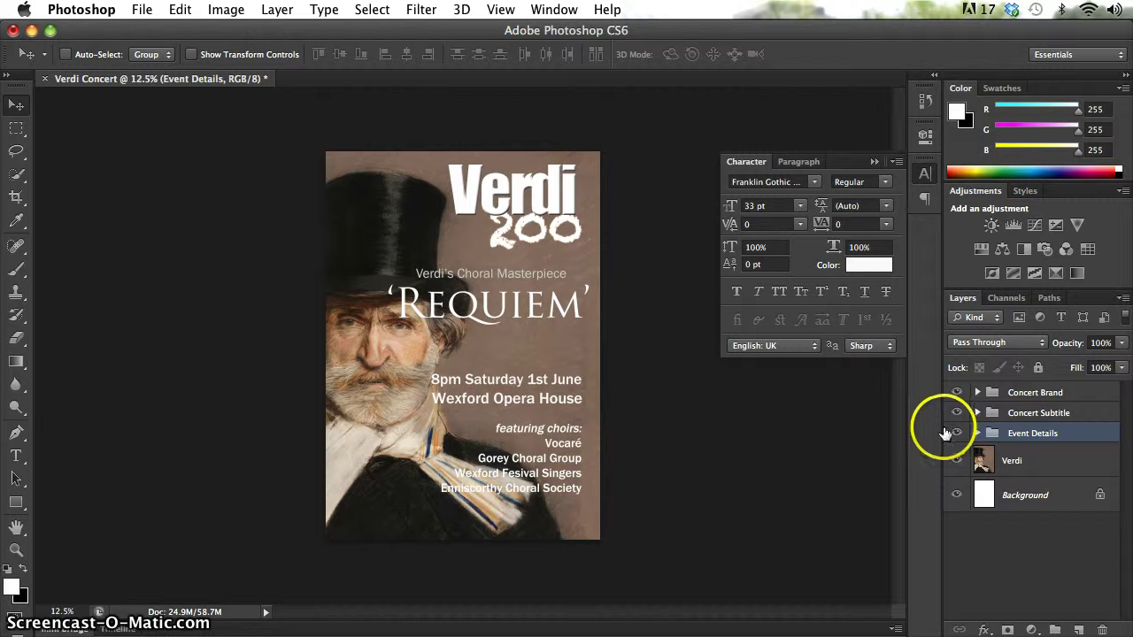
drag(559, 440, 560, 407)
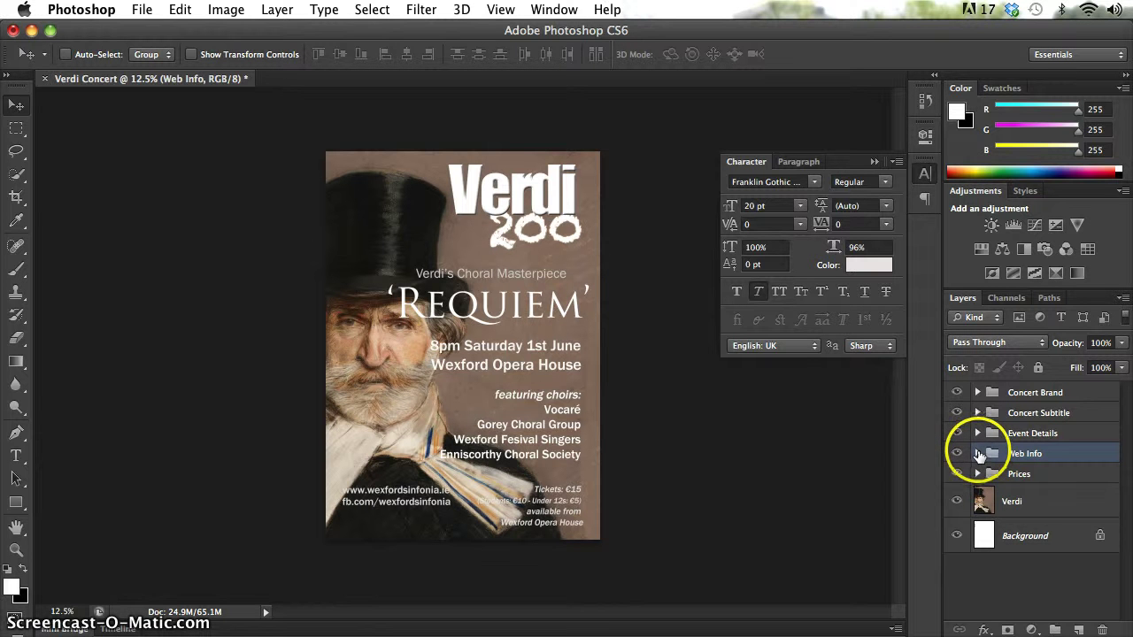
Examine the text layers inside the Web Info and Prices groups
click(978, 453)
click(1033, 522)
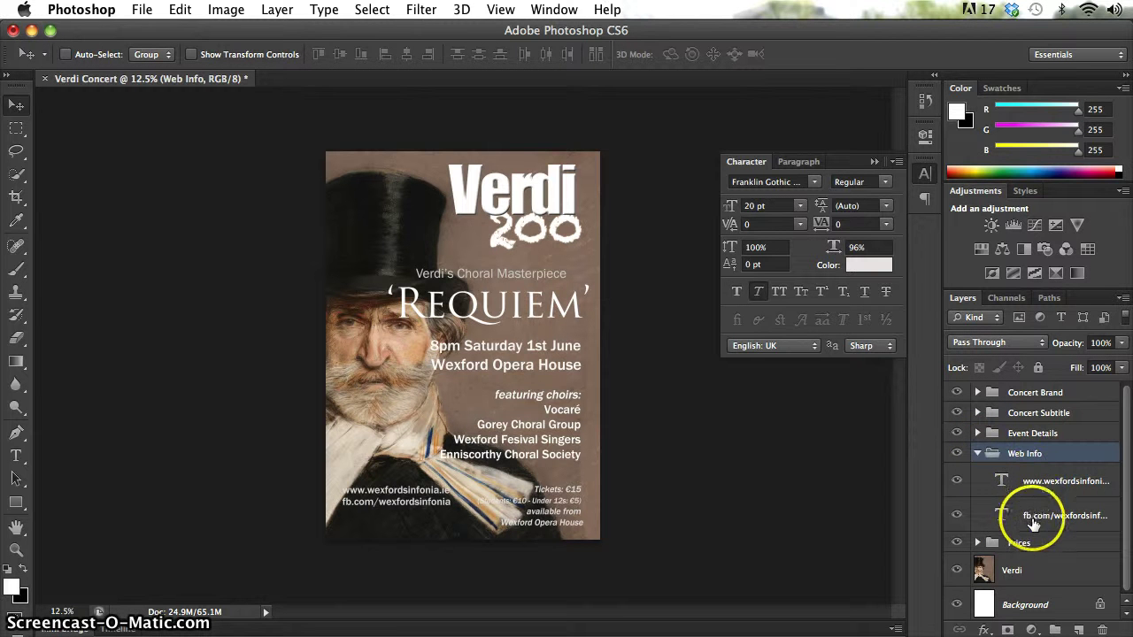
drag(1033, 523, 977, 453)
click(977, 454)
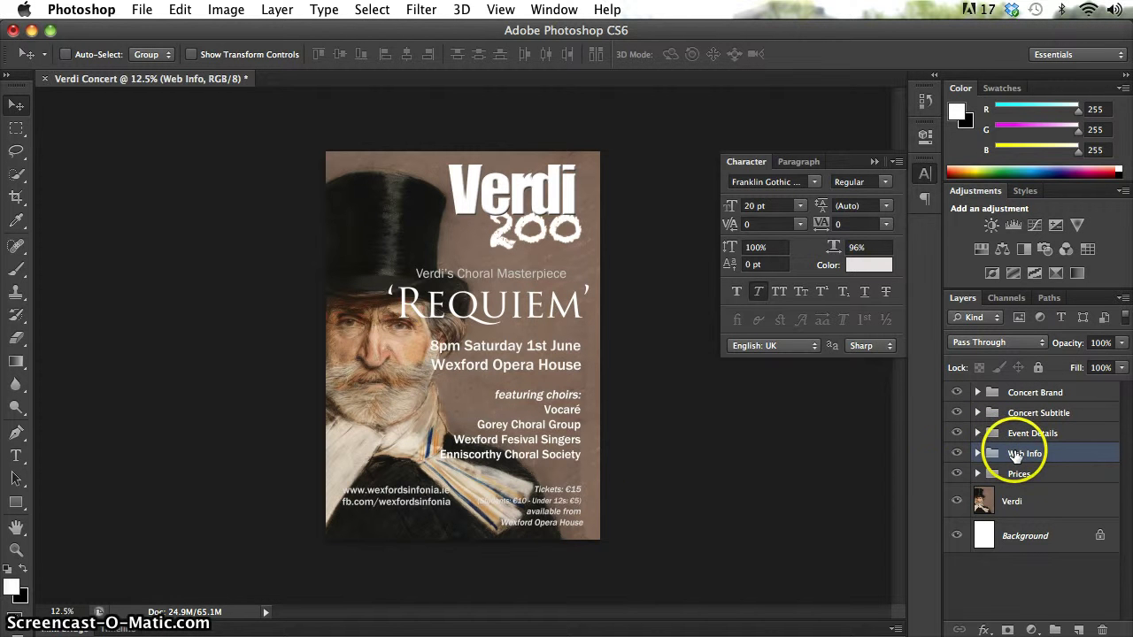
click(978, 474)
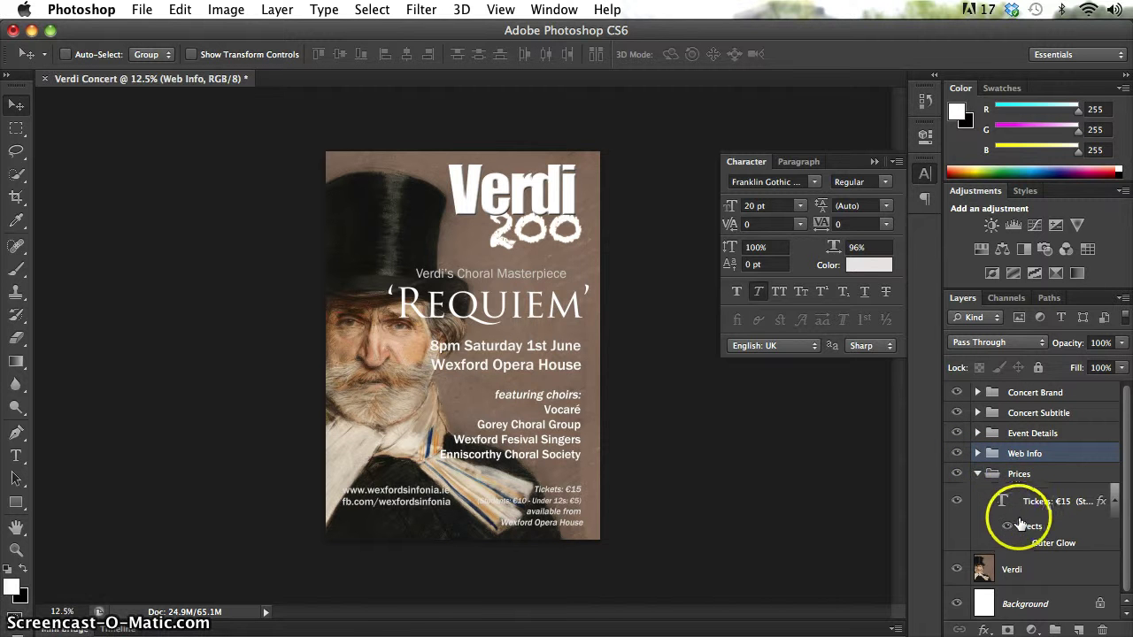
click(977, 474)
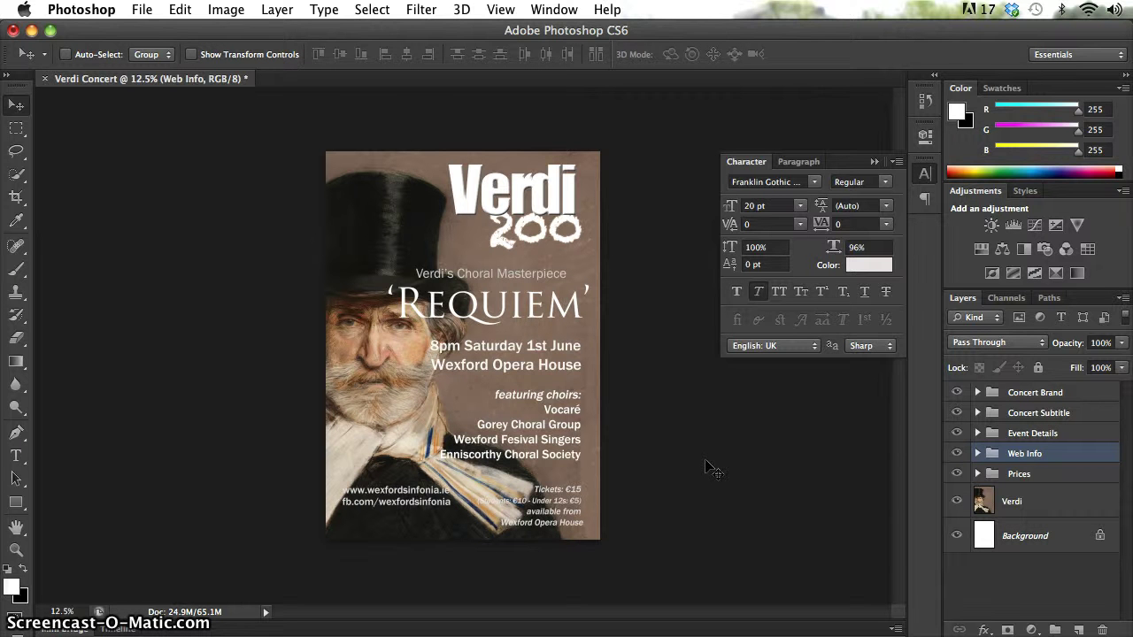
Review how the layers are organised inside the Prices, Web Info, Event Details and Concert Subtitle groups, leaving all of them collapsed
click(977, 473)
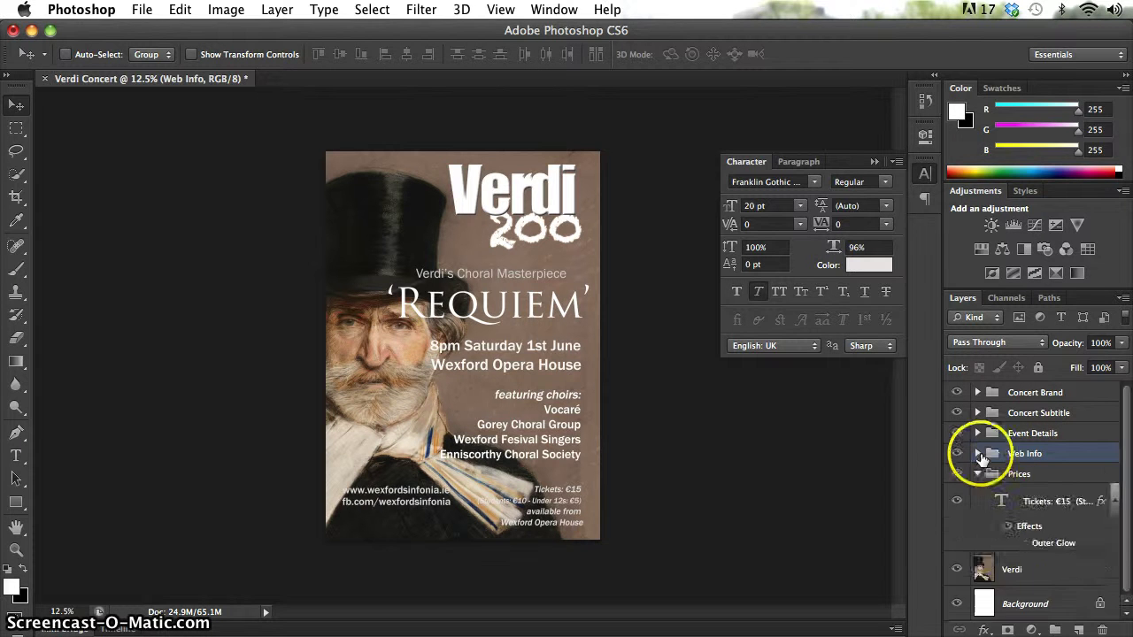
click(978, 452)
click(977, 433)
click(982, 412)
click(977, 412)
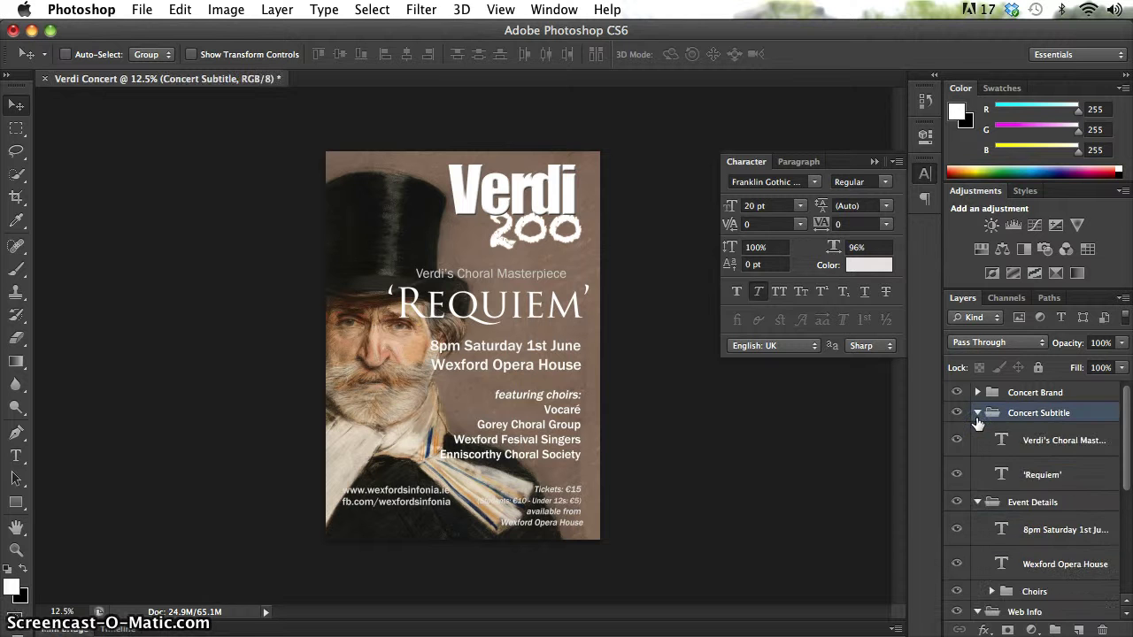
click(977, 412)
click(977, 432)
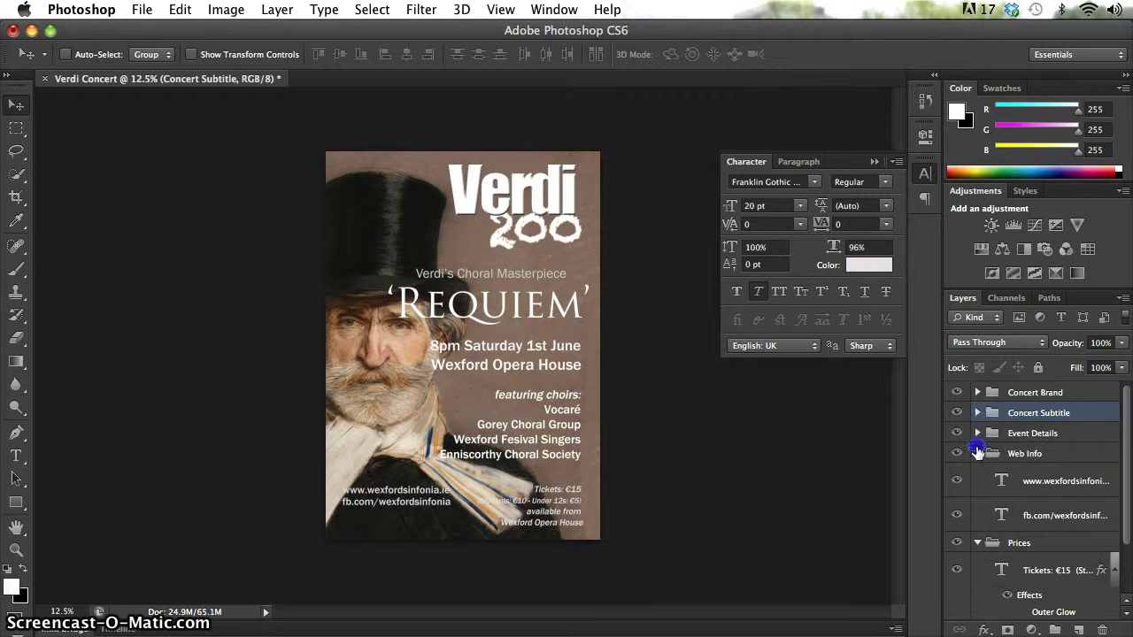
click(977, 453)
click(977, 473)
click(1009, 454)
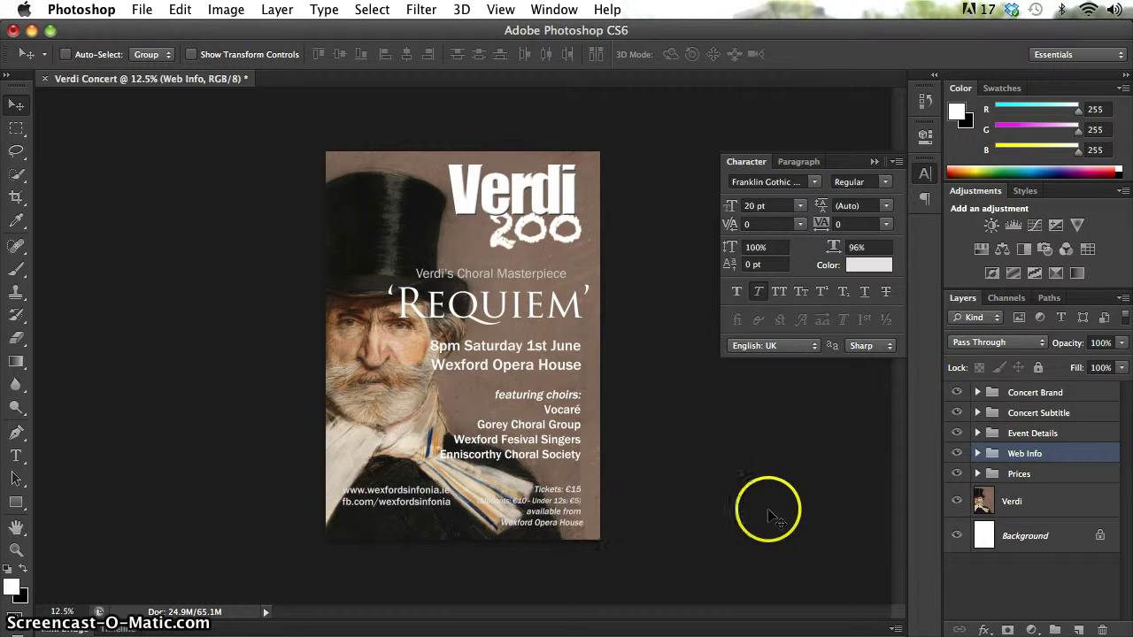
Add a new empty layer directly above the Verdi portrait layer
click(1036, 505)
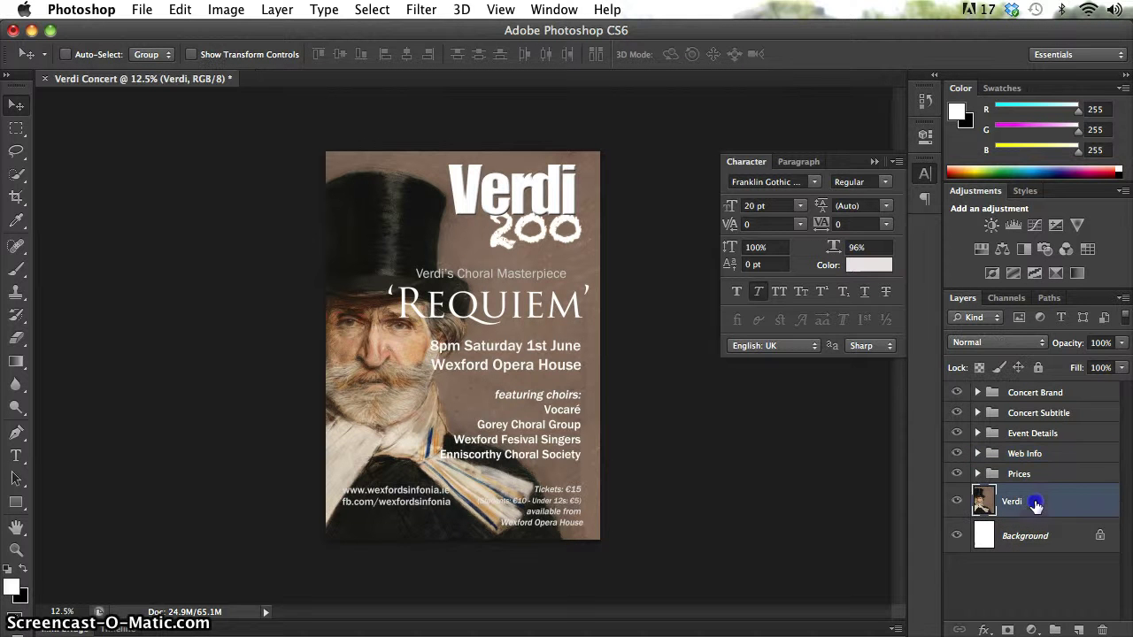
click(1077, 629)
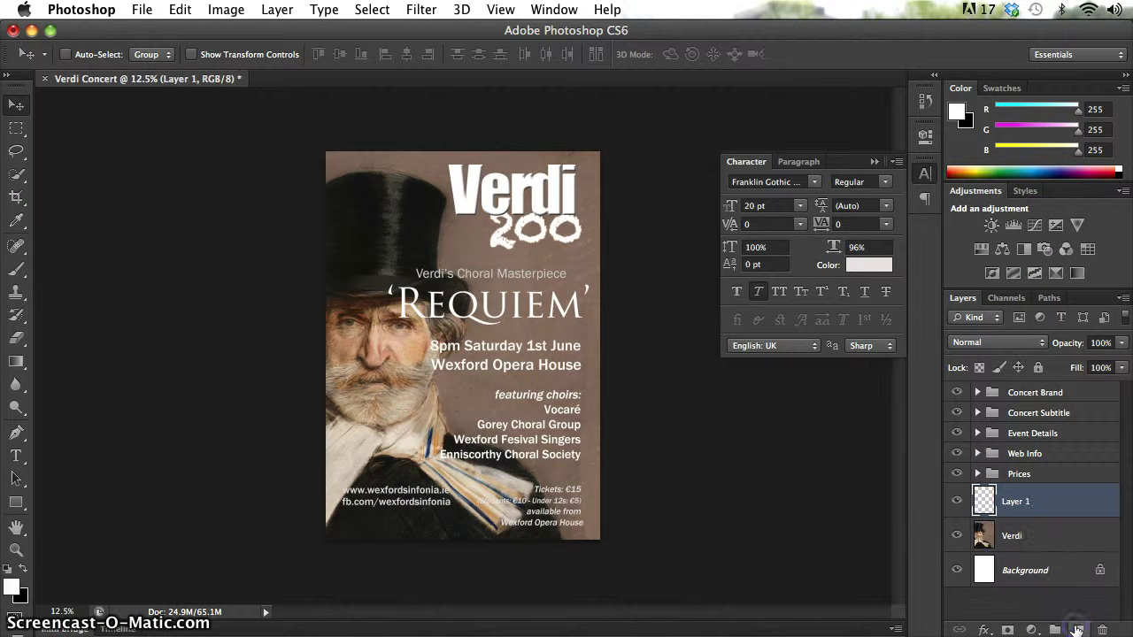
Fill a rectangular band across the poster's bottom with black on the new layer, behind the web and price text, and lower its opacity to 64%
click(16, 129)
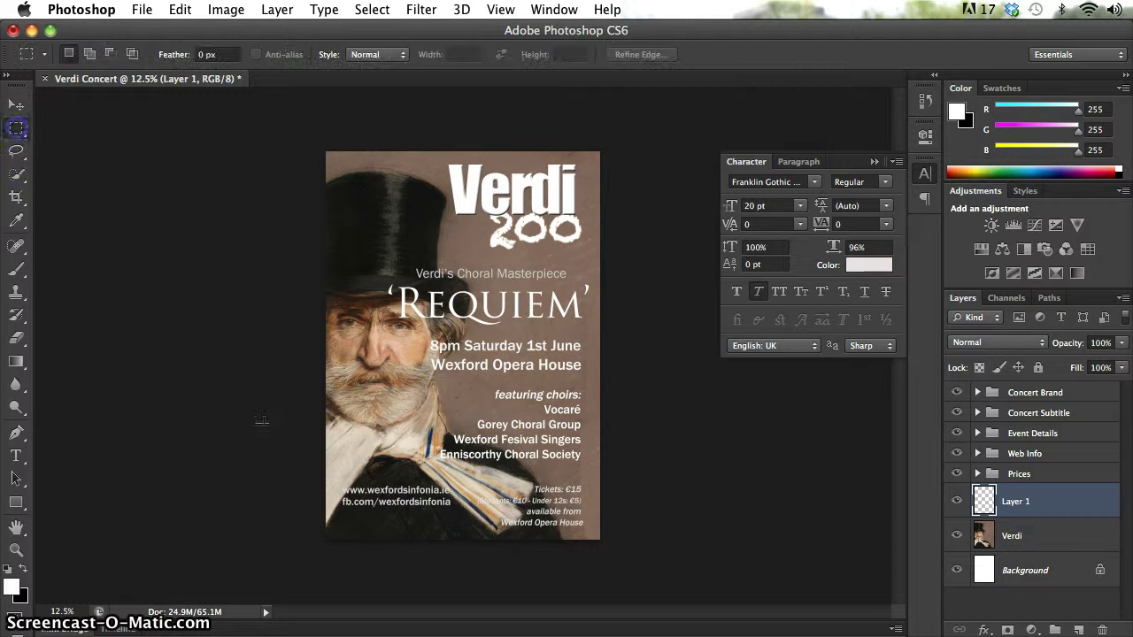
drag(305, 467, 693, 592)
click(15, 361)
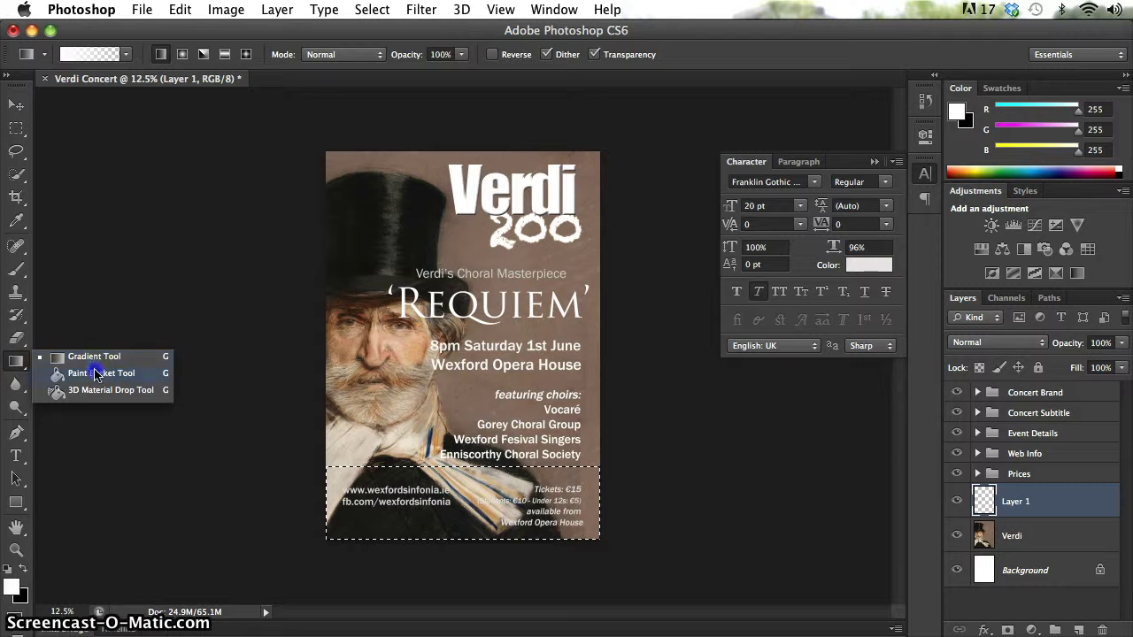
click(97, 373)
click(23, 569)
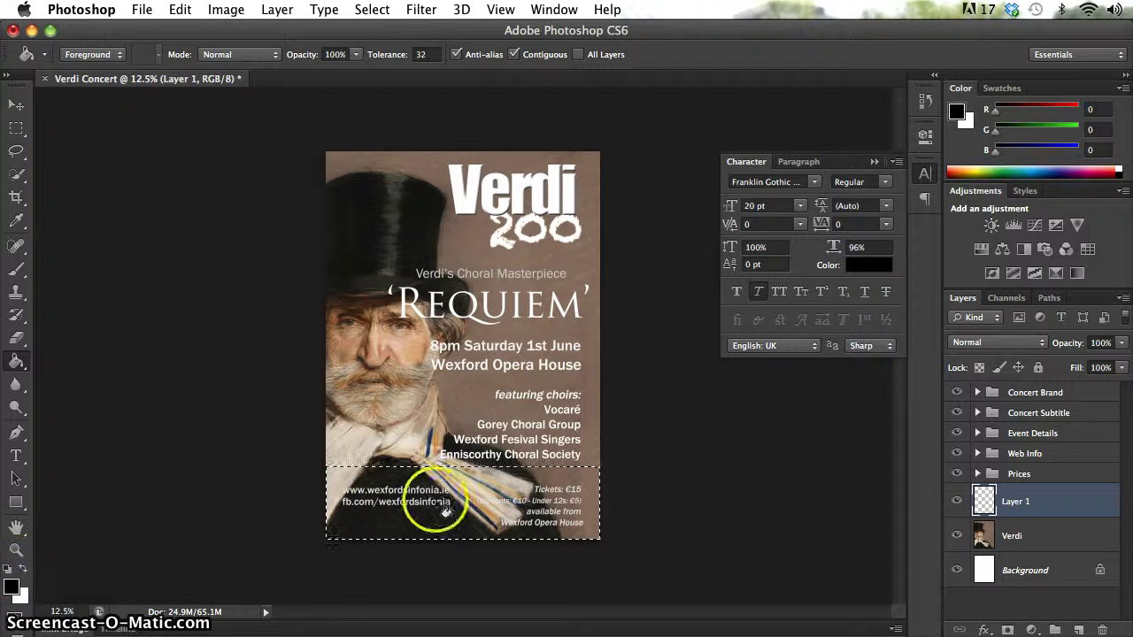
click(468, 482)
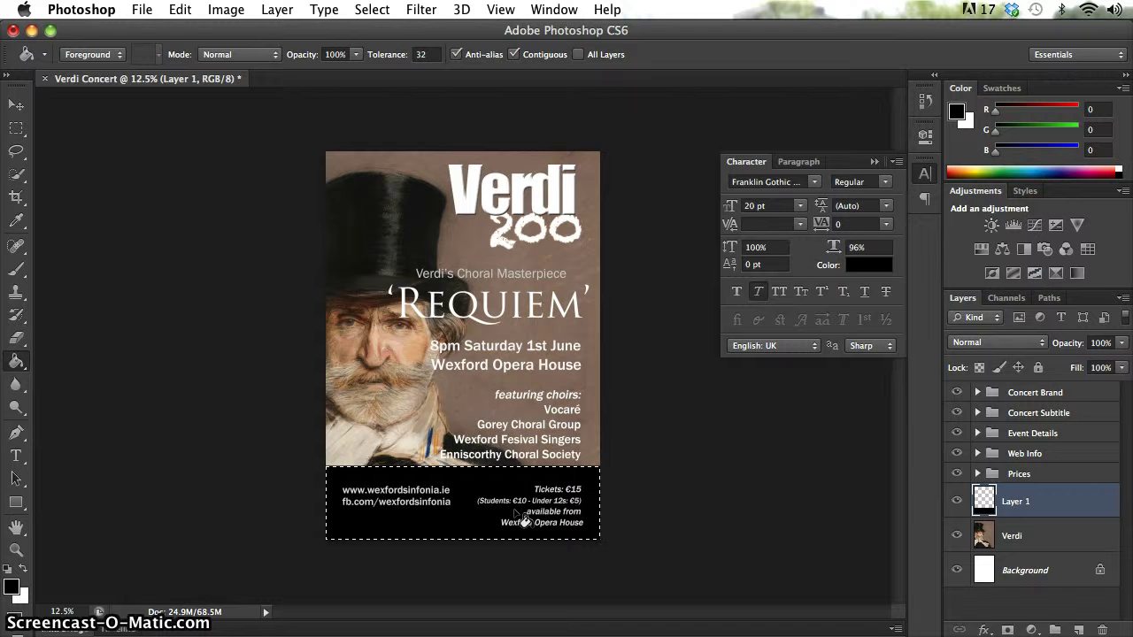
click(598, 507)
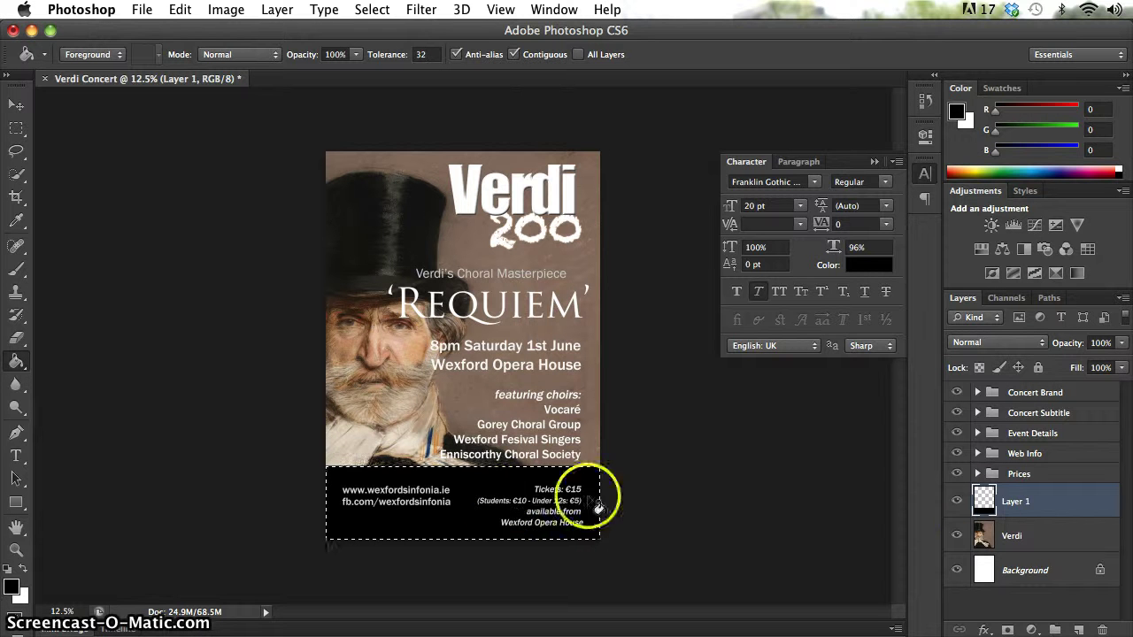
key(ctrl+d)
click(1123, 344)
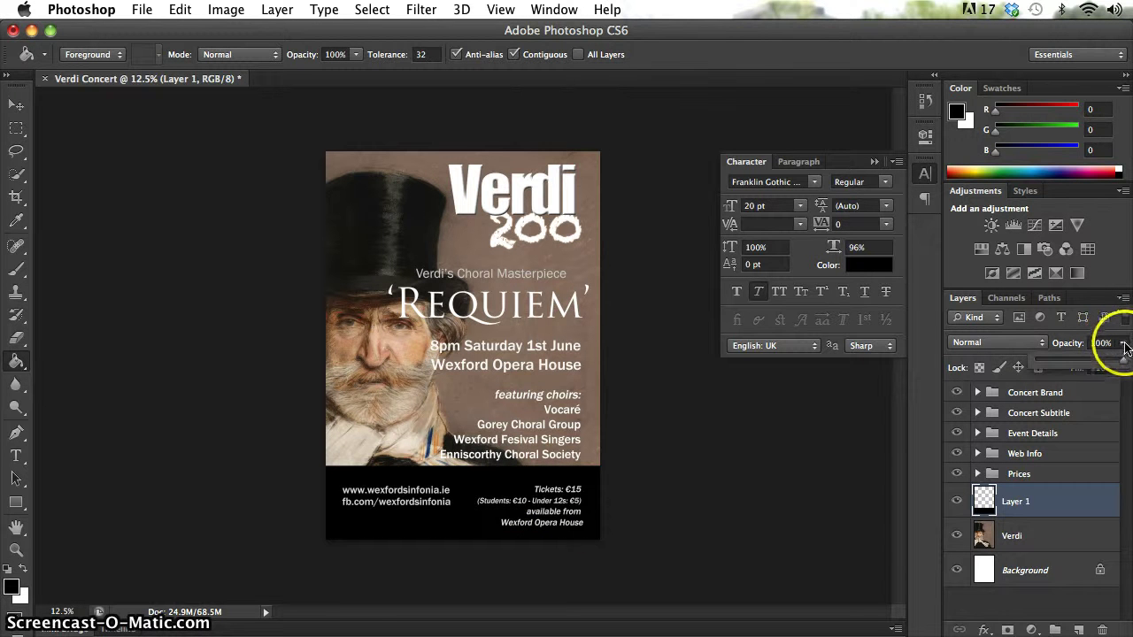
drag(1116, 363, 1097, 364)
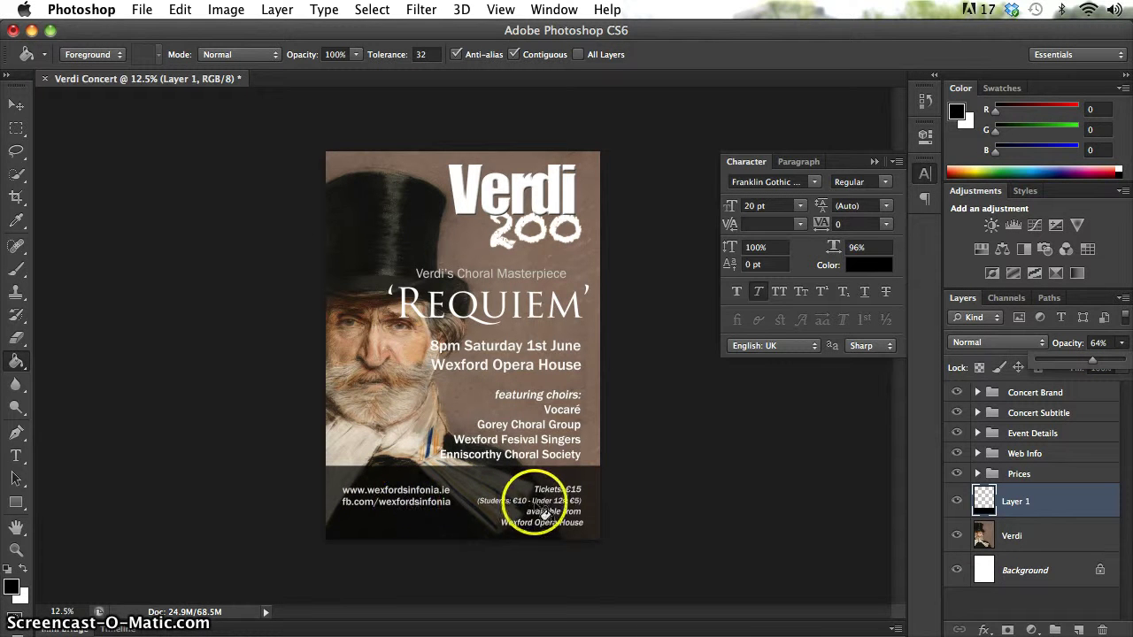
Check the layers in the Sponsor Logos group and move the logos into the dark band below the web addresses
key(v)
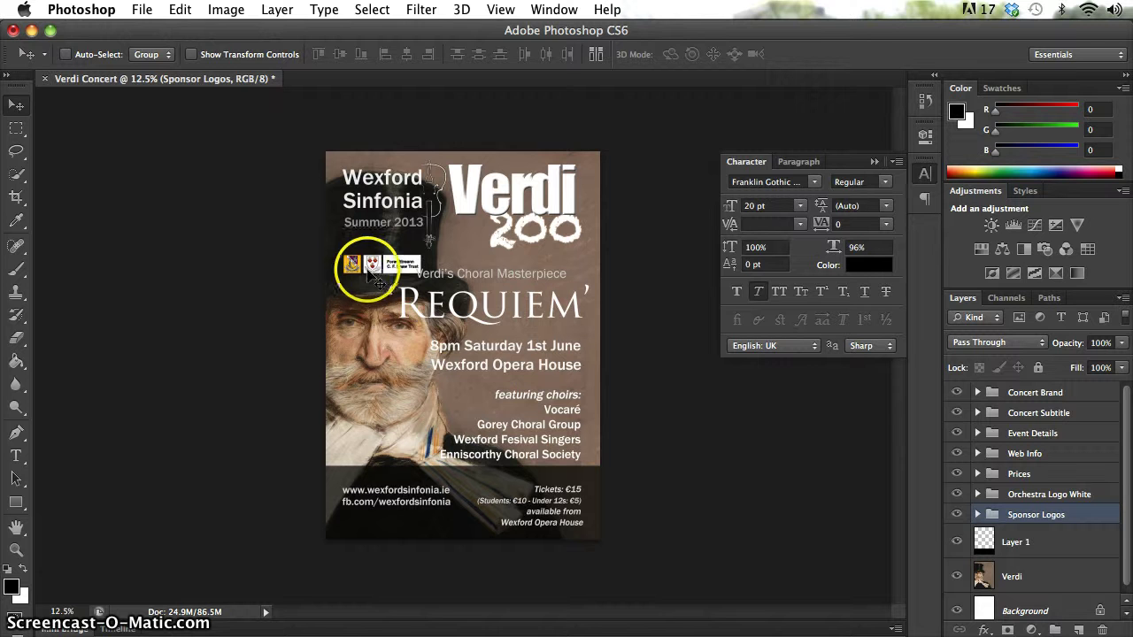
click(977, 514)
scroll(1062, 535, down, 2)
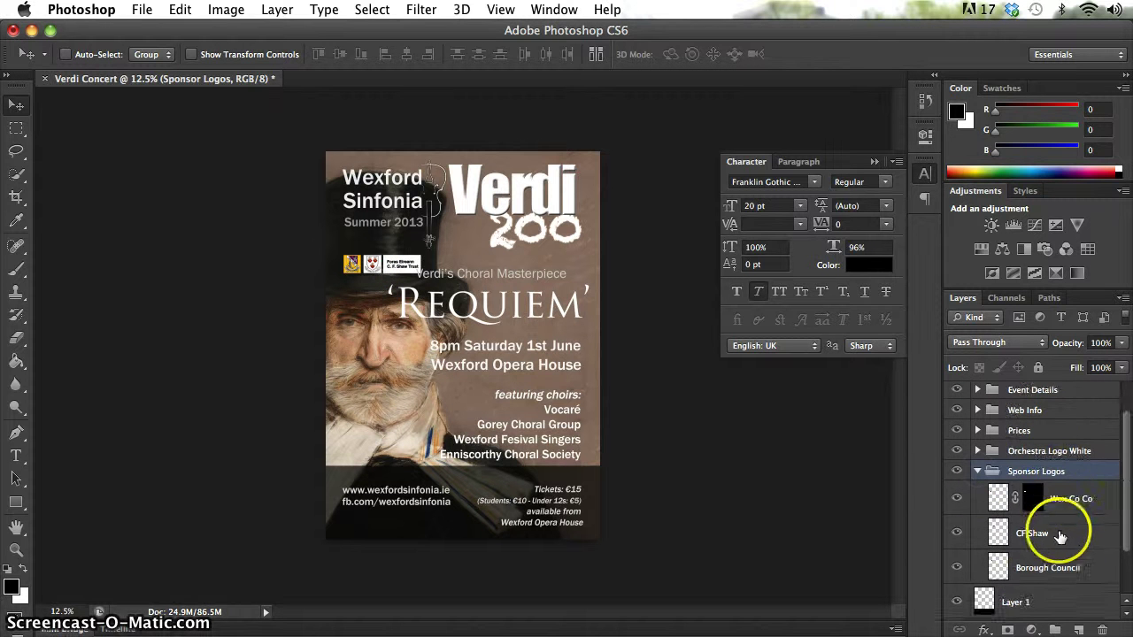
click(977, 470)
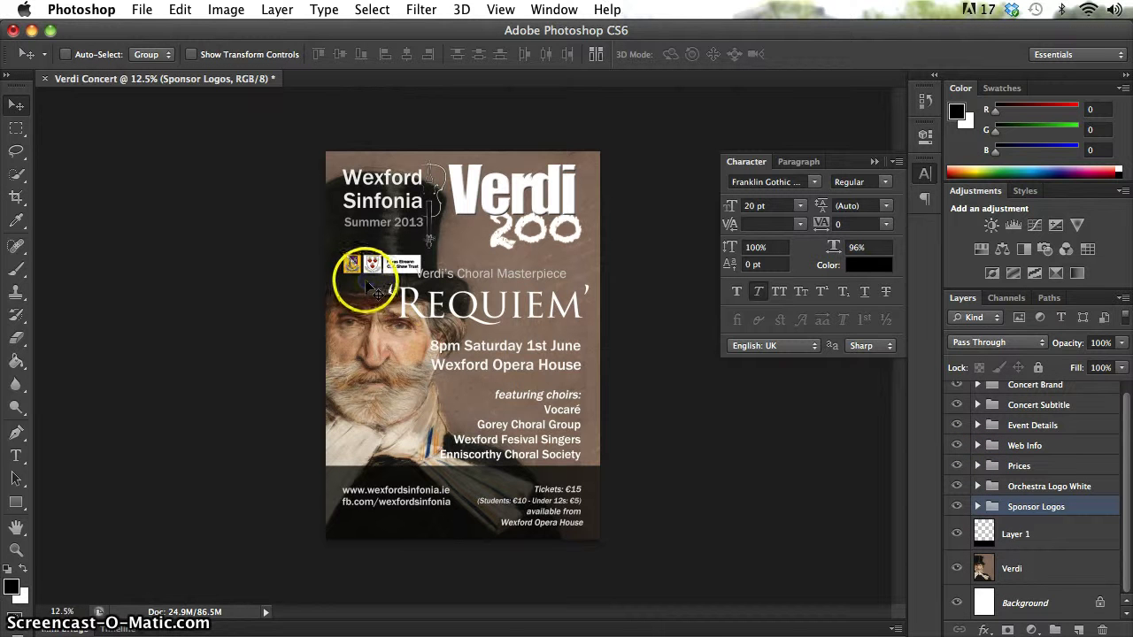
drag(369, 284, 375, 538)
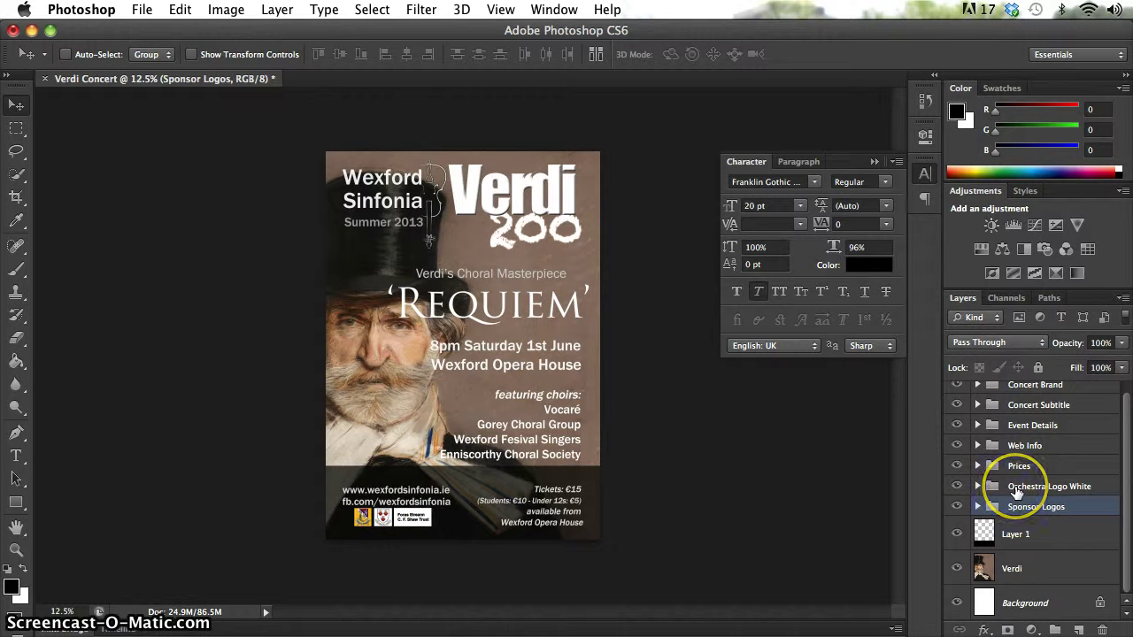
Move the Orchestra Logo White group to the top of the layer stack, above Concert Brand
click(1074, 487)
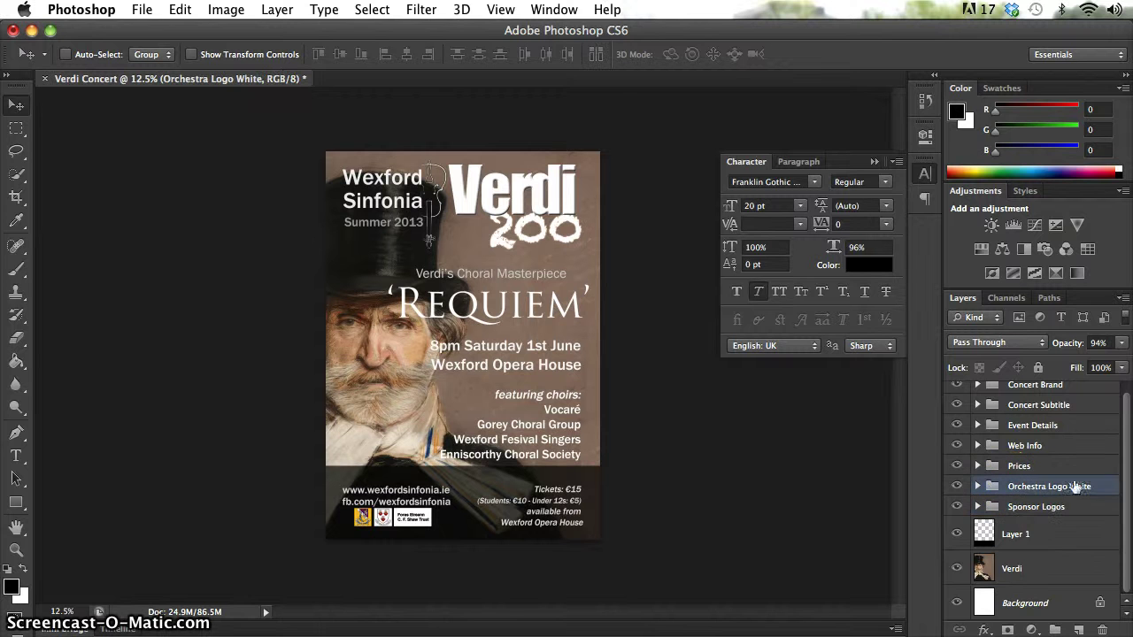
drag(1129, 475, 1129, 467)
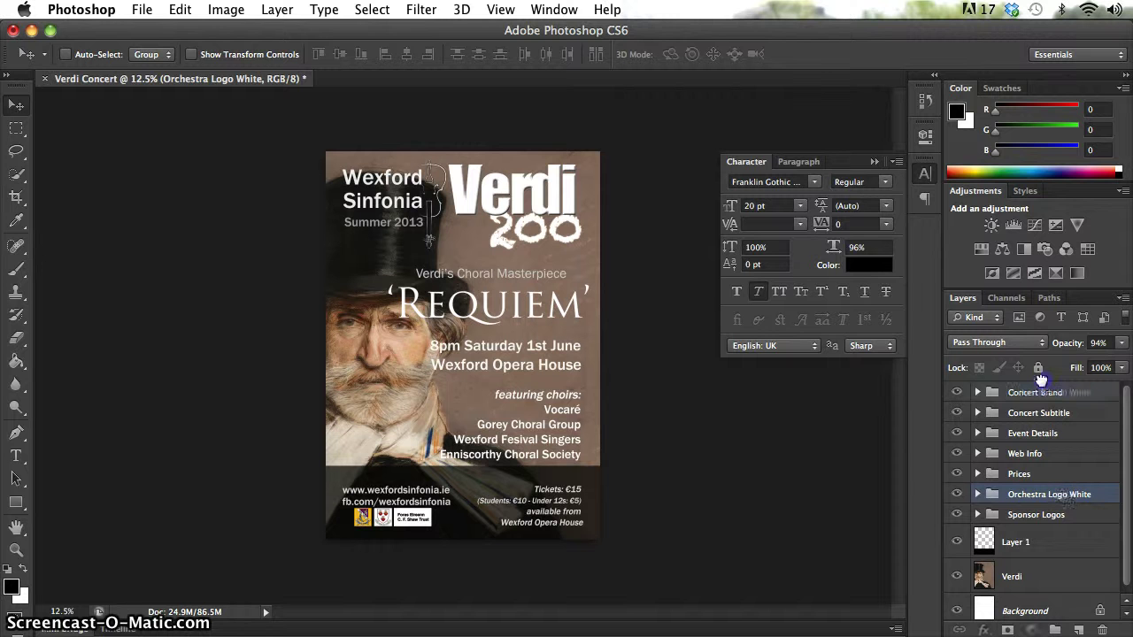
drag(1042, 391, 1040, 391)
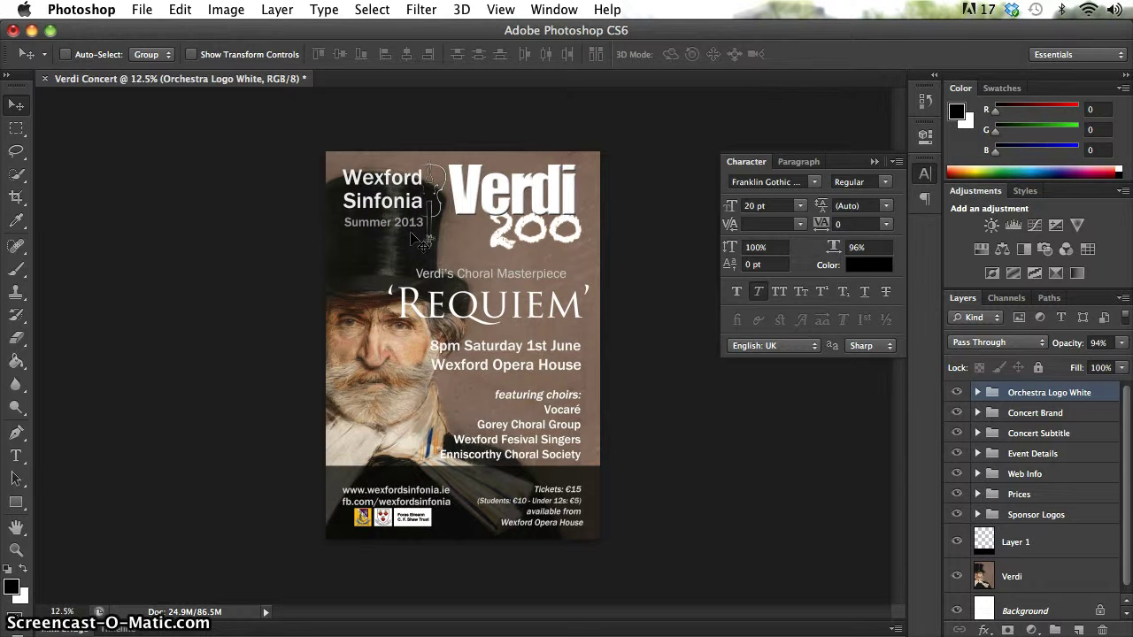
Nudge the Wexford Sinfonia logo slightly left and up, away from the Verdi title
key(shift+Left)
key(shift+Left)
key(shift+Left)
key(shift+Left)
key(shift+Left)
key(shift+Left)
key(shift+Up)
key(shift+Up)
key(shift+Up)
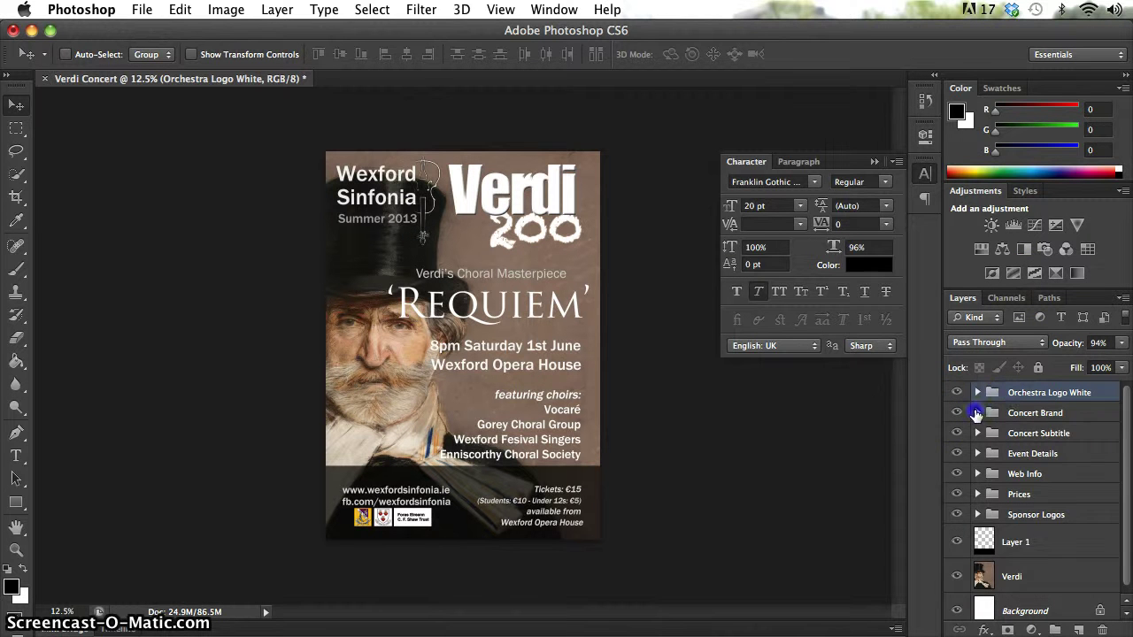
Reduce the Verdi title text in the Concert Brand group to 131.11 pt and collapse the group
click(977, 413)
click(1018, 442)
key(t)
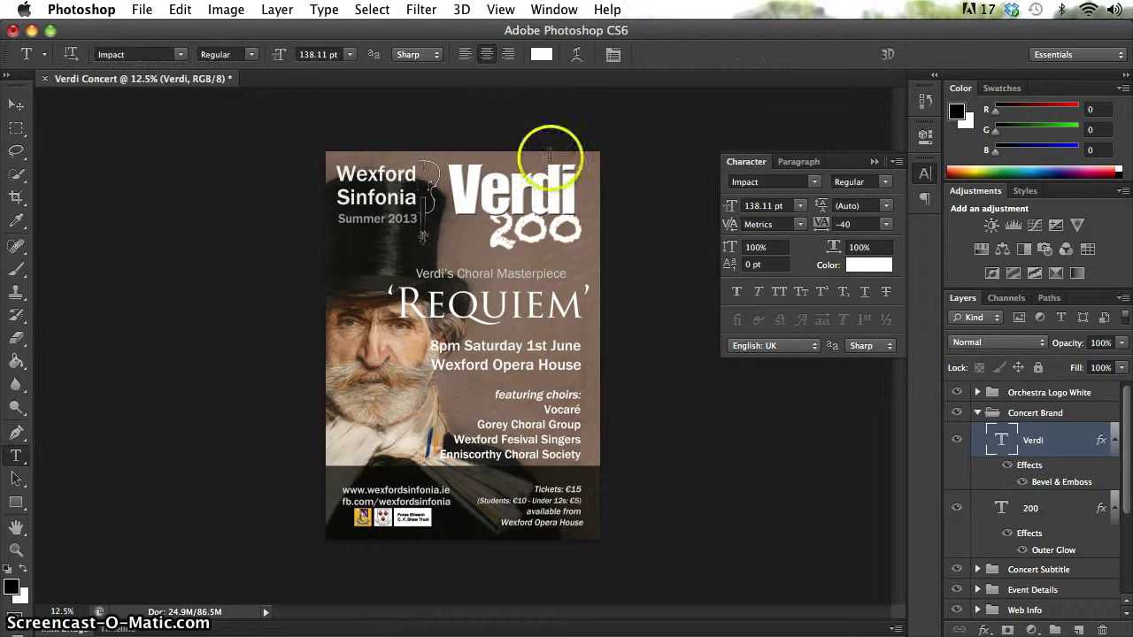
drag(571, 182, 431, 193)
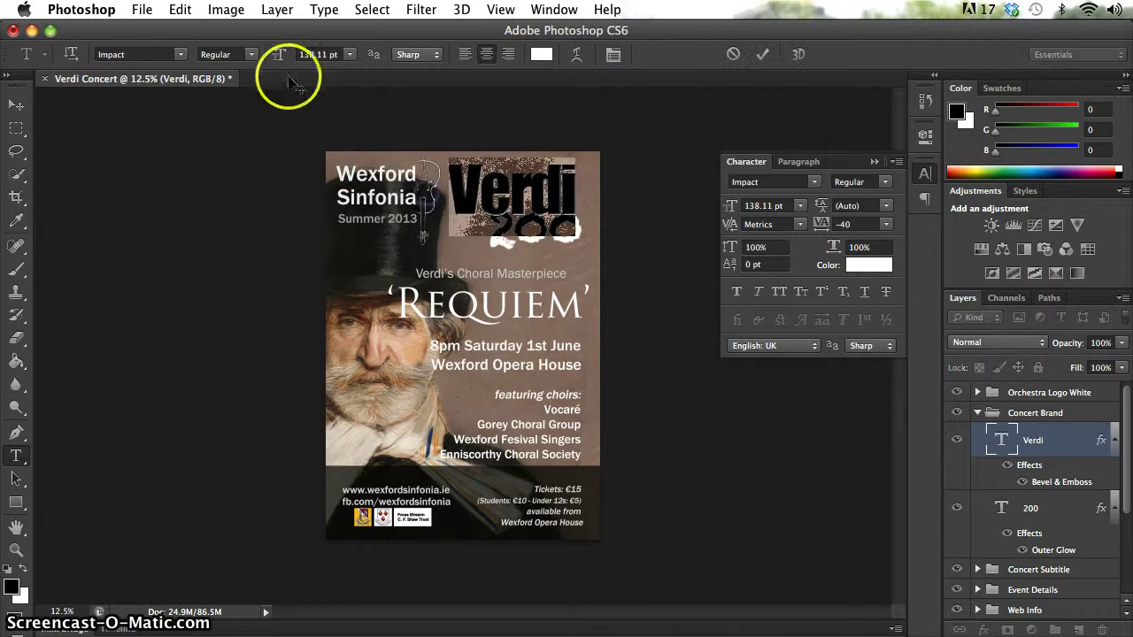
click(316, 54)
key(Down)
key(Down)
key(Down)
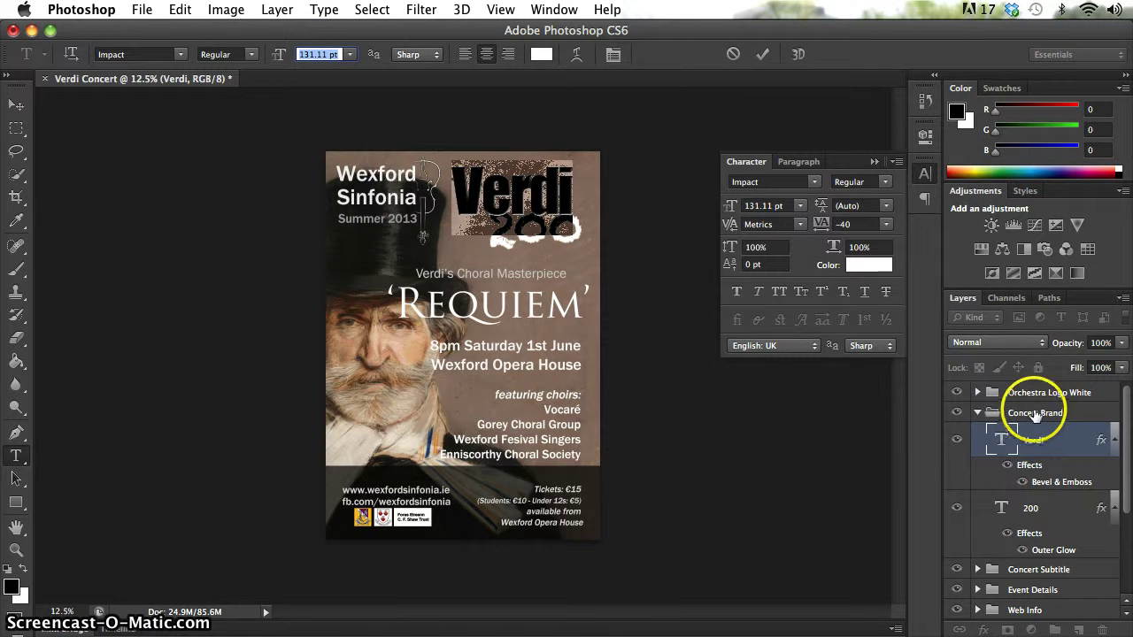
key(super+Return)
click(977, 412)
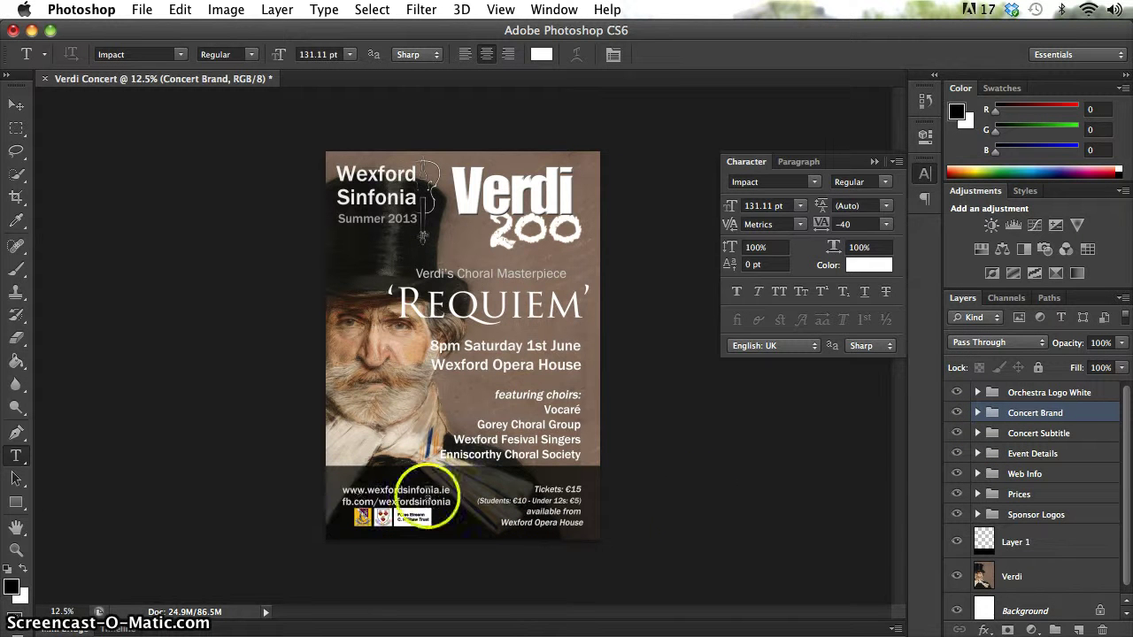
Shift the Web Info text slightly up, leaving more space above the sponsor logos
click(998, 476)
key(v)
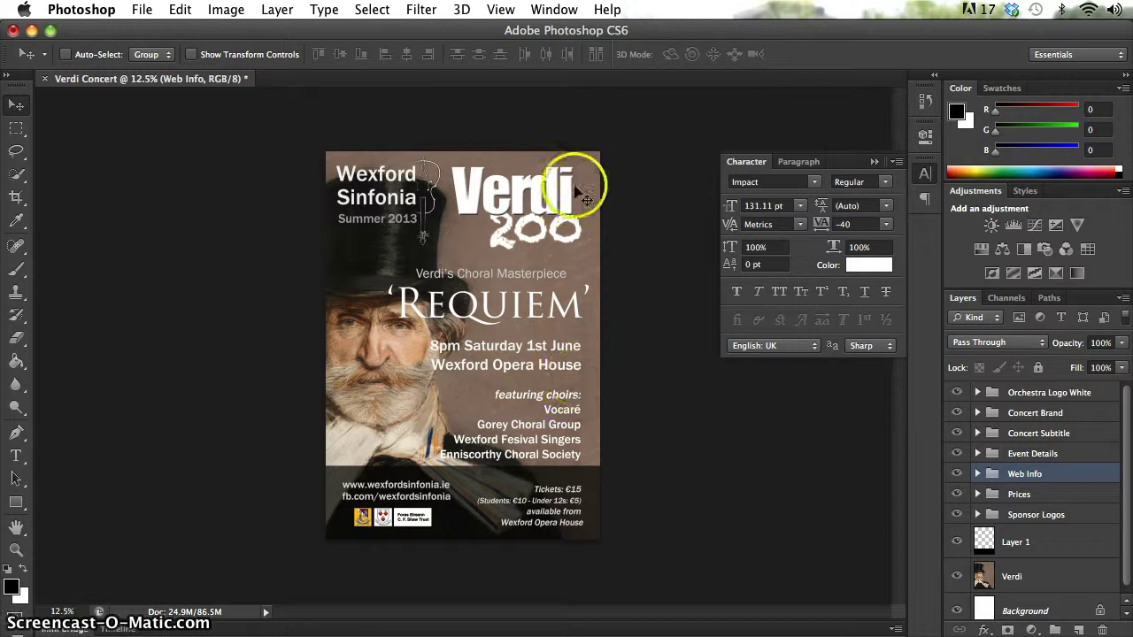
Add a vertical guide at 0 cm and reposition it along the right edge of the 200 and event details text
click(565, 9)
mouse_move(510, 7)
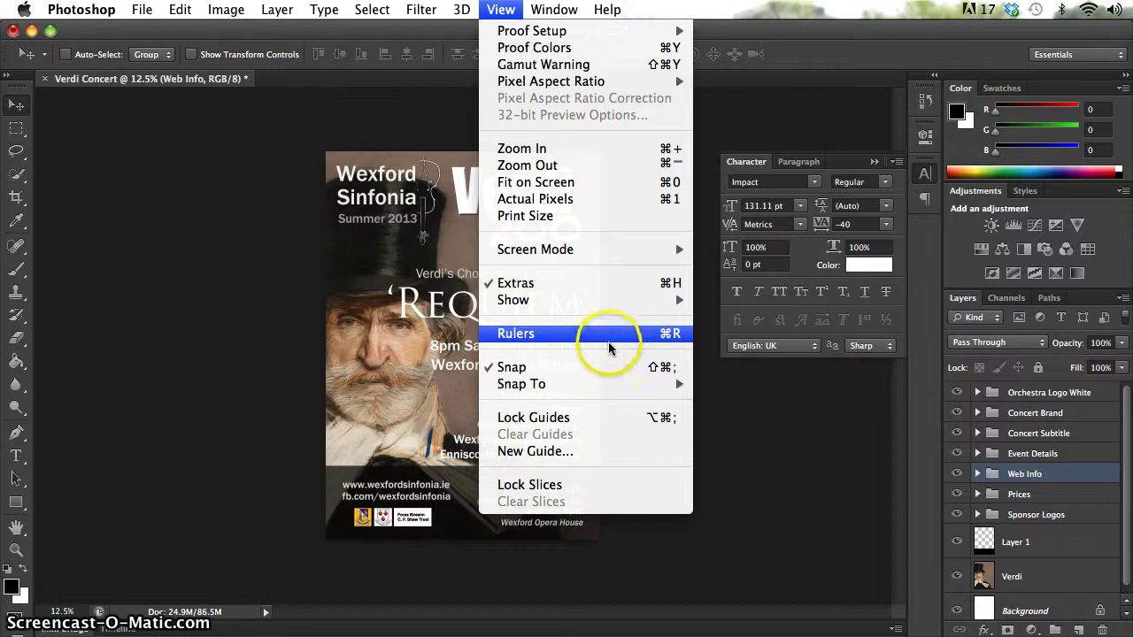
click(609, 451)
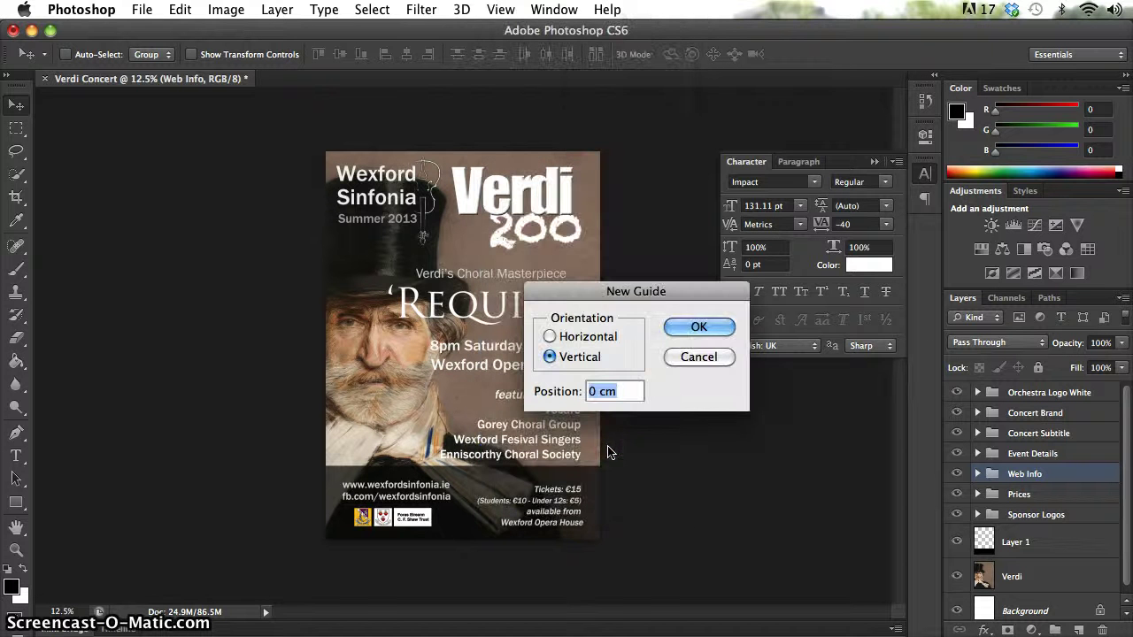
click(698, 326)
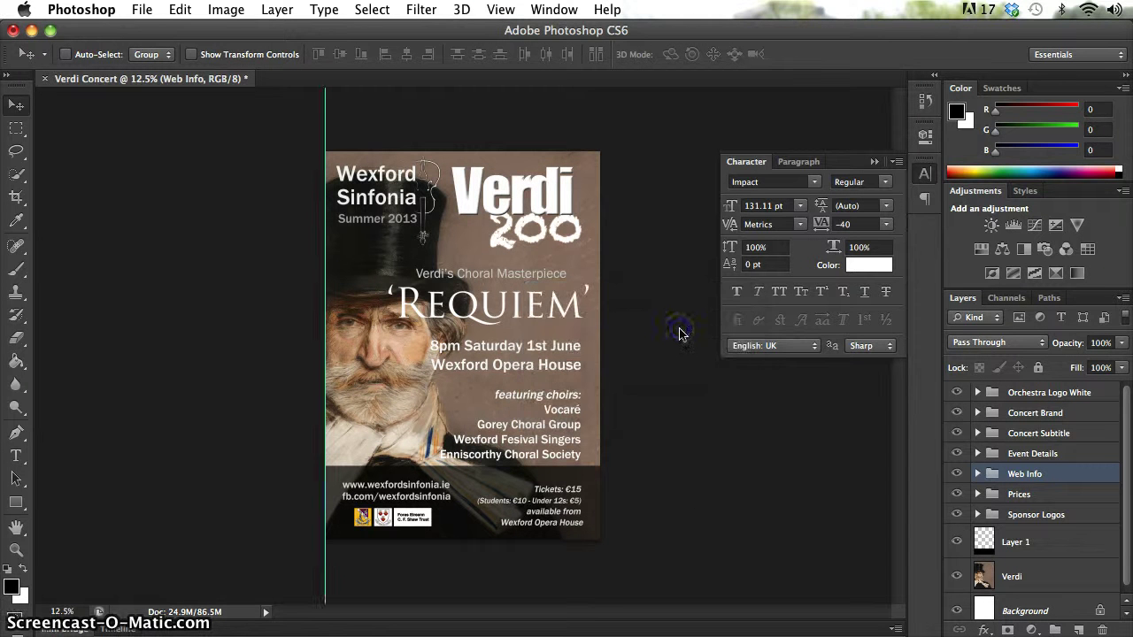
drag(328, 113, 581, 133)
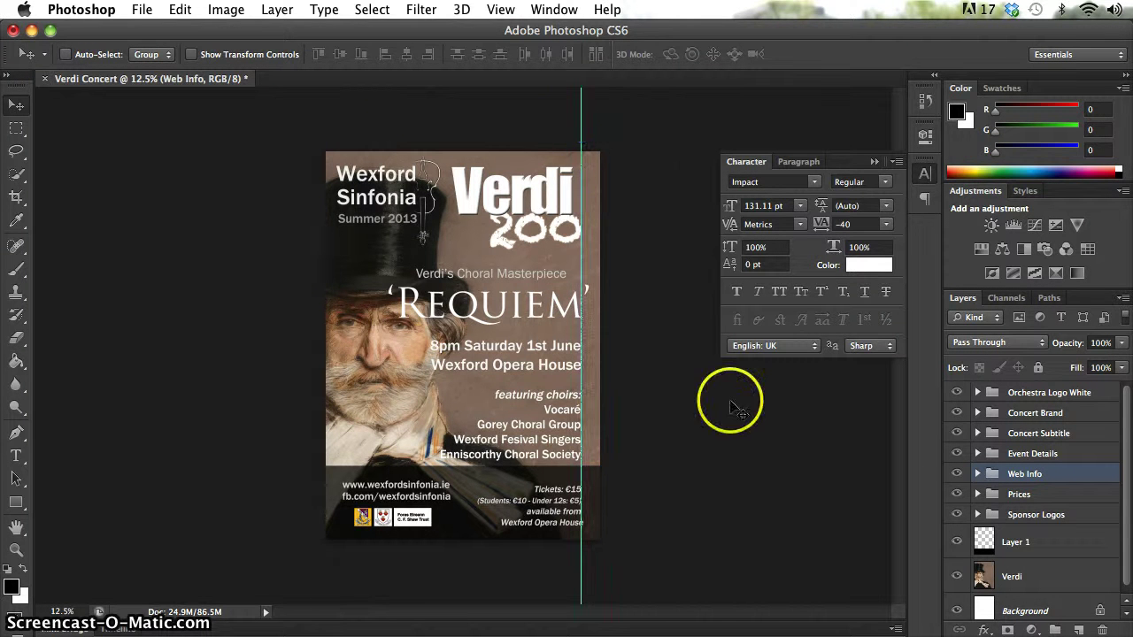
Move the Verdi title right until its right edge meets the guide, and collapse the Concert Brand group
click(977, 412)
click(973, 445)
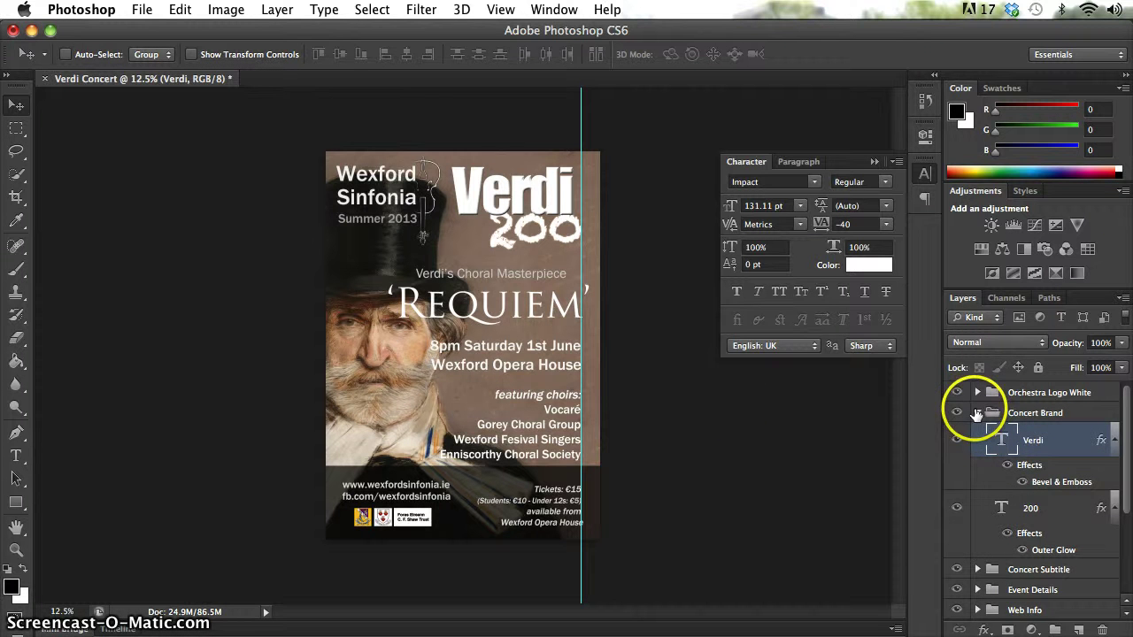
key(shift+Right)
key(shift+Right)
key(shift+Right)
key(shift+Right)
key(shift+Right)
key(shift+Right)
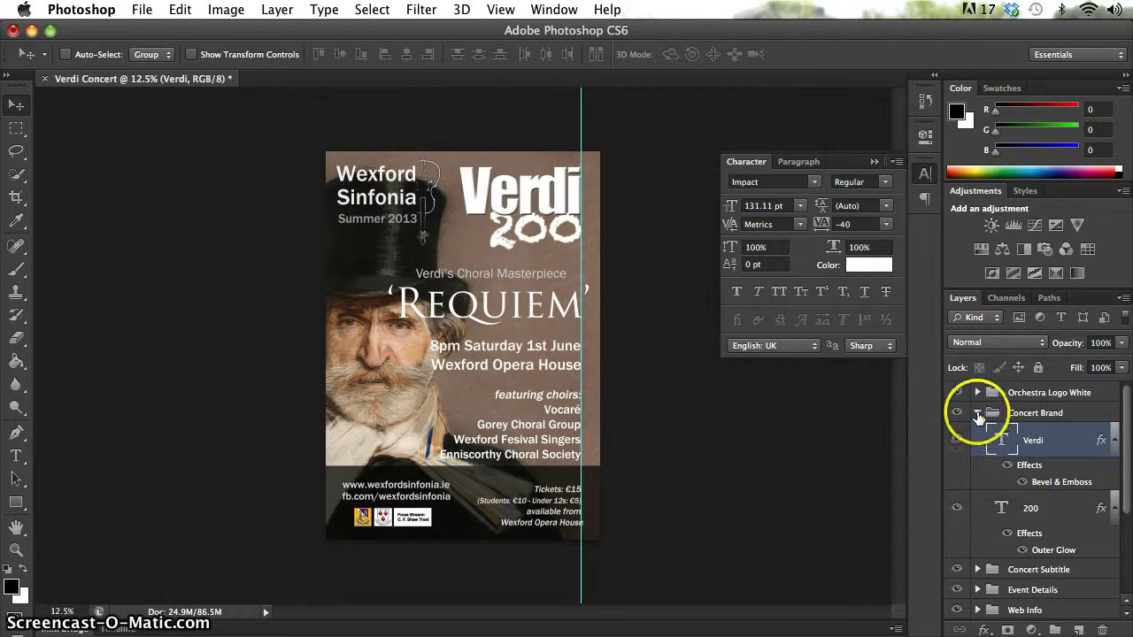
click(977, 413)
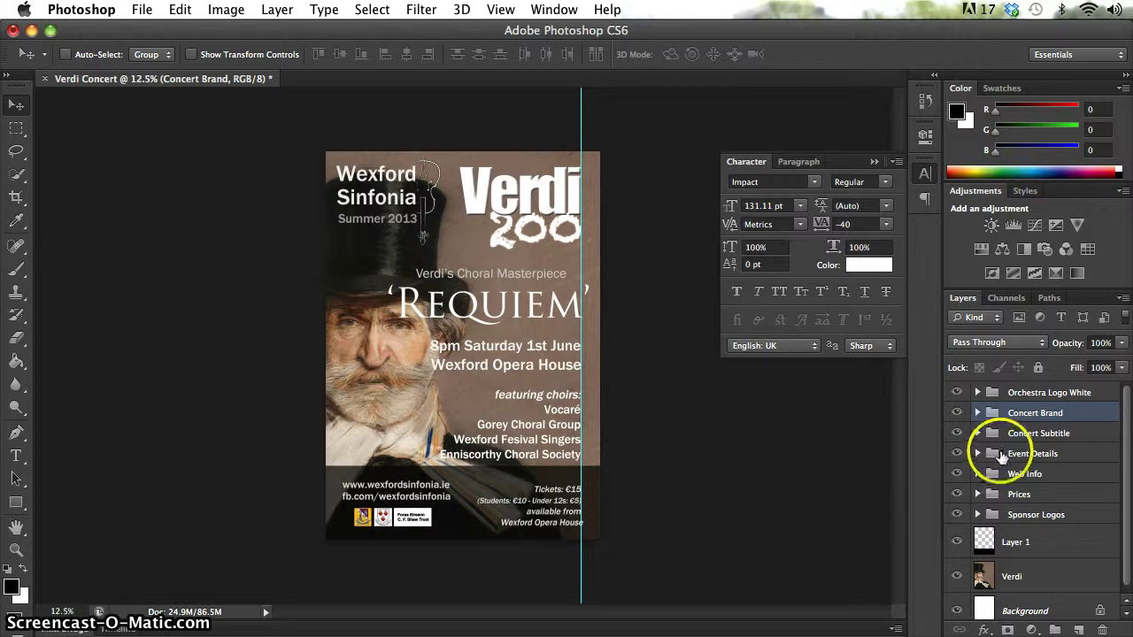
Nudge the Verdi's Choral Masterpiece line slightly right and shift 'Requiem' right so its closing quote hangs past the guide
click(977, 433)
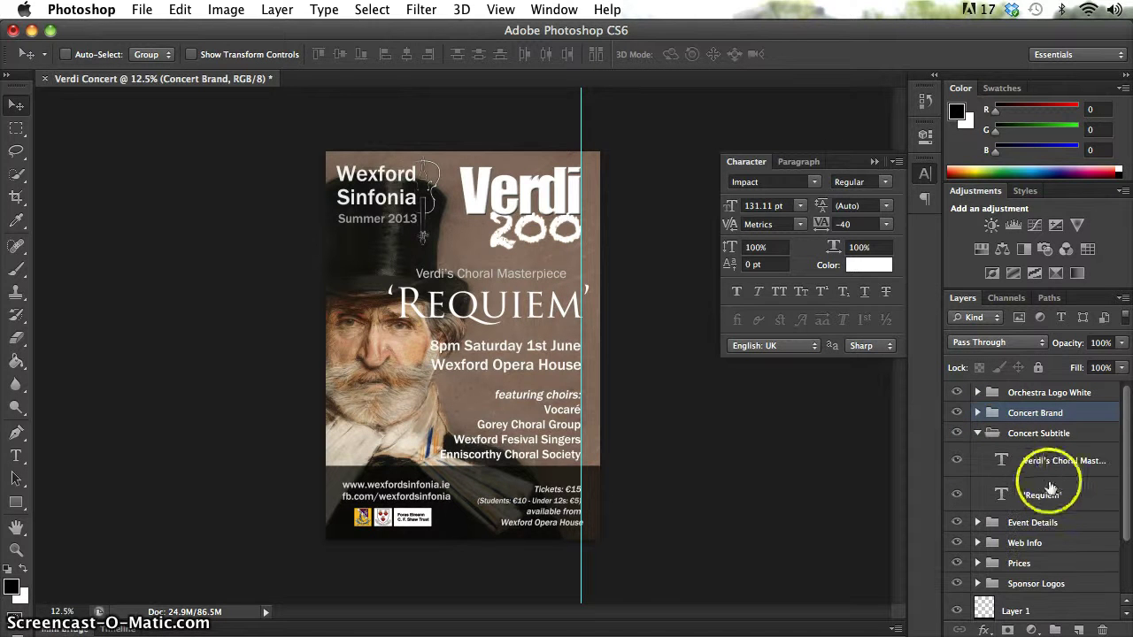
click(1045, 461)
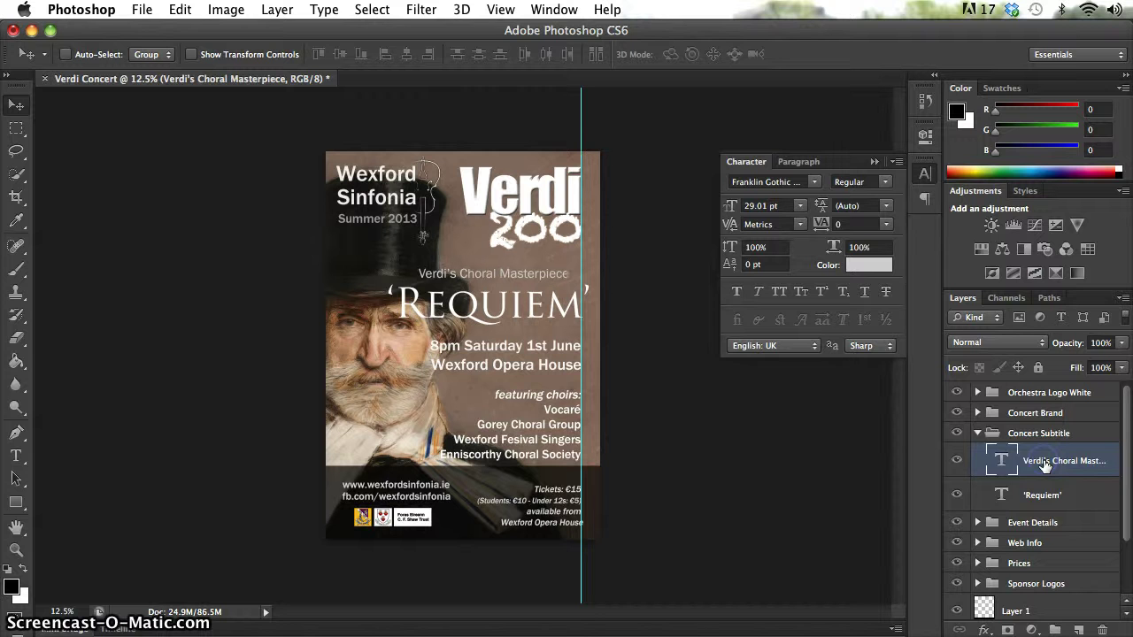
click(1052, 505)
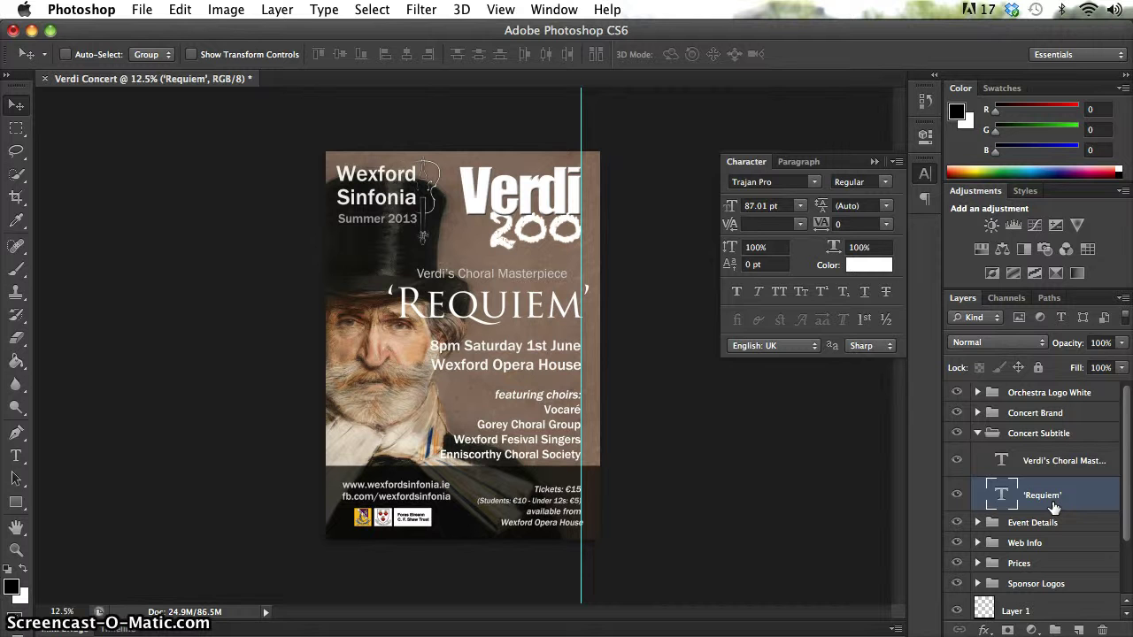
key(shift+Right)
key(shift+Right)
key(shift+Right)
key(shift+Right)
key(shift+Right)
key(shift+Right)
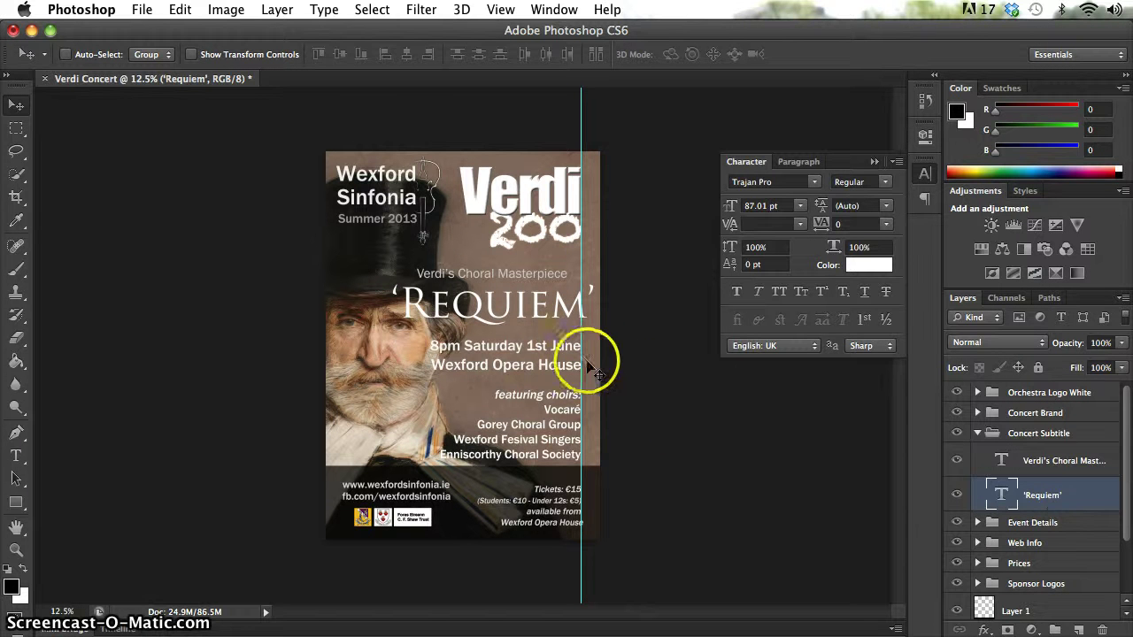
Select the Prices group
click(1024, 562)
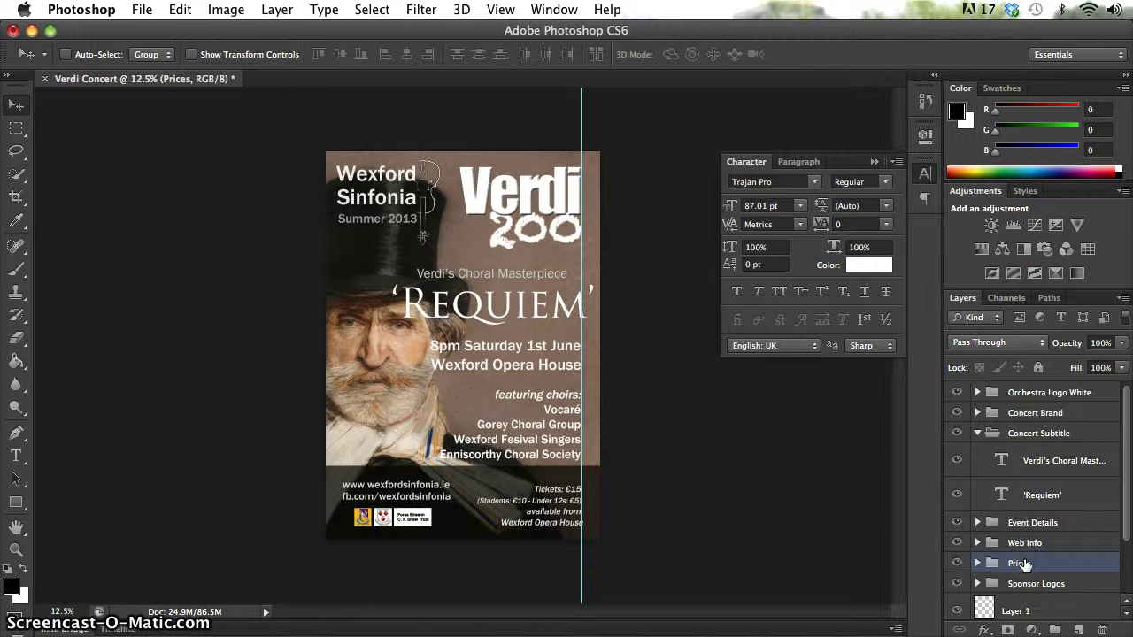